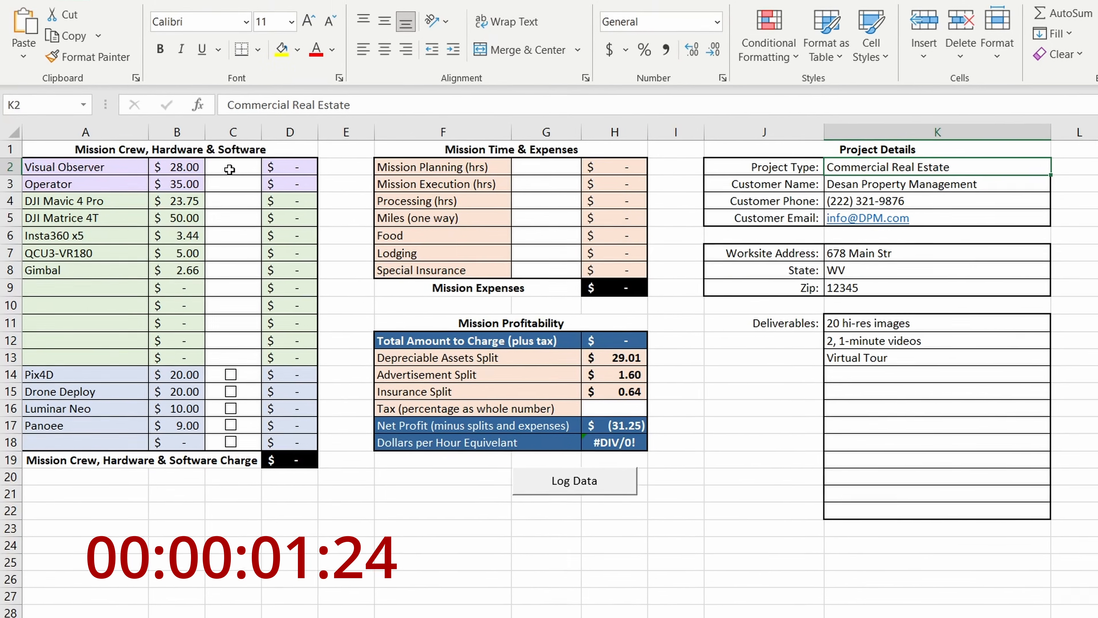
- Enter a quantity of 1 for the Visual Observer, DJI Mavic 4 Pro and Insta360 x5, and include the Luminar Neo and Panoee software
left_click(217, 177)
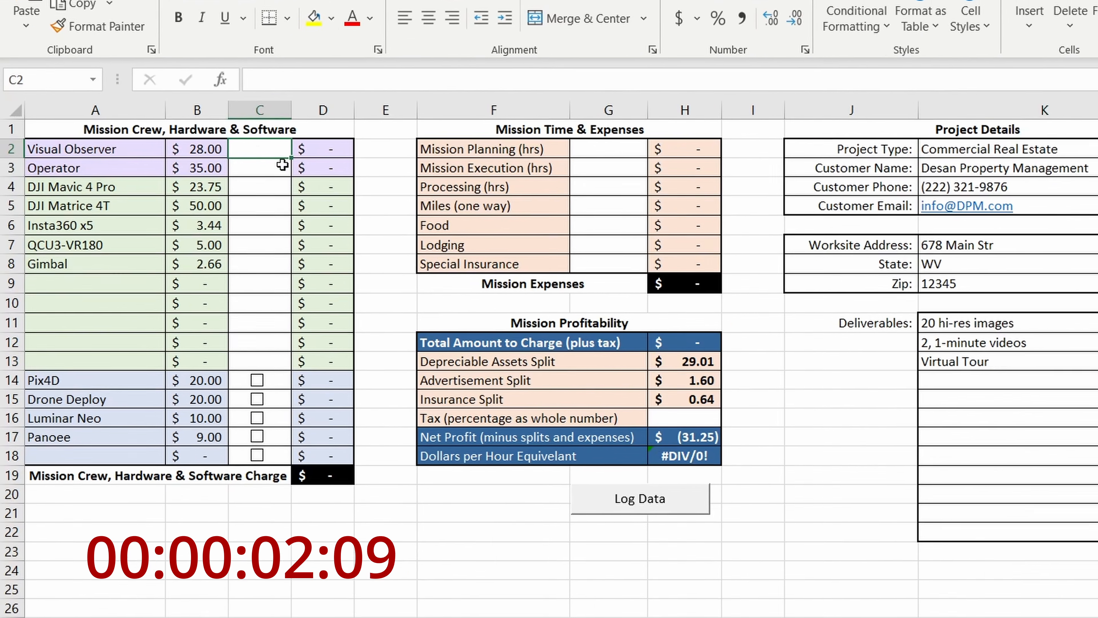
type("1")
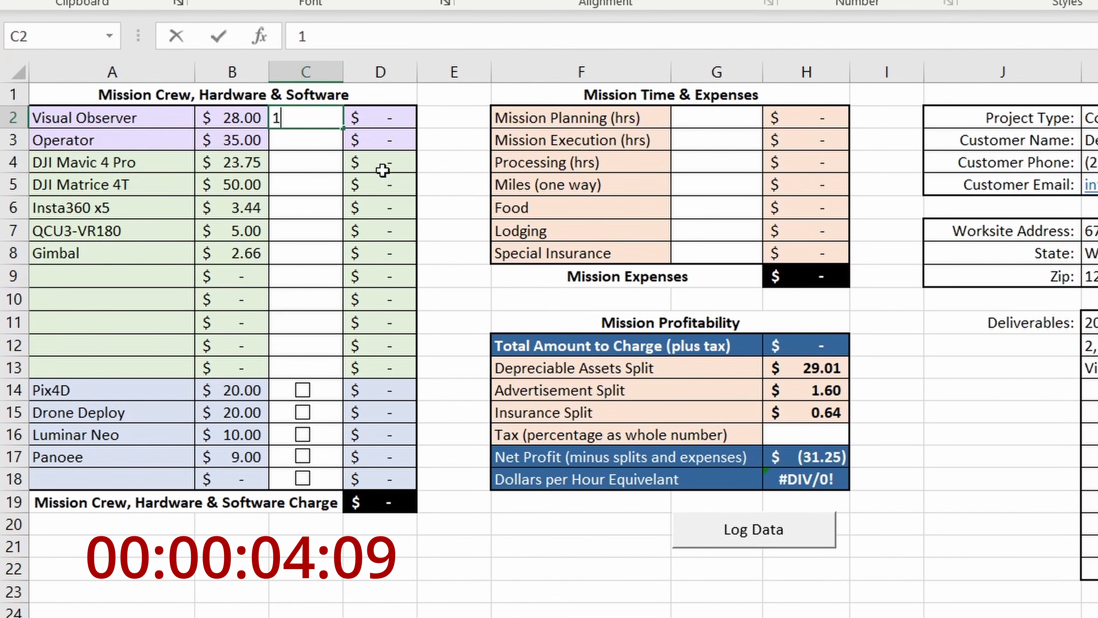
key("Return")
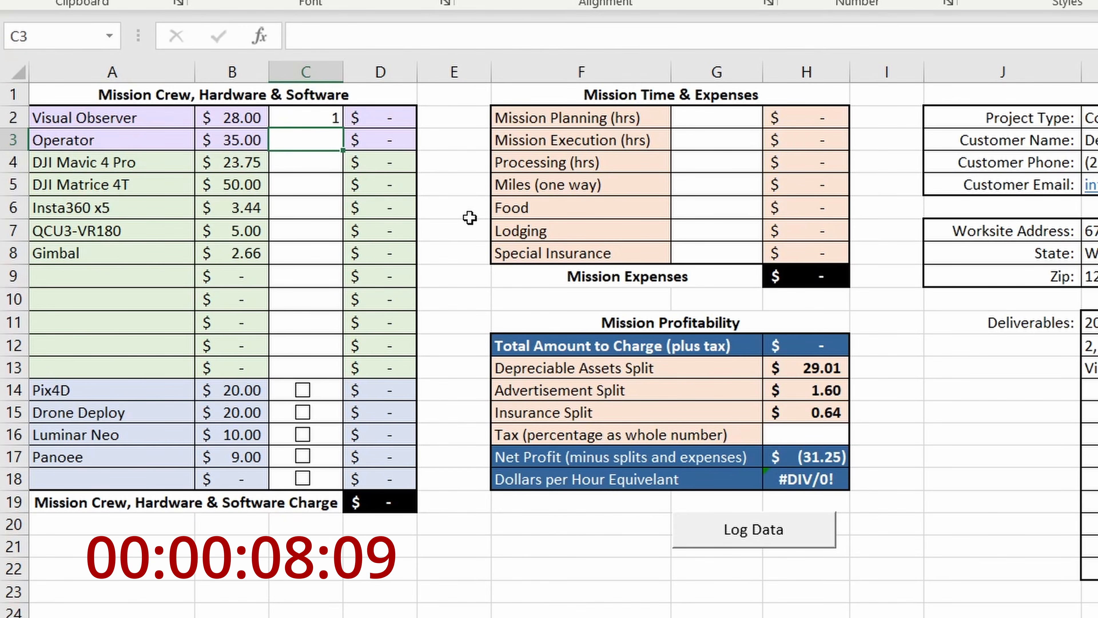
left_click(319, 166)
type("1")
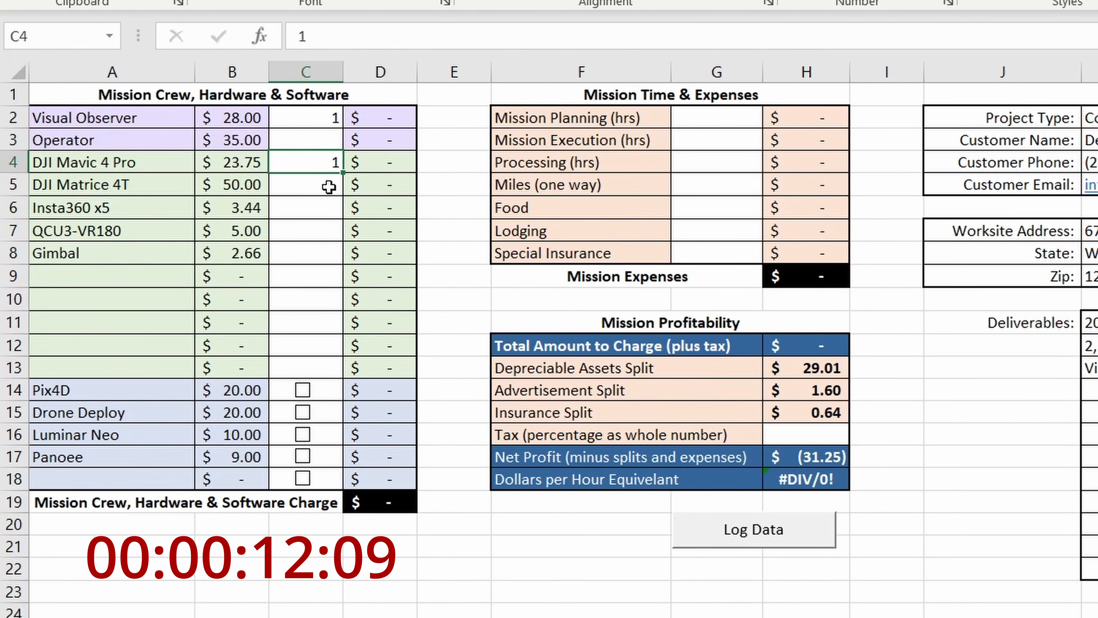
left_click(330, 212)
type("1")
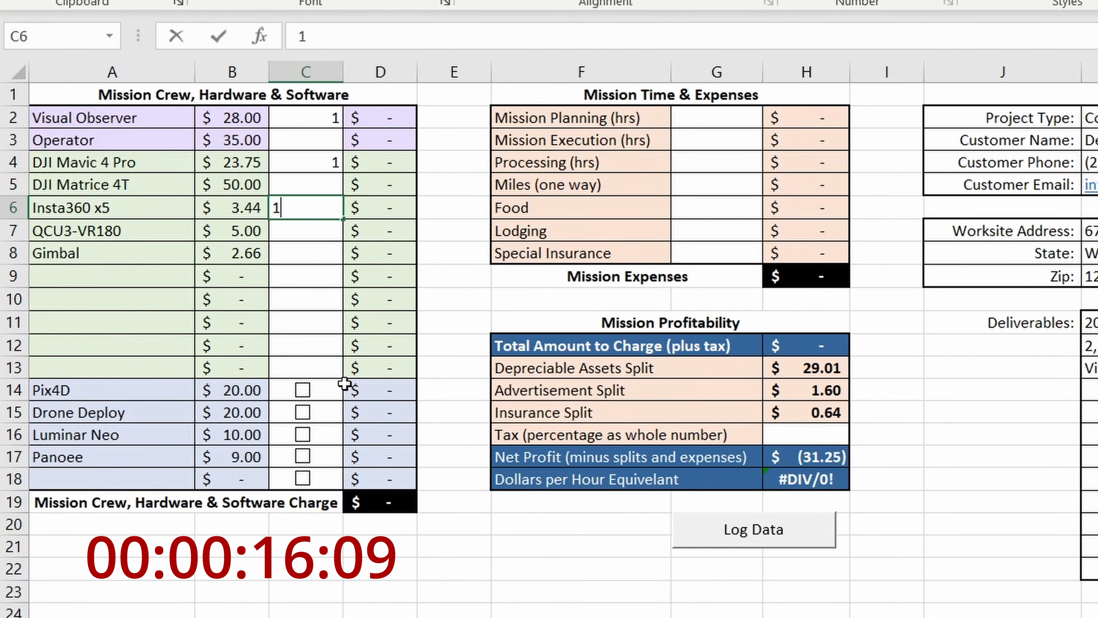
left_click(303, 435)
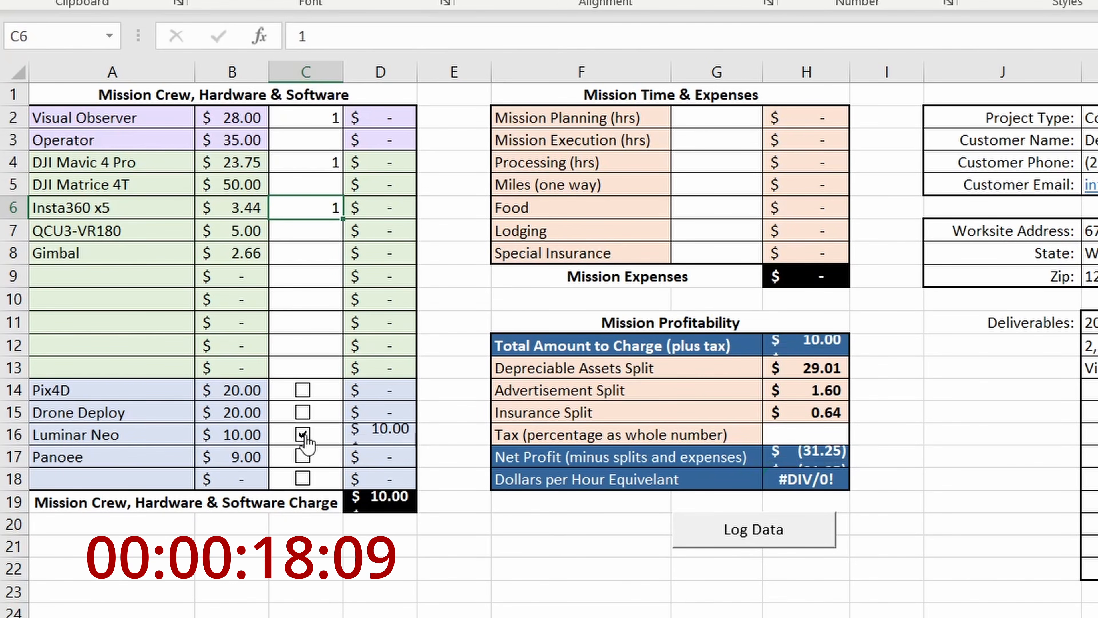
left_click(304, 459)
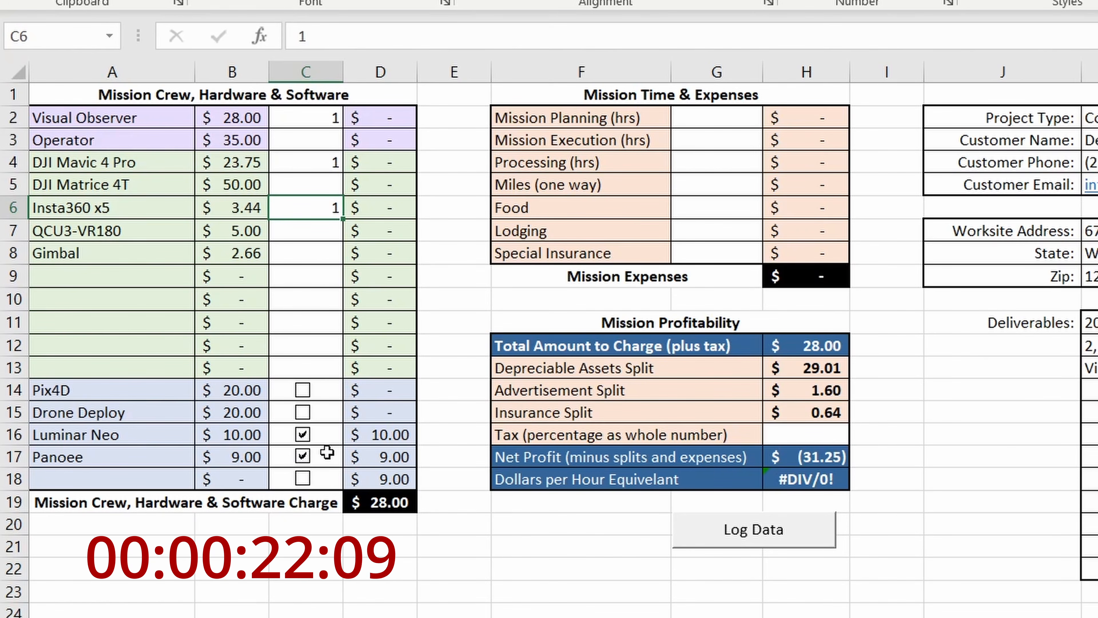
- Enter the mission hours: 1.5 for planning, 2 for execution and 2 for processing
left_click(681, 123)
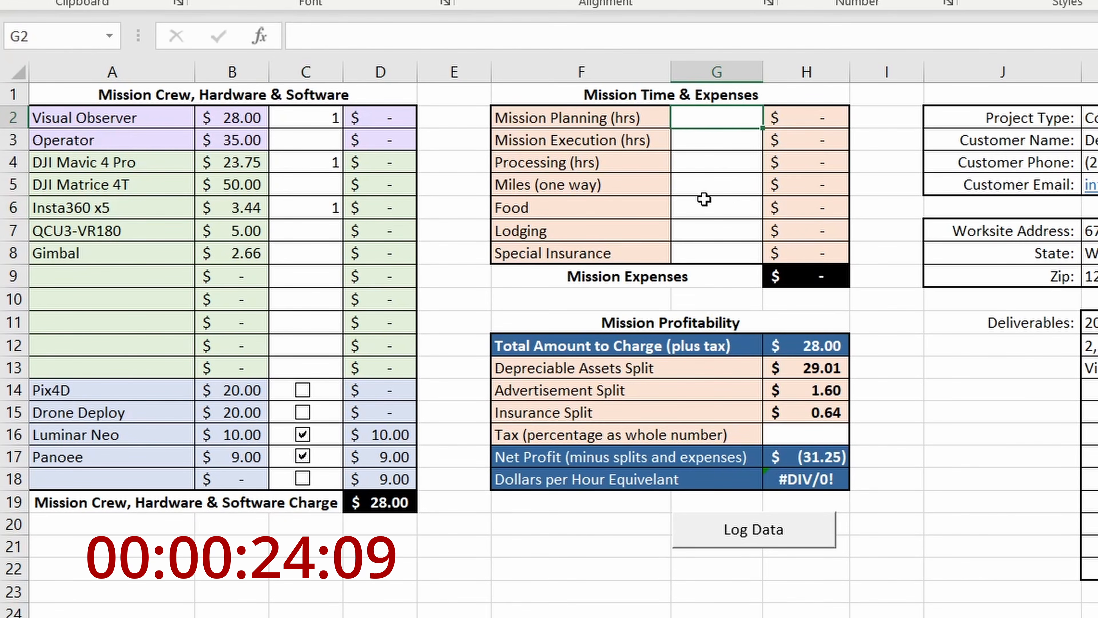
type("1.5")
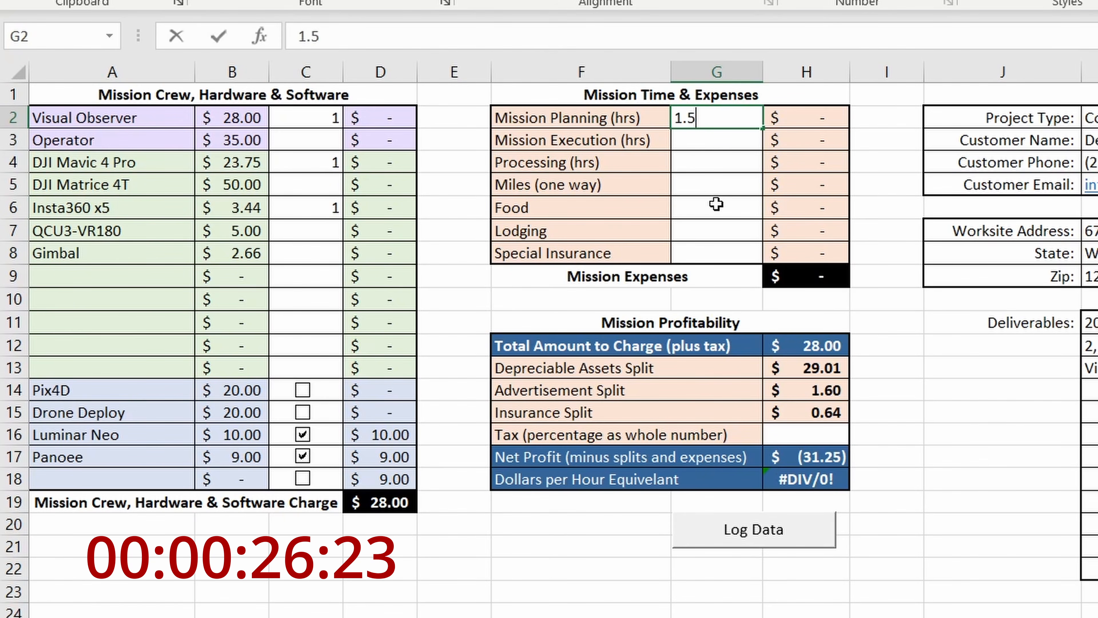
left_click(709, 147)
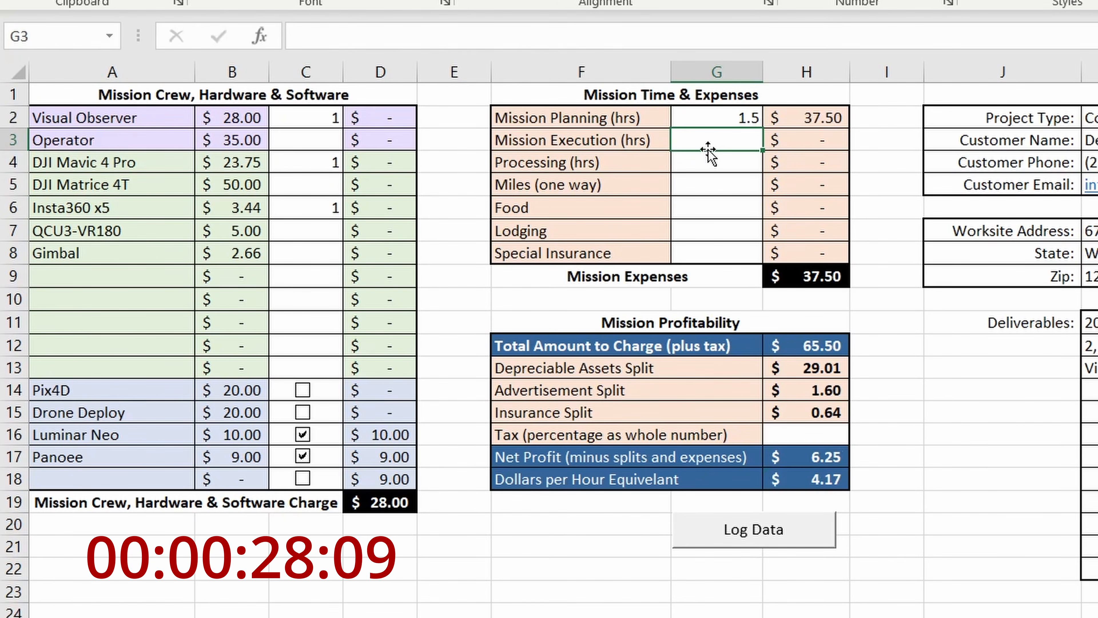
type("2")
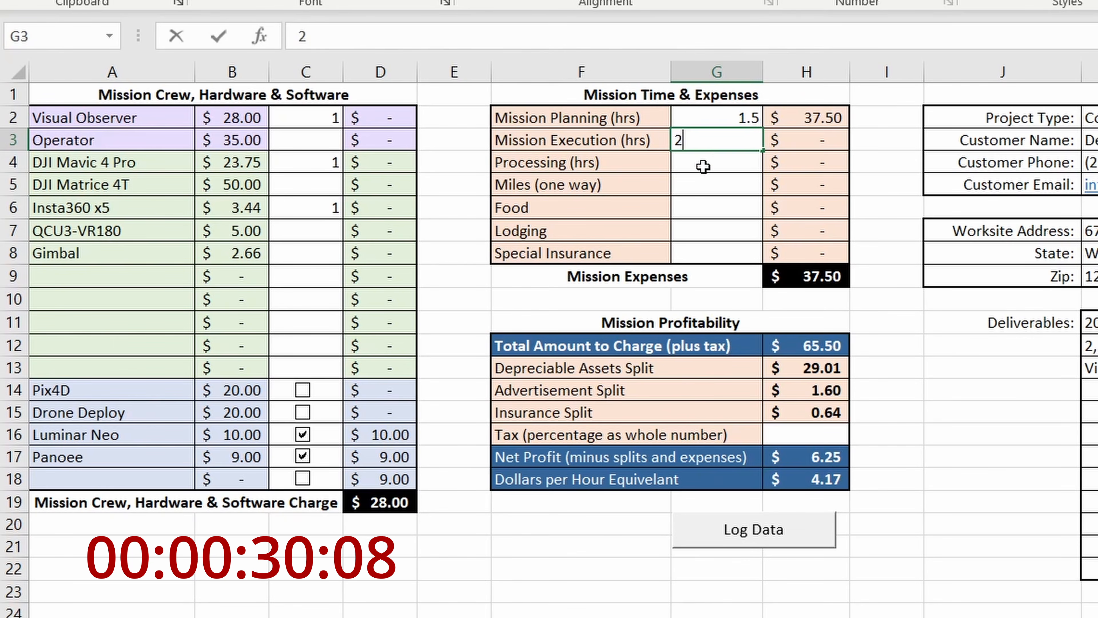
left_click(703, 164)
type("2")
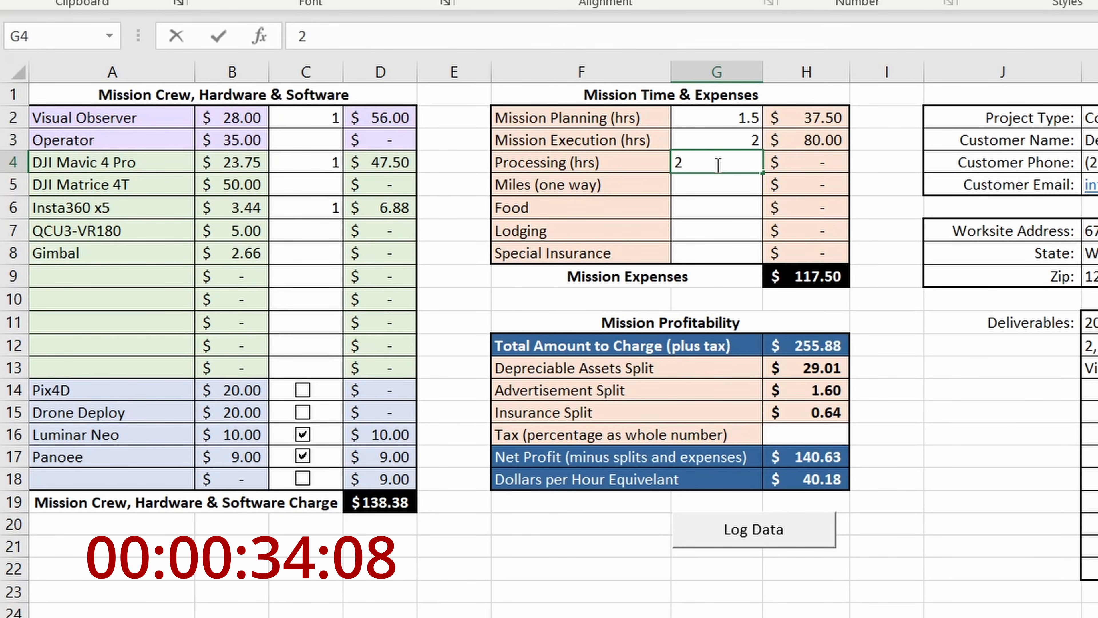
key("Return")
key("Up")
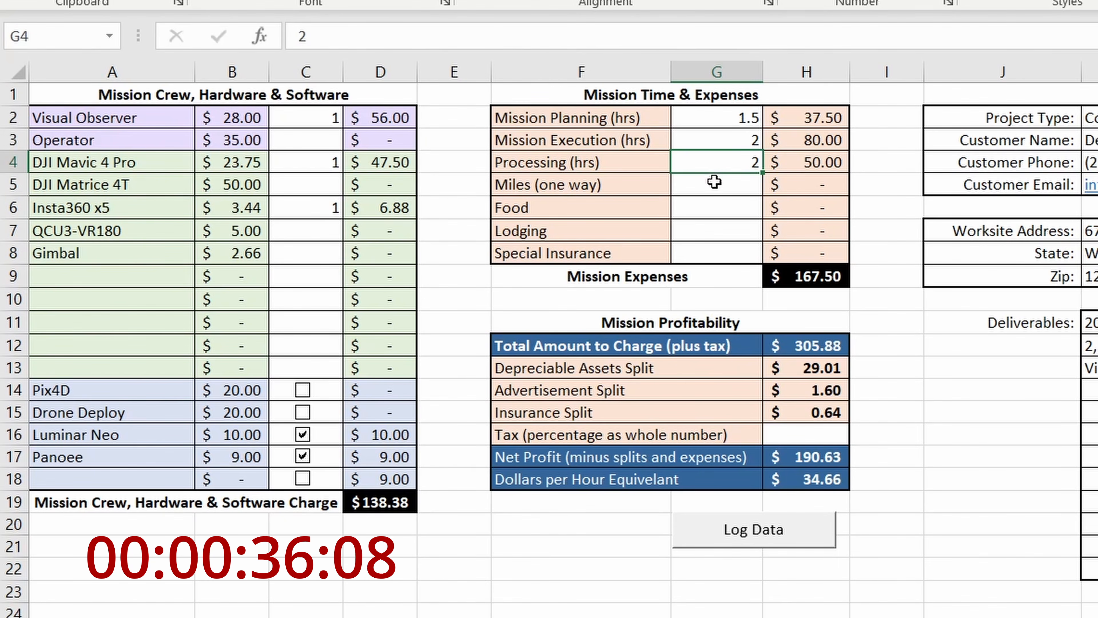
- Set the one-way miles to 7 and leave the food, lodging and special insurance amounts empty
left_click(712, 185)
type("7")
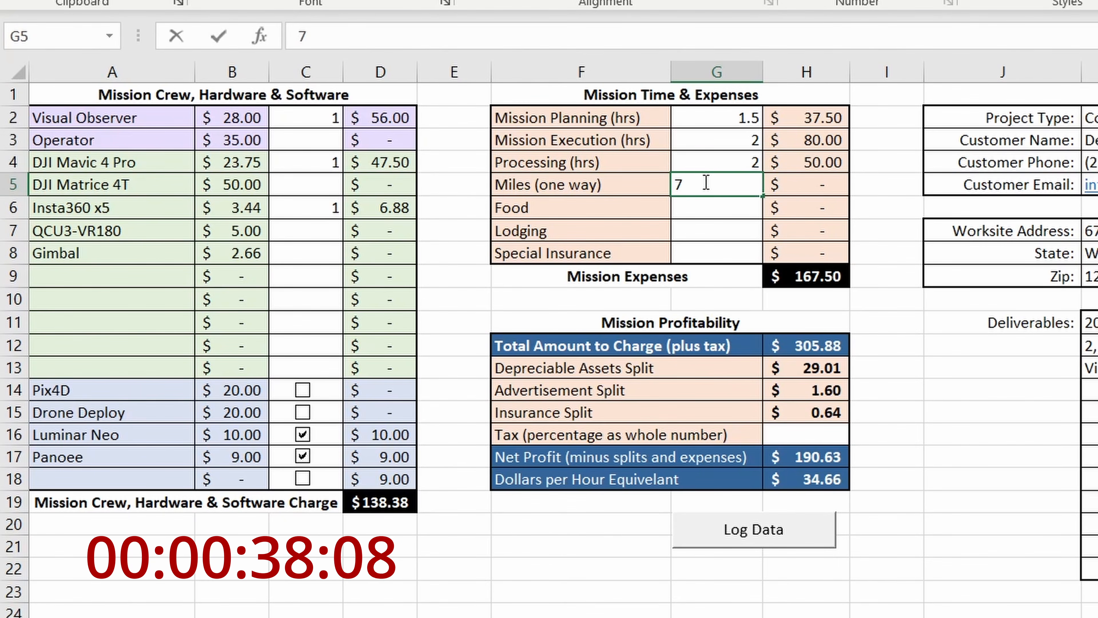
left_click(705, 209)
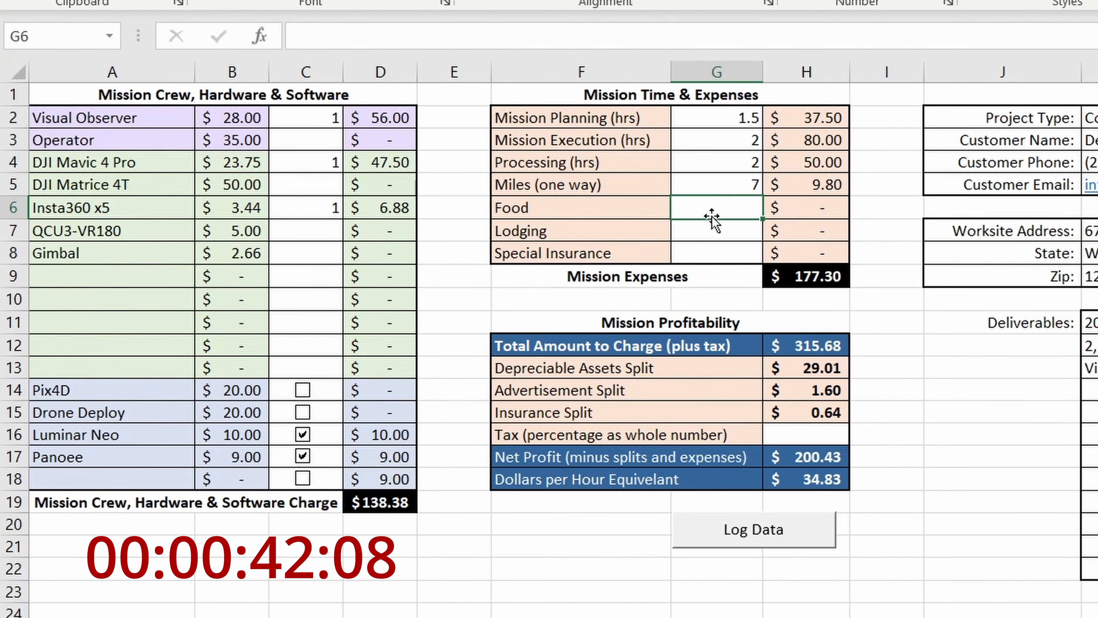
left_click(707, 231)
left_click(712, 249)
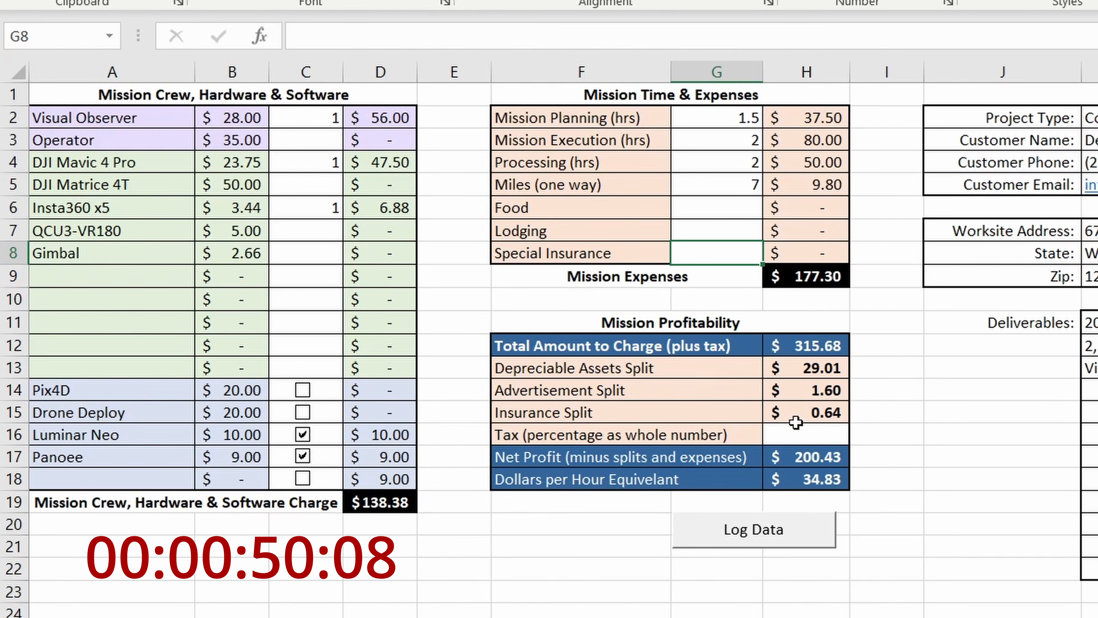
- Set the tax percentage to 6 and select the total amount to charge in the Mission Profitability table
left_click(787, 434)
type("6")
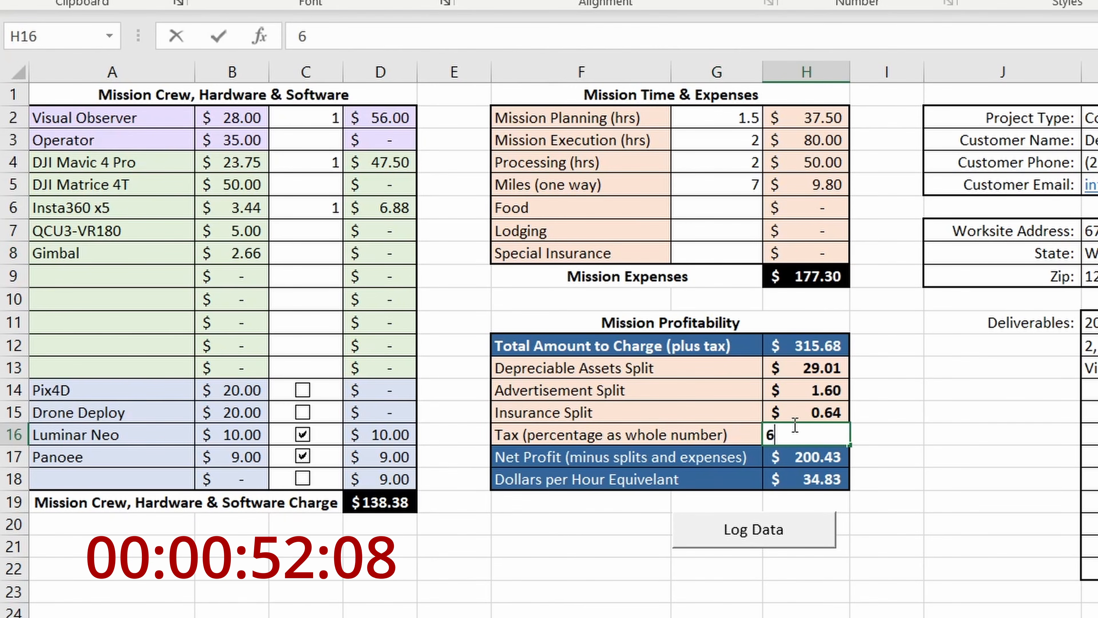
key("Tab")
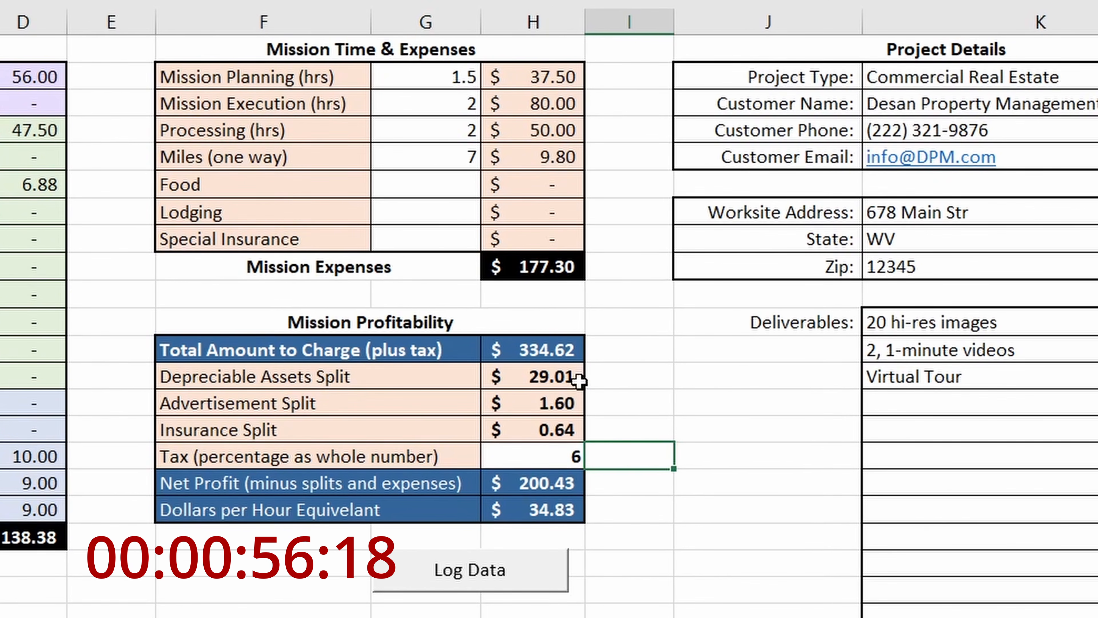
left_click(547, 351)
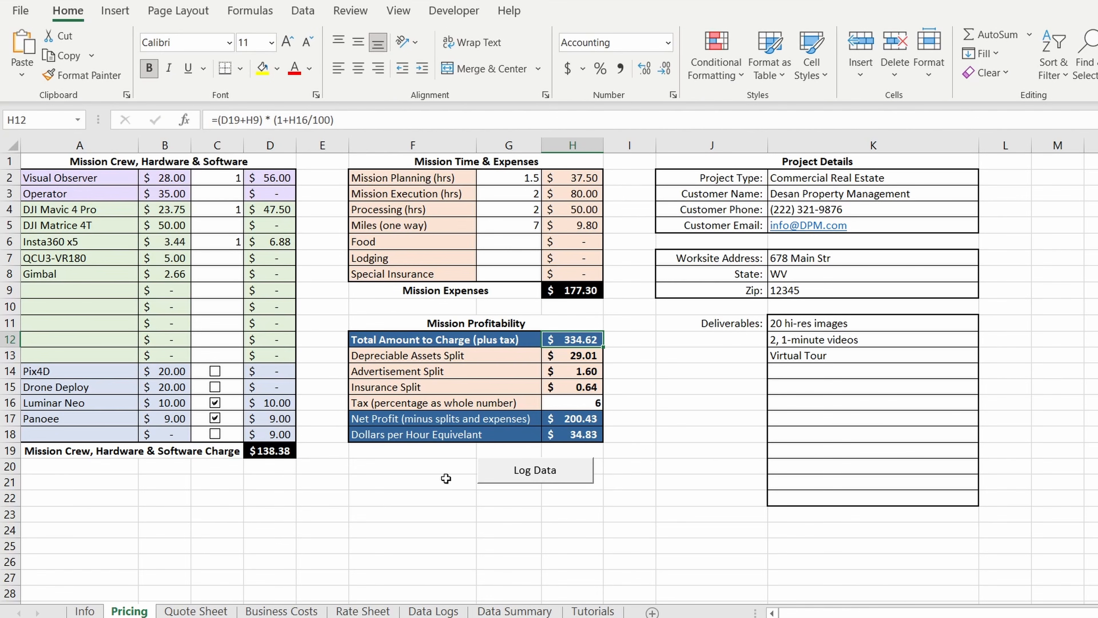
- Review the deliverables, flight crew, equipment list and total project quote on the Quote Sheet
left_click(202, 613)
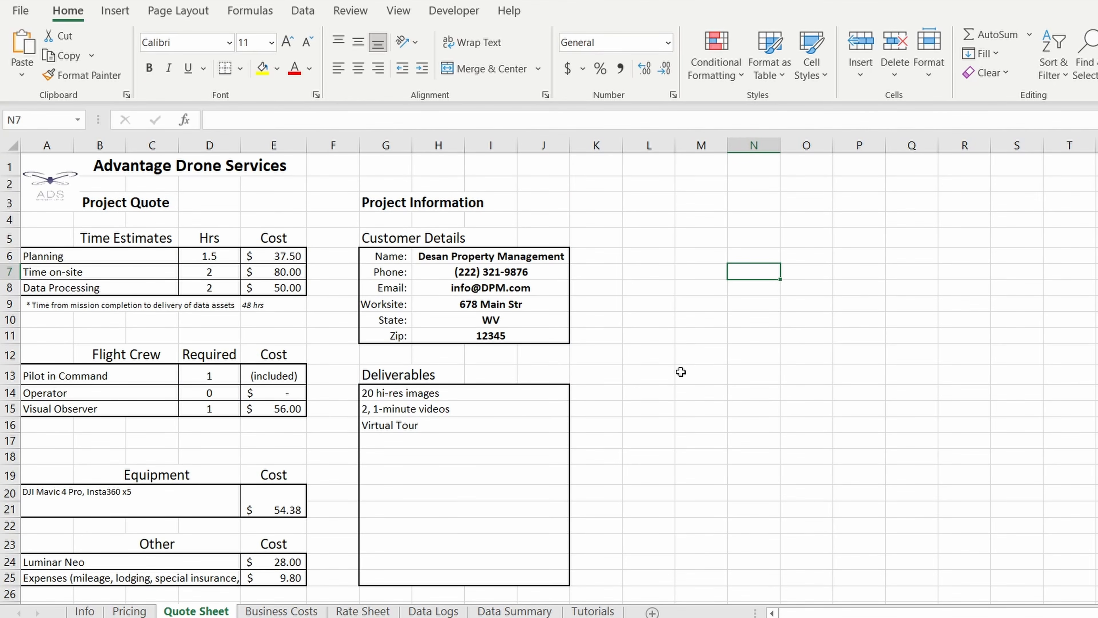
scroll(681, 372, "down", 1)
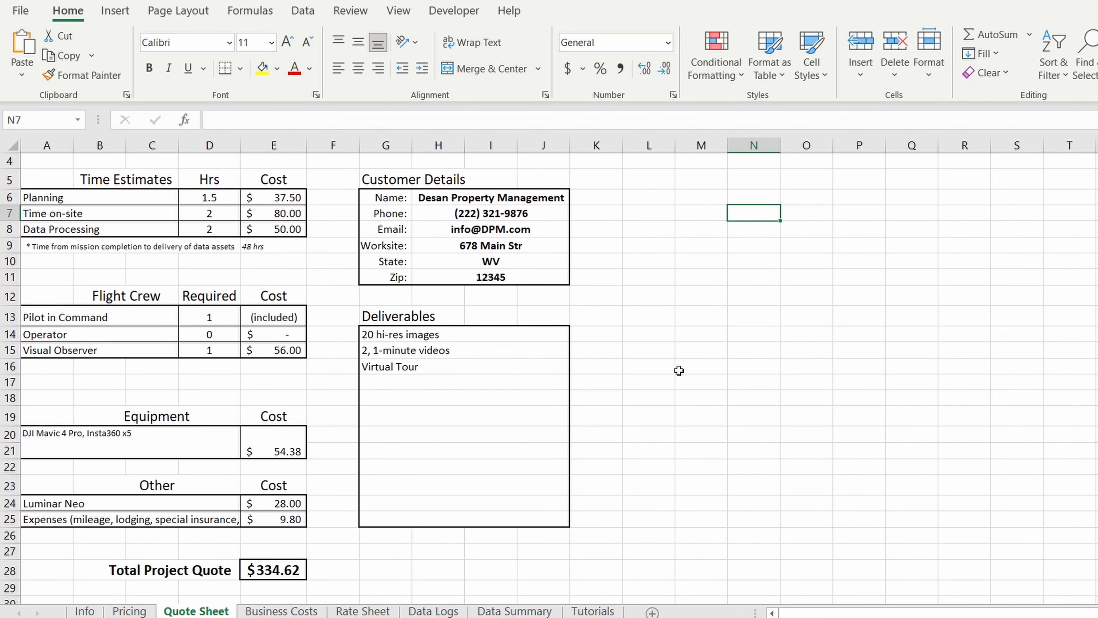
left_click_drag(421, 335, 418, 374)
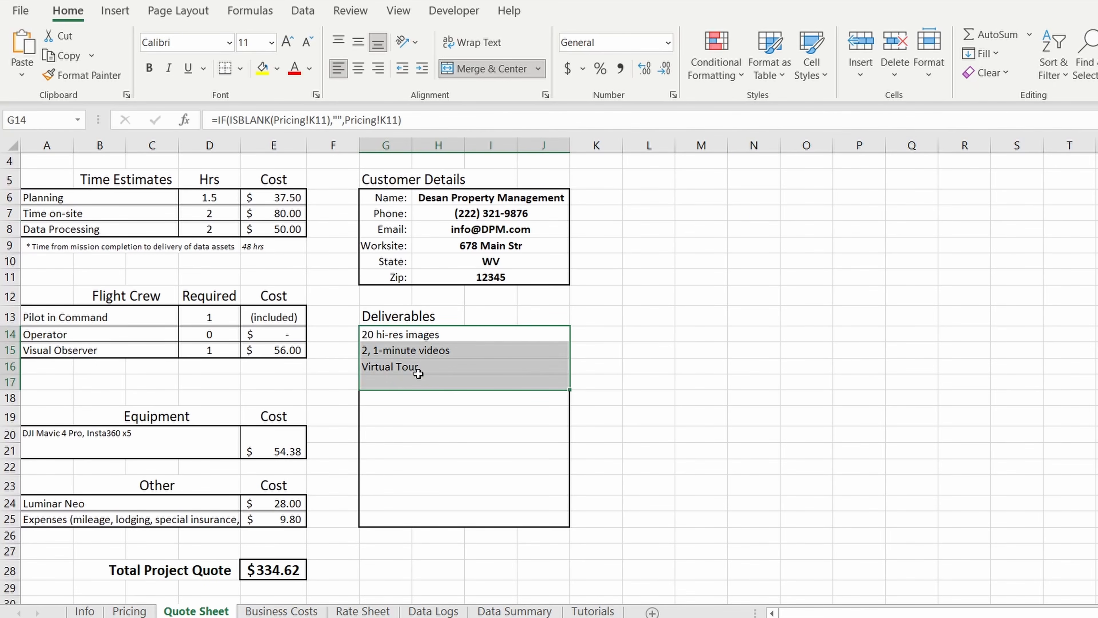
left_click_drag(134, 318, 181, 359)
left_click(186, 440)
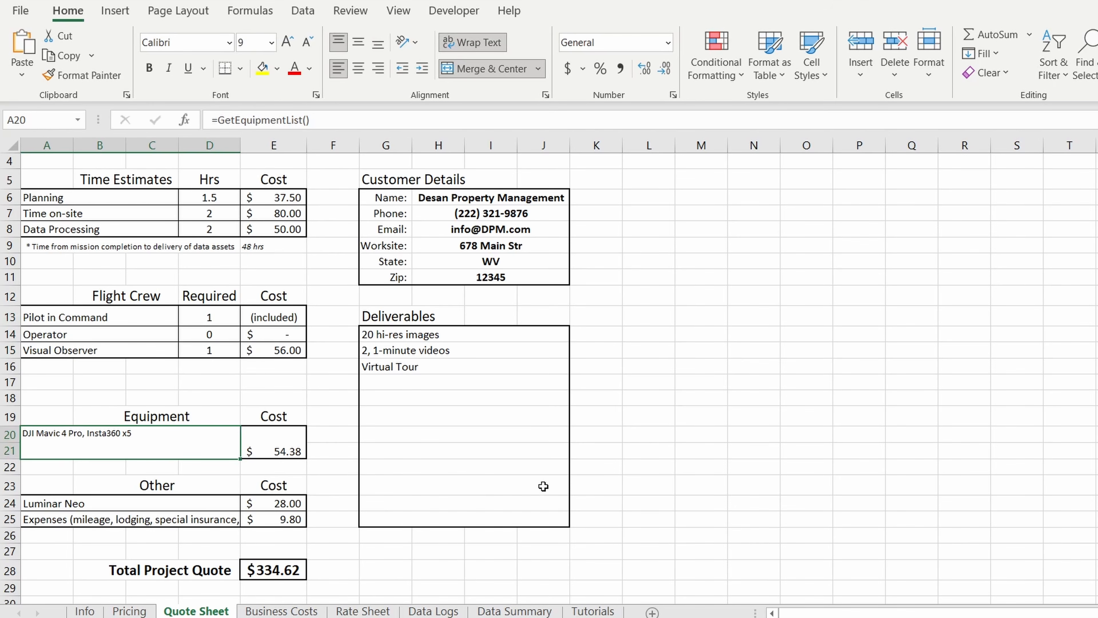
left_click(279, 570)
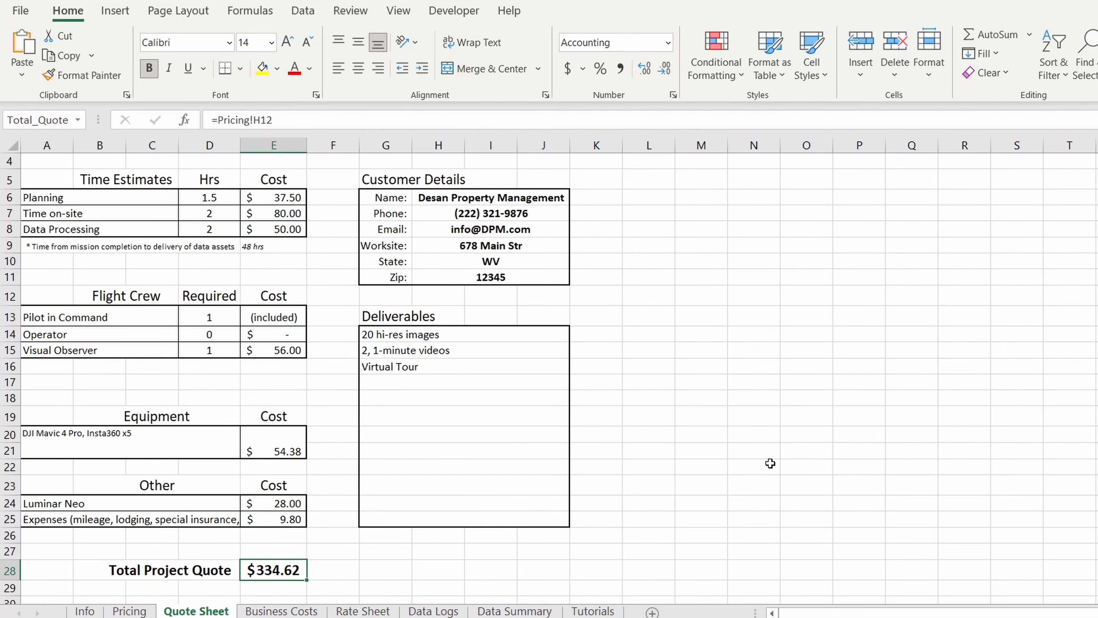
- Look through the Pricing, Business Costs and Rate Sheet worksheets in turn
left_click(129, 611)
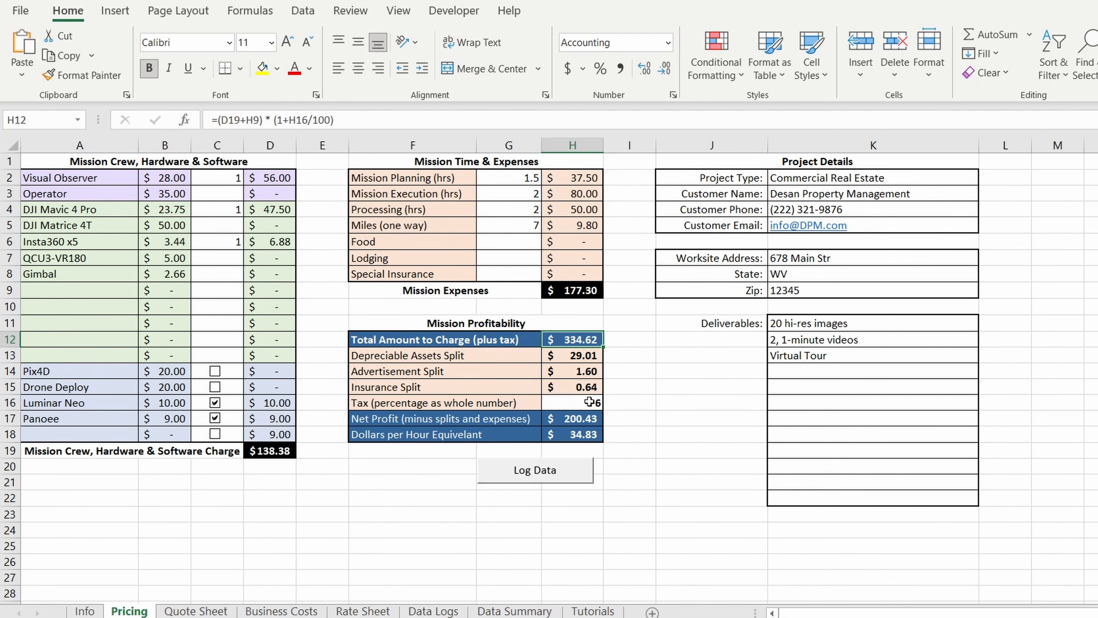
left_click(262, 612)
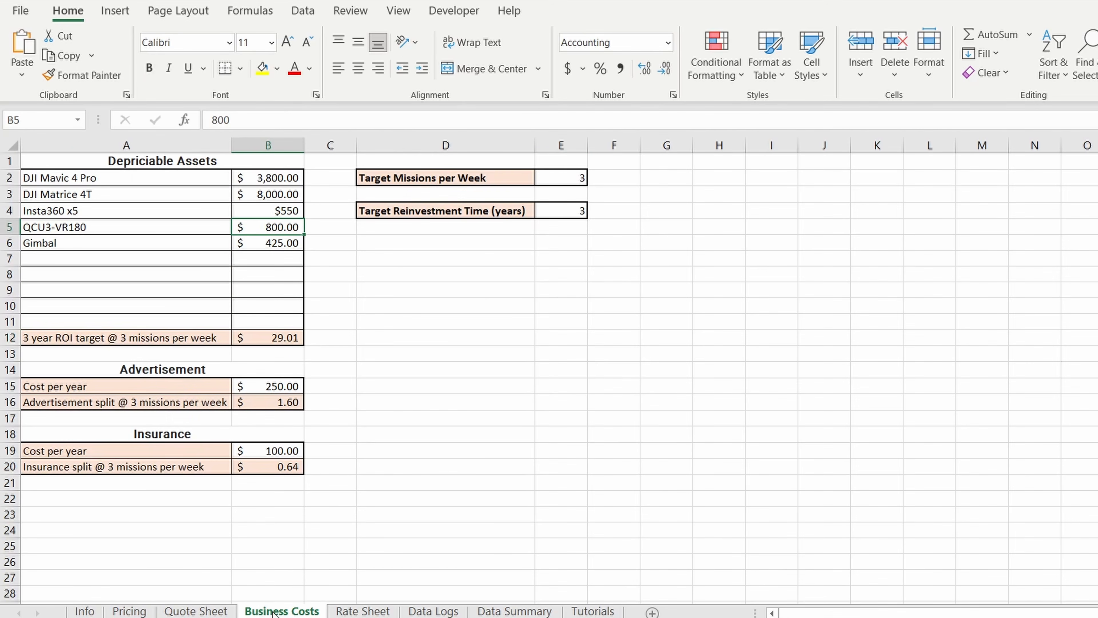
left_click(346, 611)
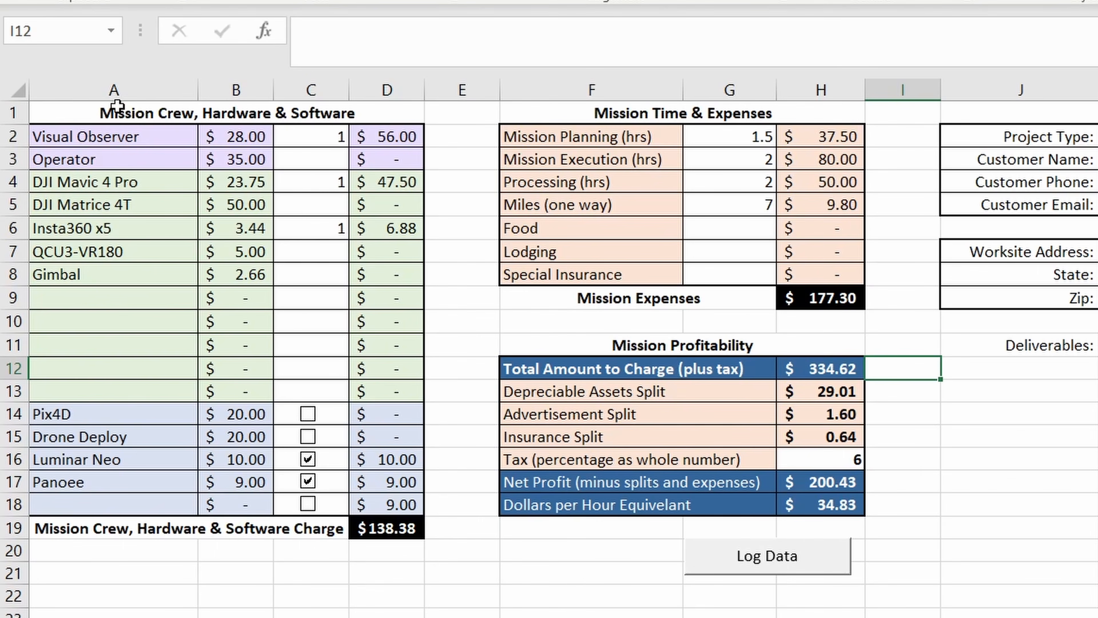
- On the Pricing sheet, examine the crew, hardware and software rows, and the Mission Time & Expenses table
left_click(117, 105)
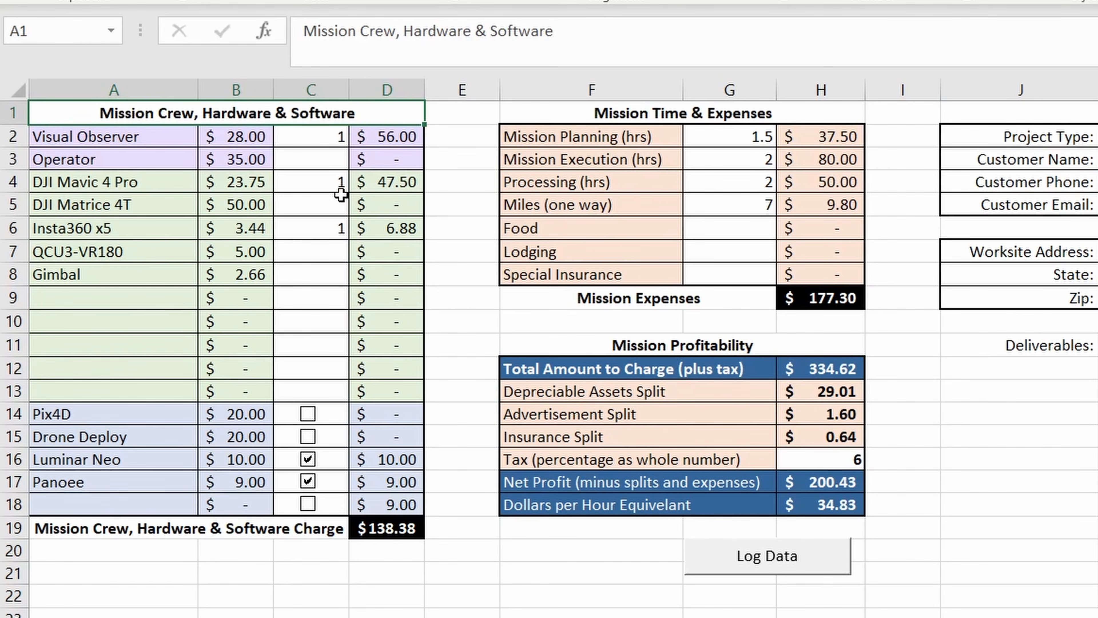
left_click_drag(171, 138, 383, 162)
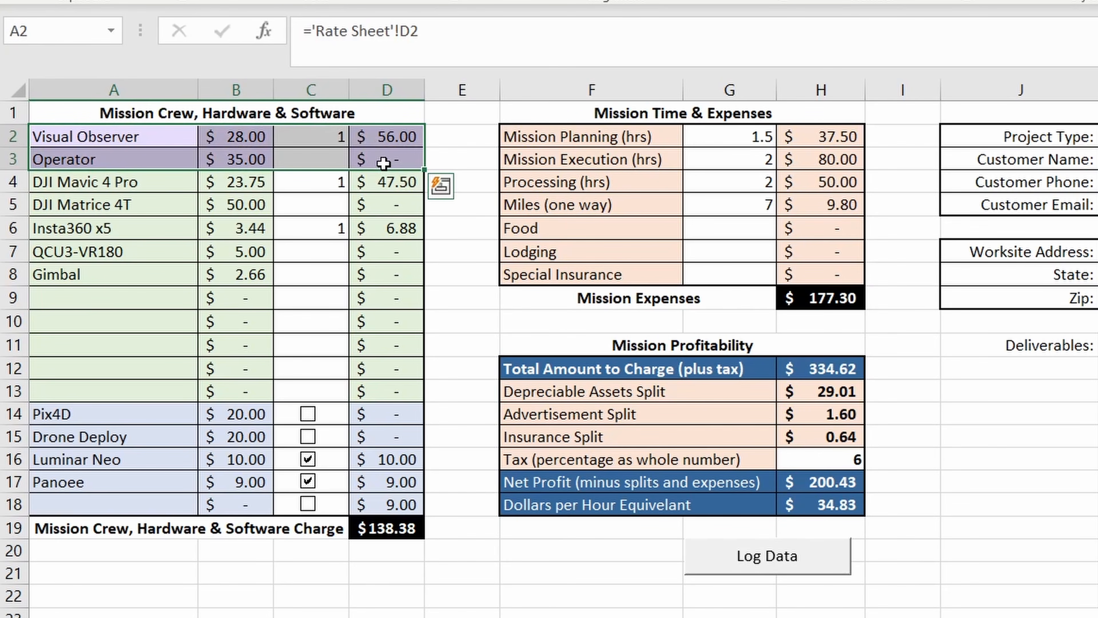
left_click_drag(171, 179, 387, 385)
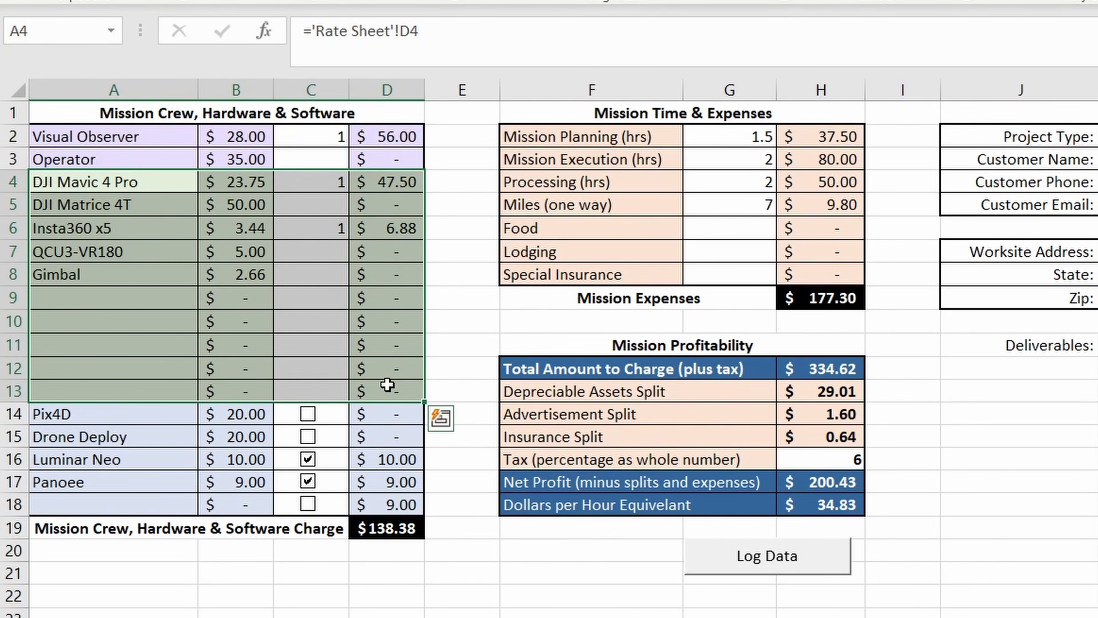
left_click_drag(136, 413, 387, 505)
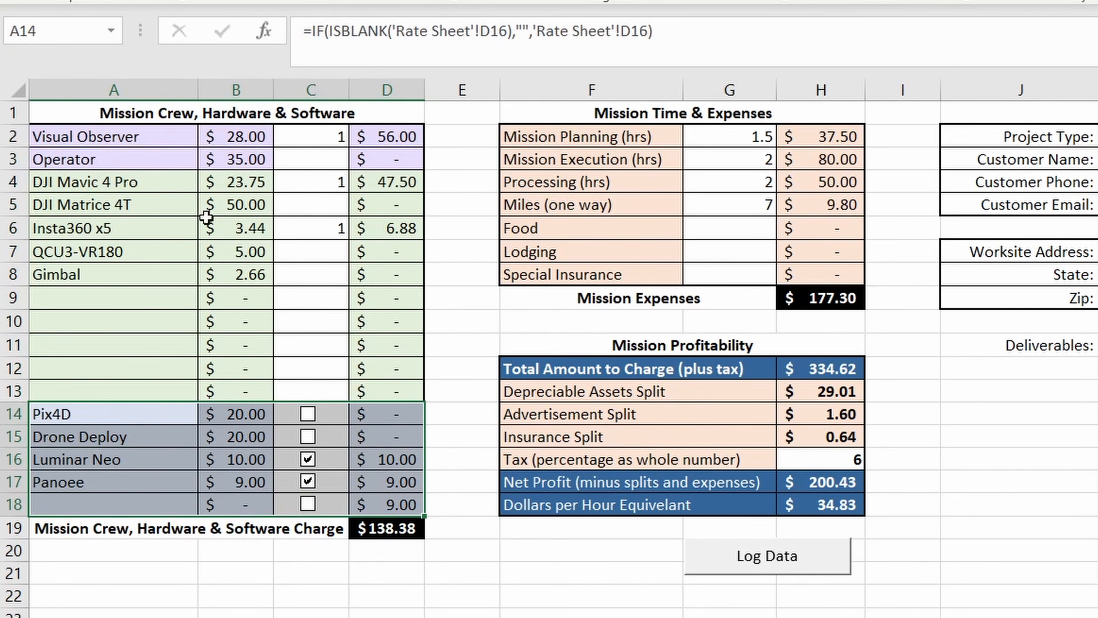
left_click_drag(164, 139, 372, 499)
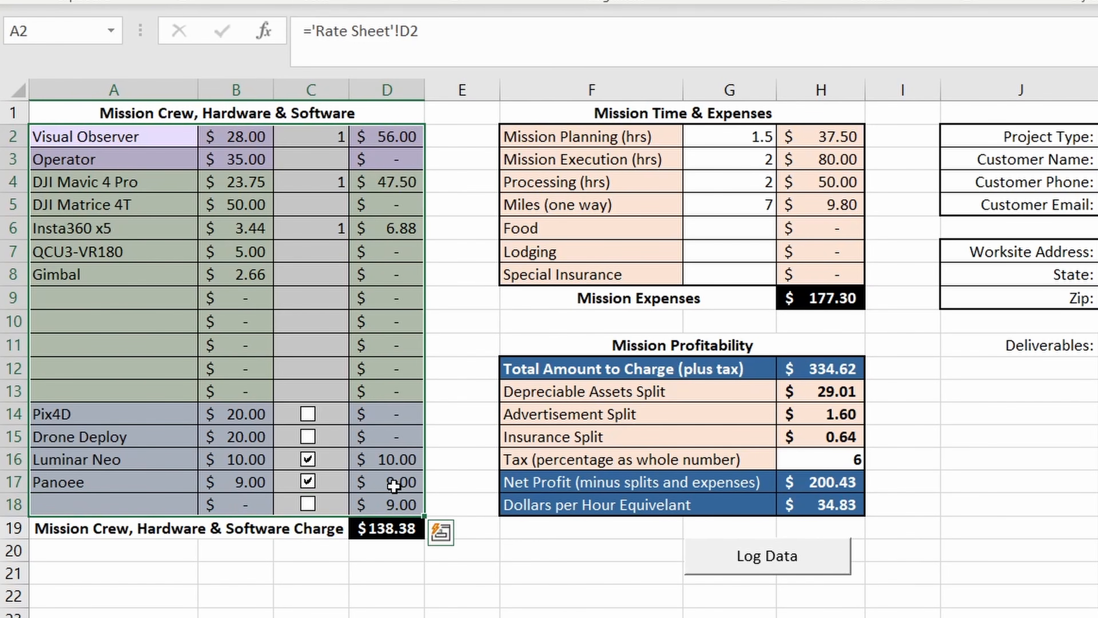
left_click(138, 182)
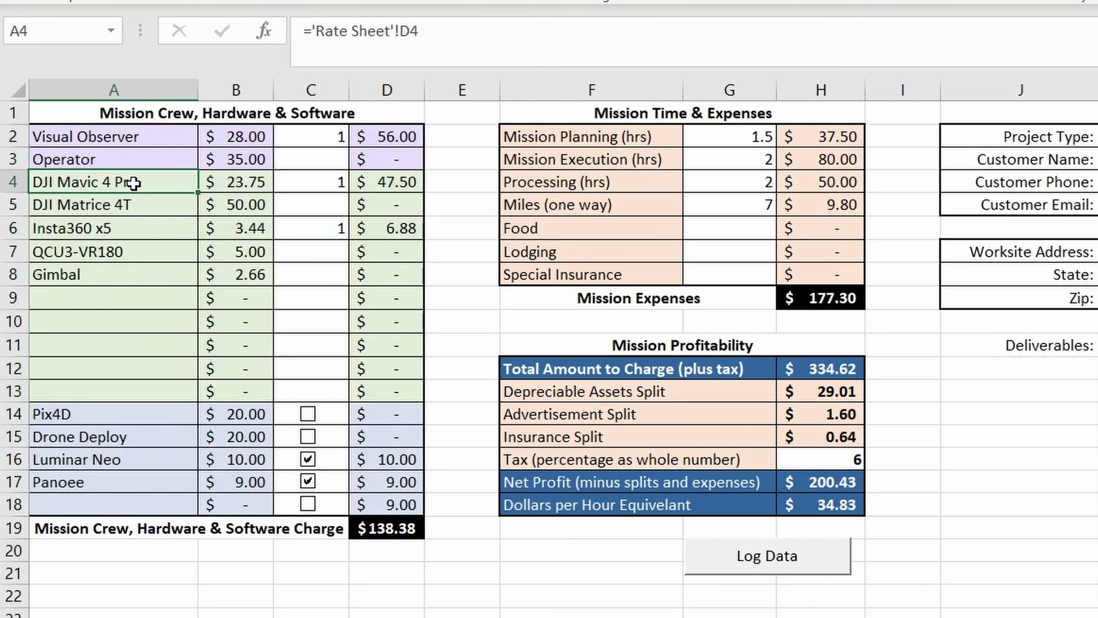
left_click(171, 210)
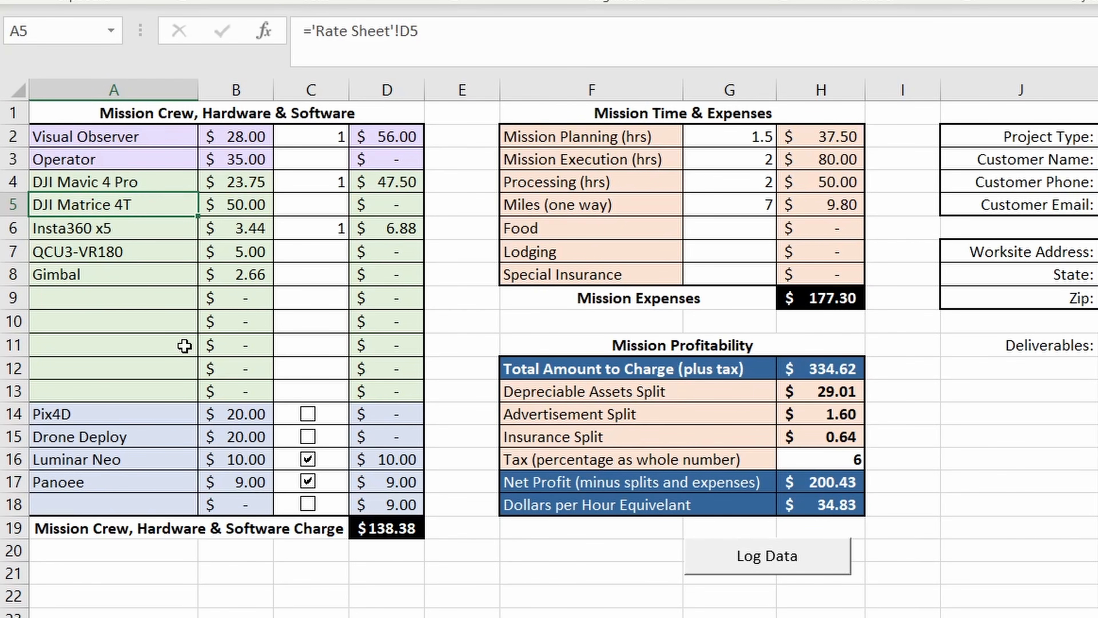
left_click(616, 135)
mouse_move(616, 136)
left_mouse_down()
mouse_move(767, 179)
mouse_move(834, 252)
mouse_move(832, 272)
left_mouse_up()
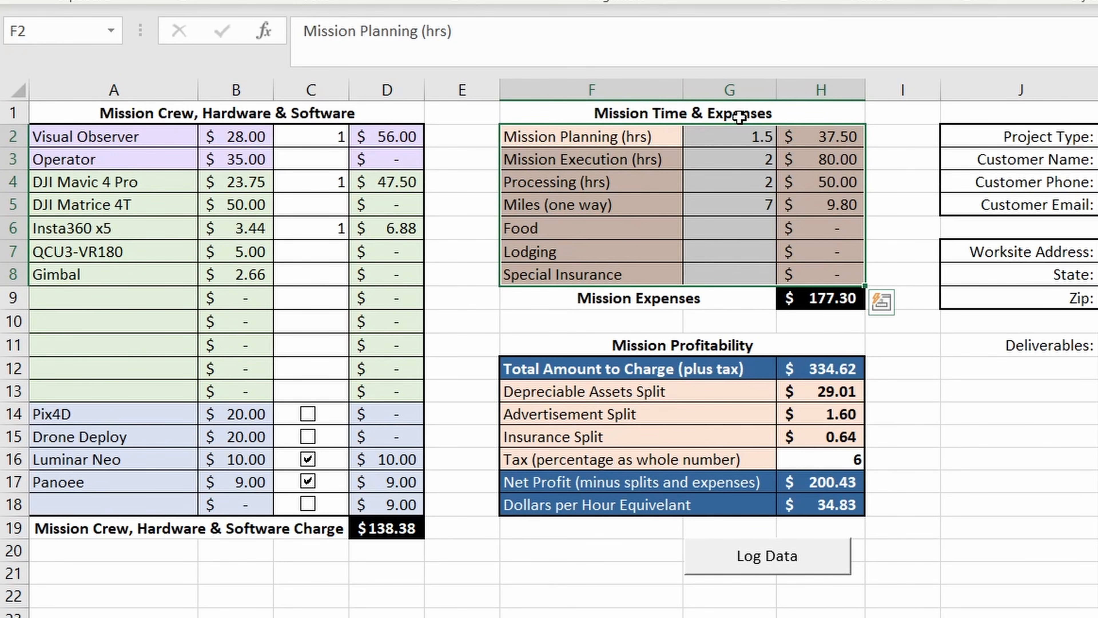
- Examine the Mission Profitability table, the quantity column, and the crew and DJI Mavic 4 Pro rates
left_click_drag(648, 368, 807, 498)
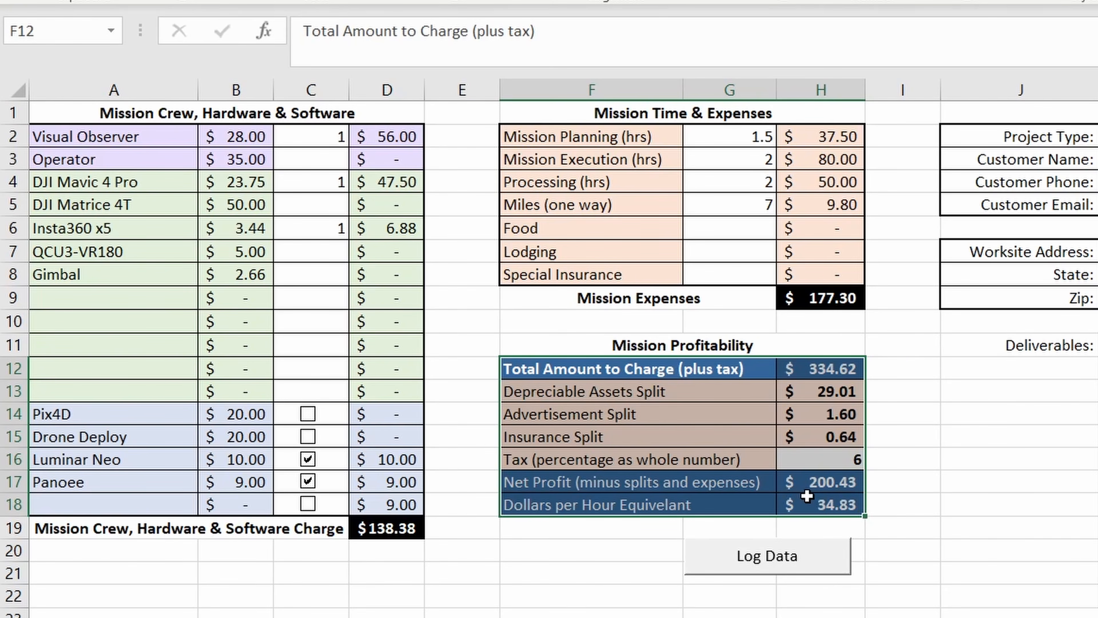
left_click_drag(309, 132, 351, 497)
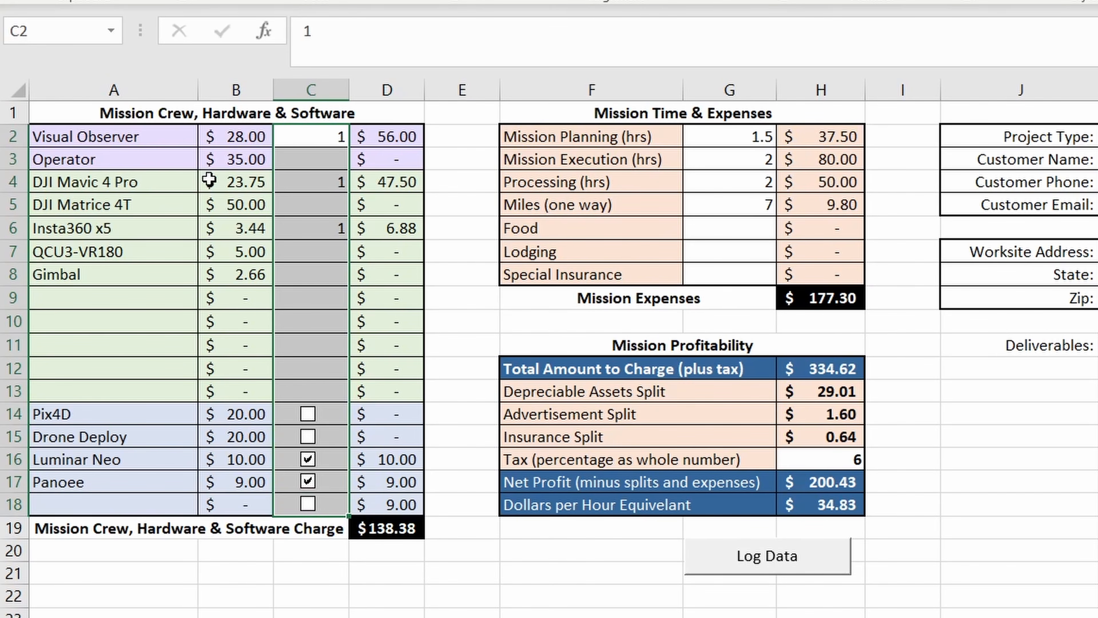
left_click(234, 140)
left_click(171, 154)
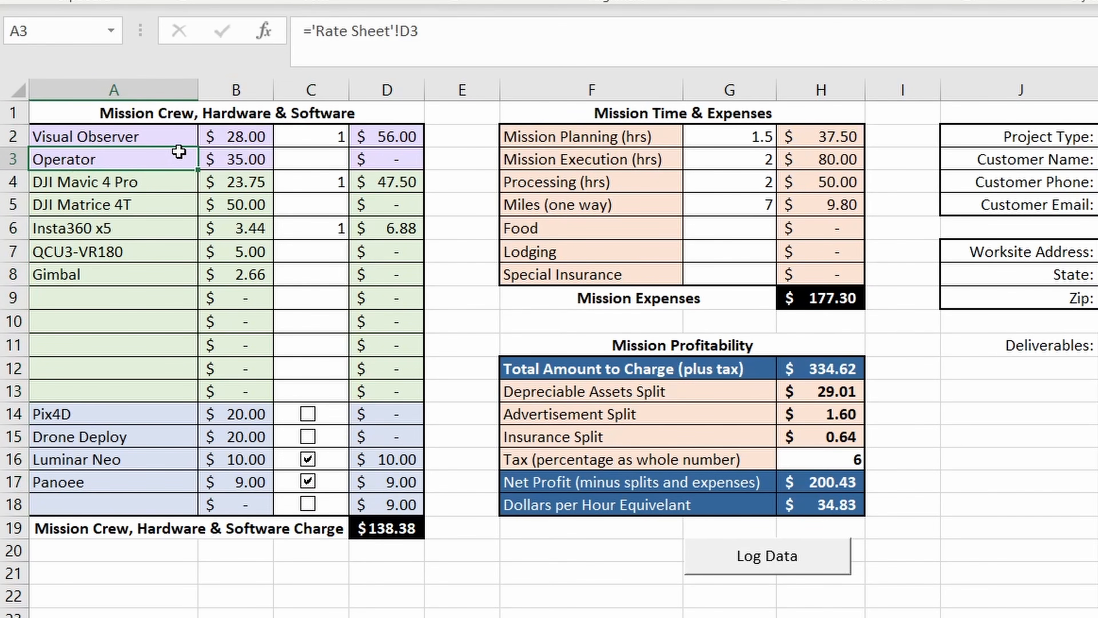
left_click(232, 182)
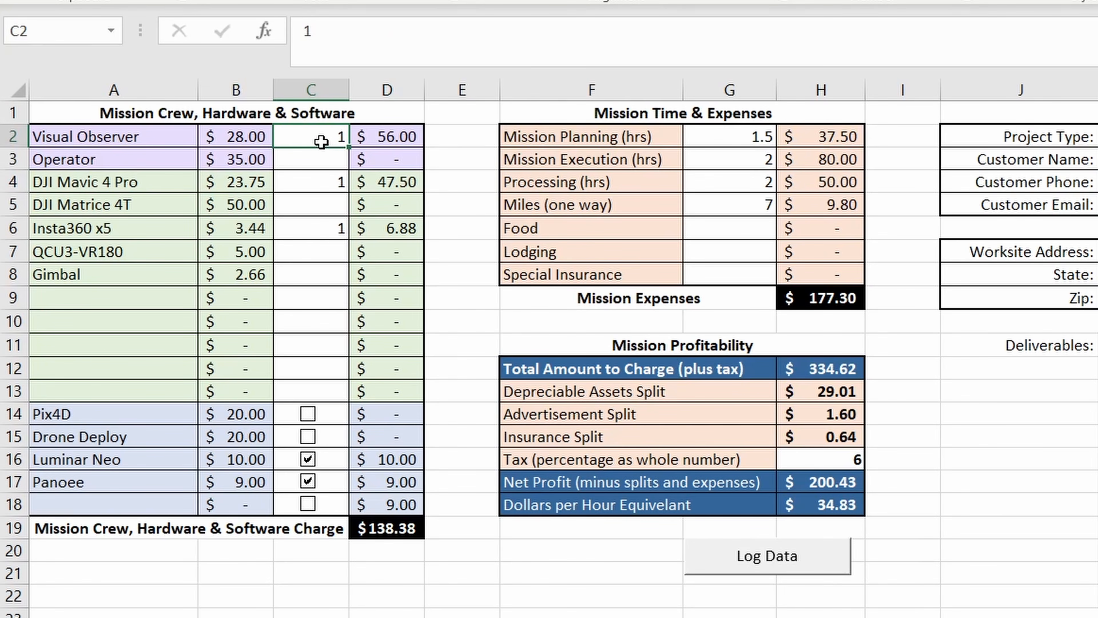
- Clear the Visual Observer quantity and check its charge, the crew, hardware and software charge, Mission Expenses and total amount to charge
key("Delete")
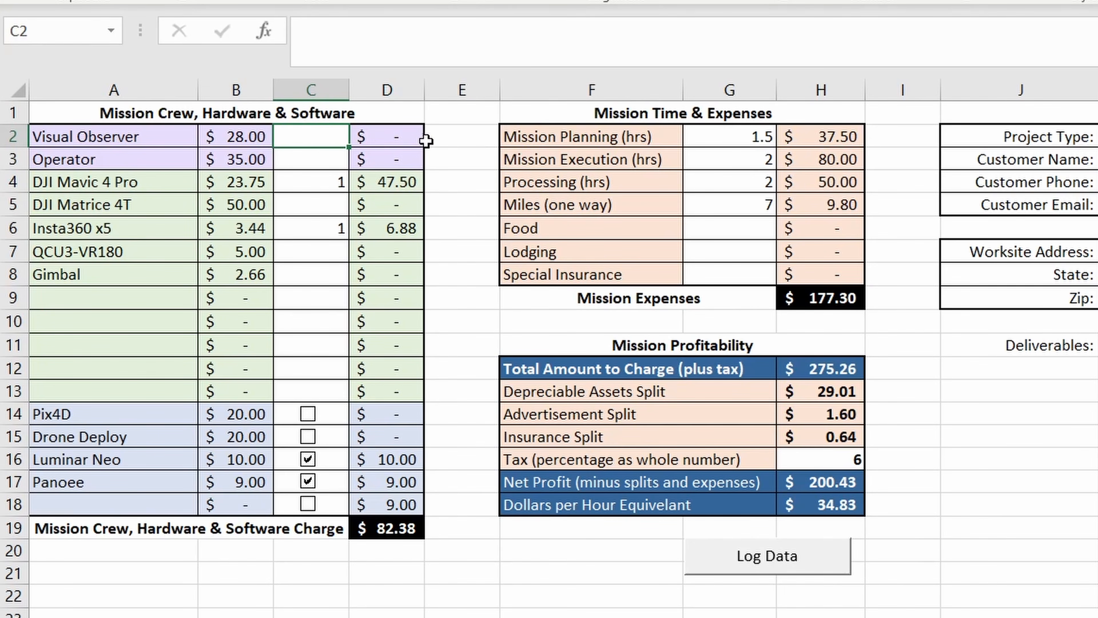
left_click(400, 138)
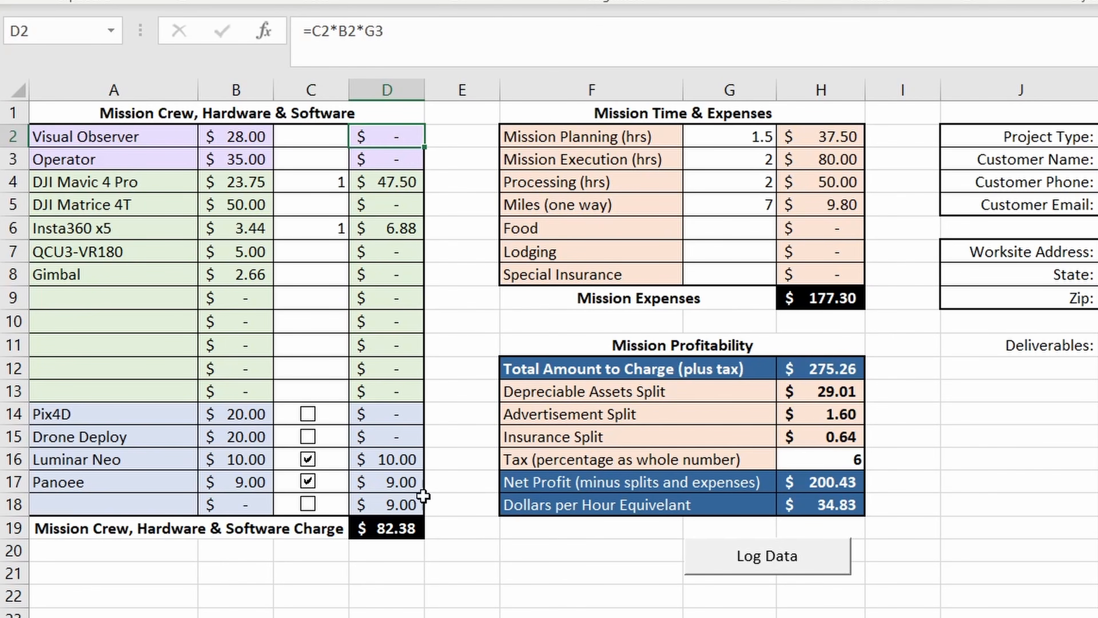
left_click(416, 535)
left_click(828, 300)
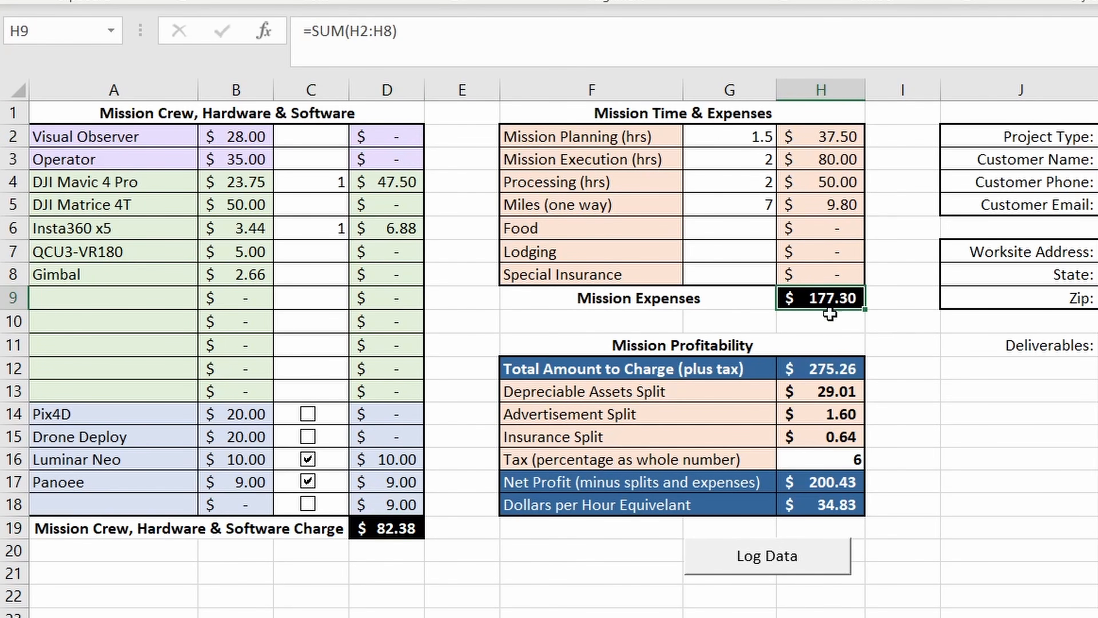
left_click(822, 373)
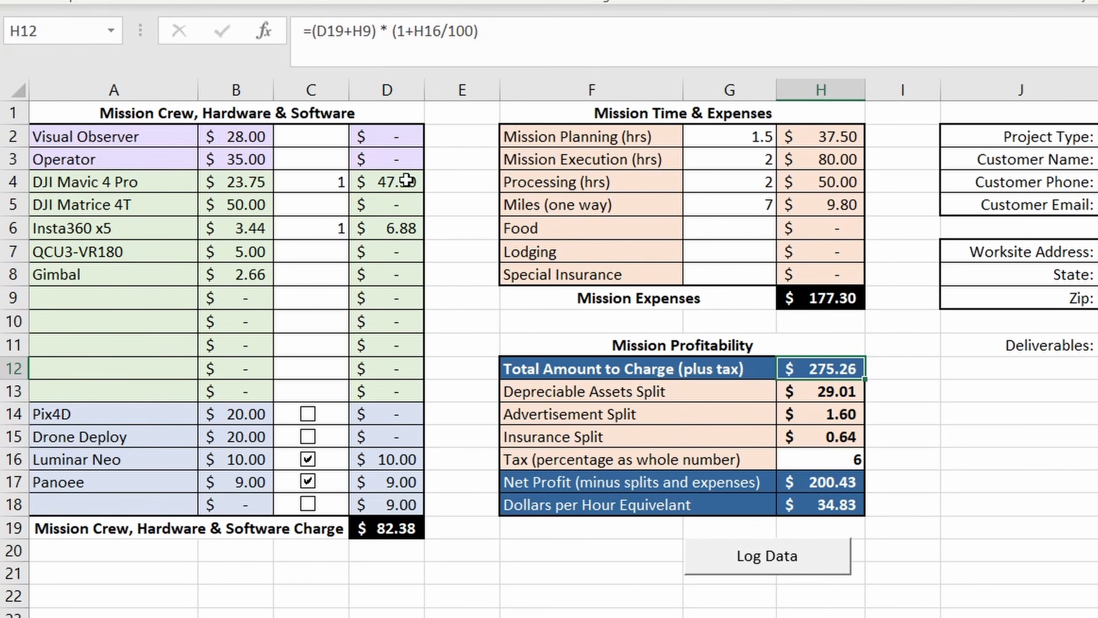
- Set the Visual Observer quantity to 2
left_click(337, 140)
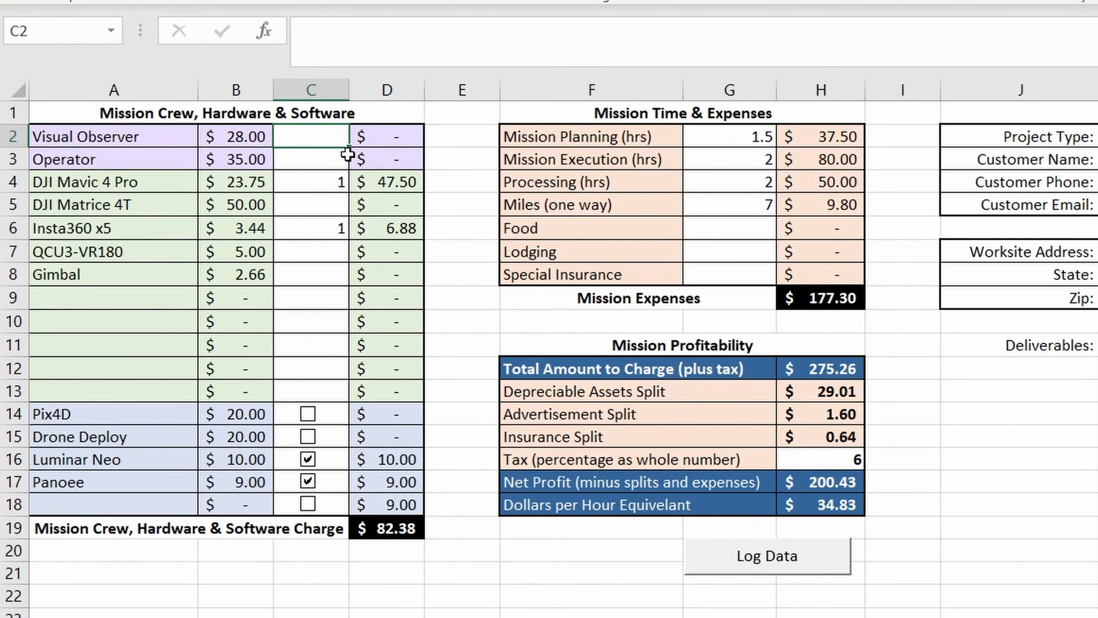
type("2")
key("Return")
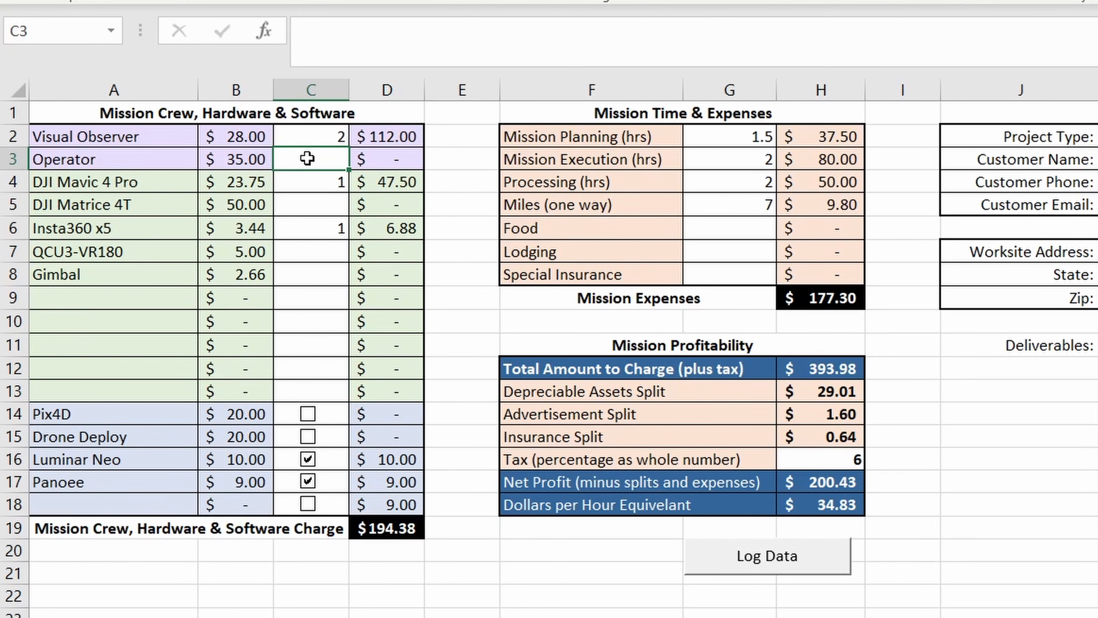
- Try Operator quantities of 1 and 2, and clear the Operator quantity again
type("1")
key("Tab")
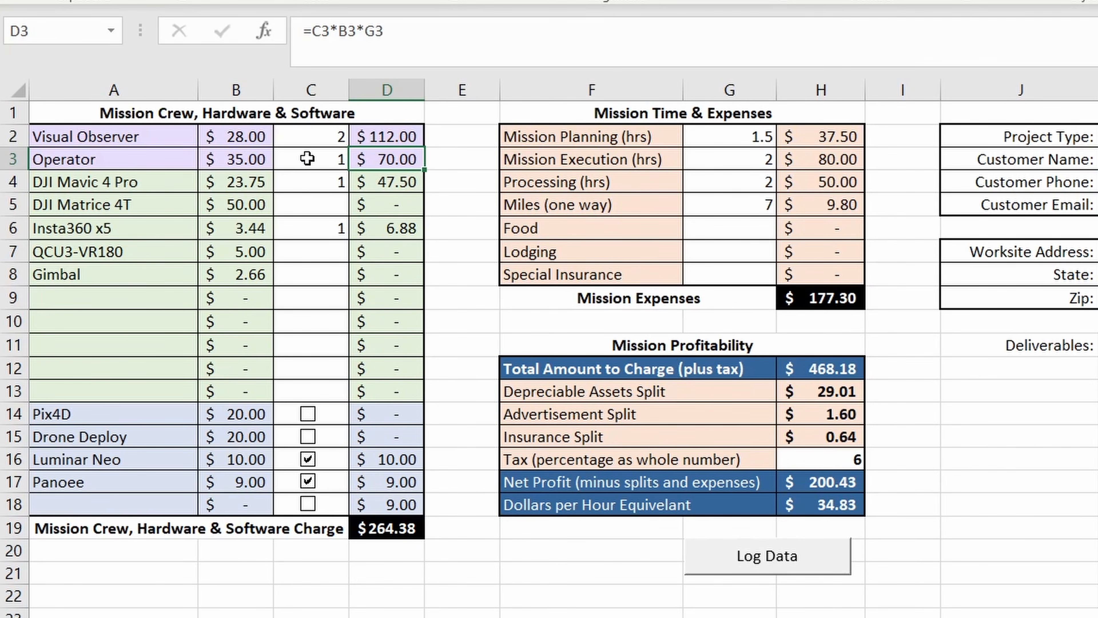
left_click(307, 159)
type("2")
key("Tab")
left_click(307, 158)
key("Delete")
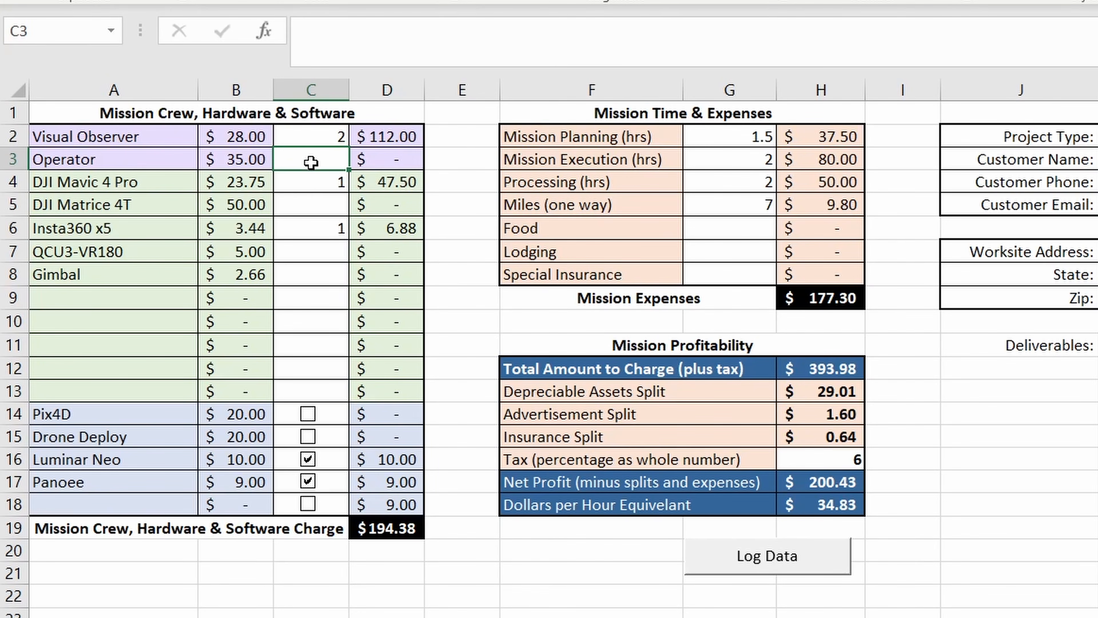
- Clear the quantities from DJI Mavic 4 Pro through Insta360 x5, and set the Insta360 x5 quantity to 2
left_click_drag(308, 179, 308, 228)
key("Delete")
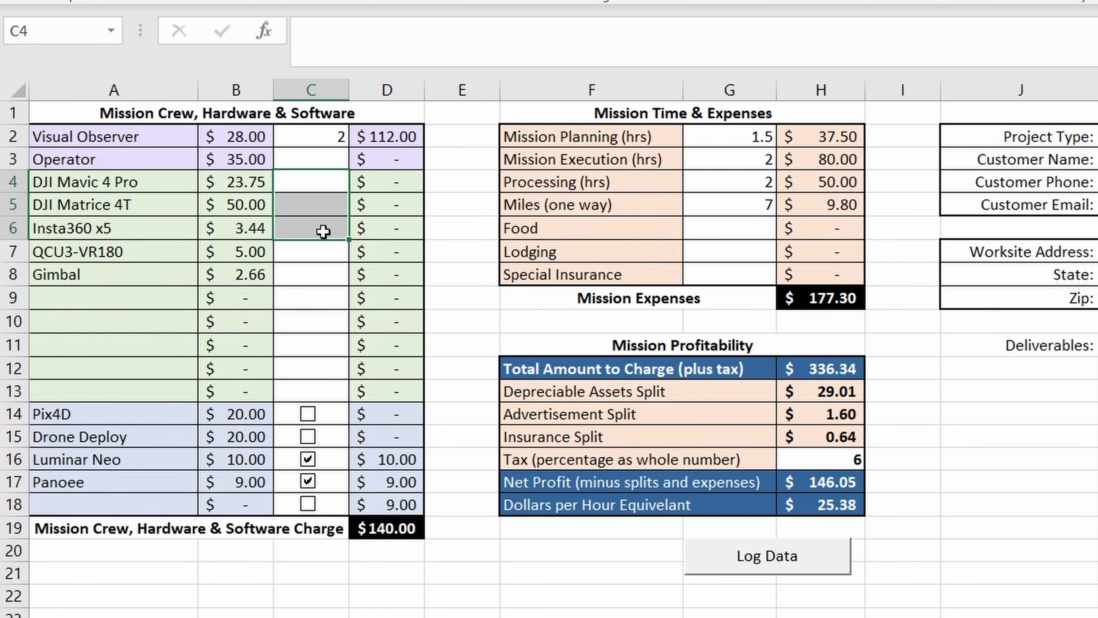
left_click(323, 231)
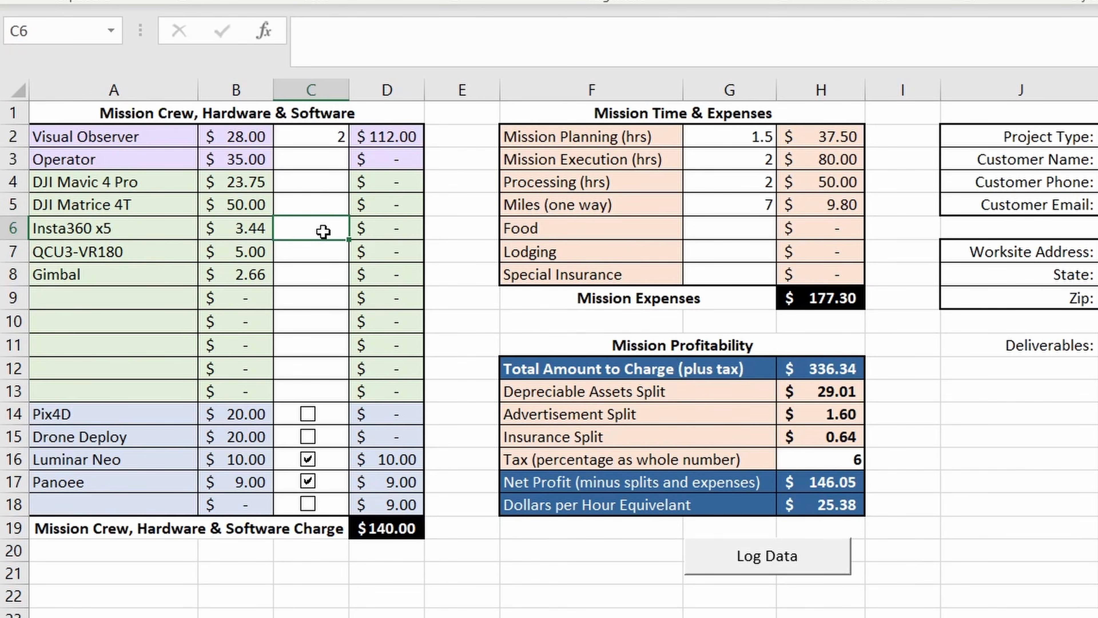
type("2")
key("Return")
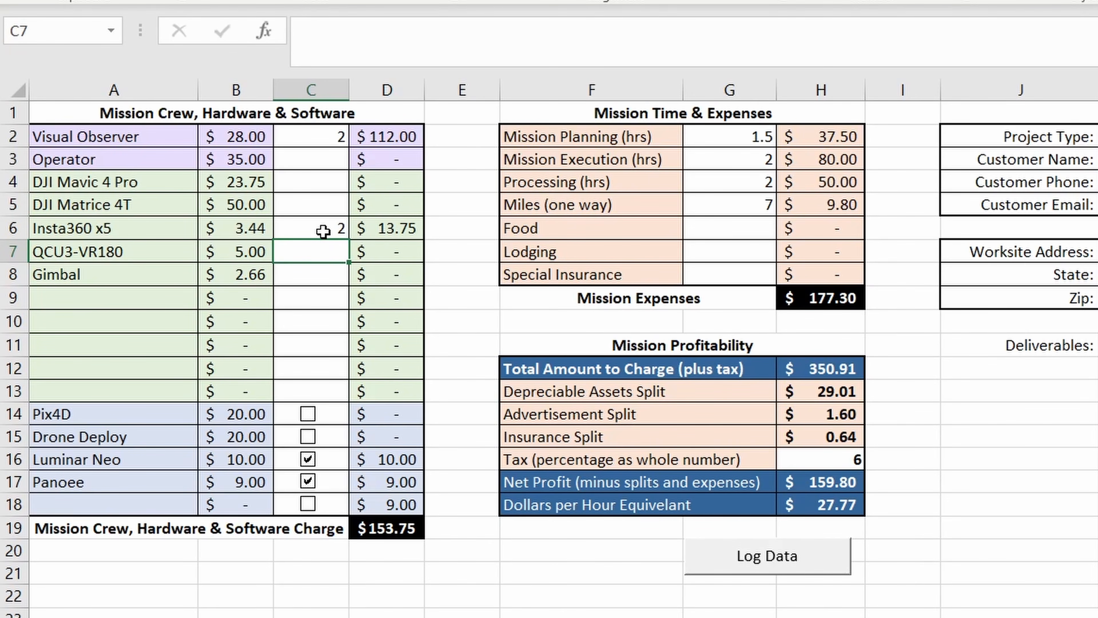
- Set Mission Execution to 1 hour and check the Insta360 x5 charge, both subtotals and the total amount to charge
left_click(728, 159)
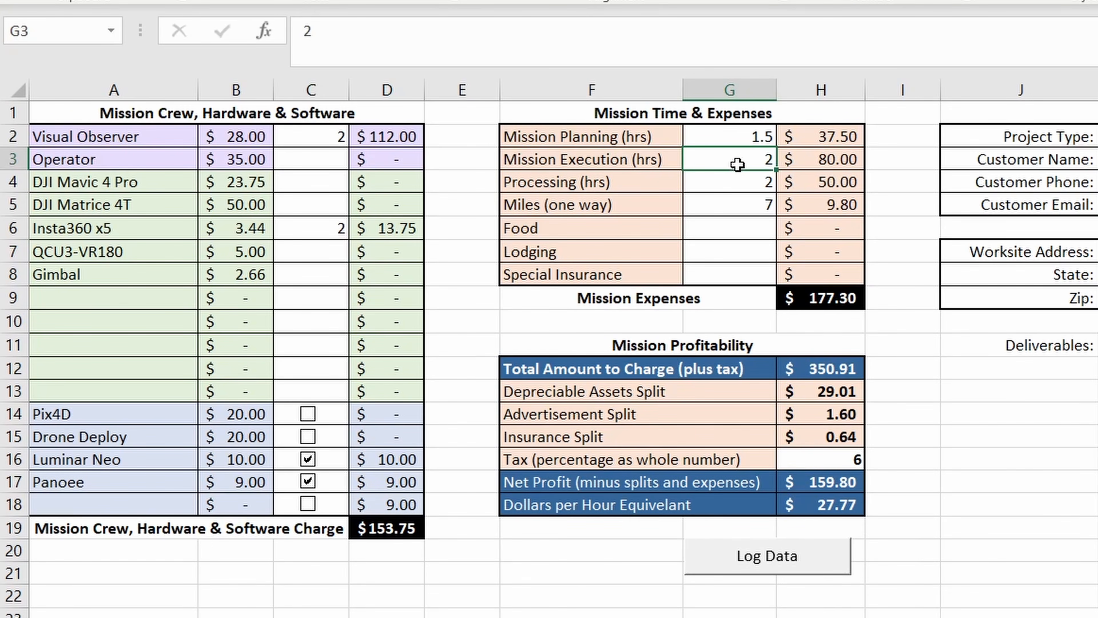
type("1")
key("Return")
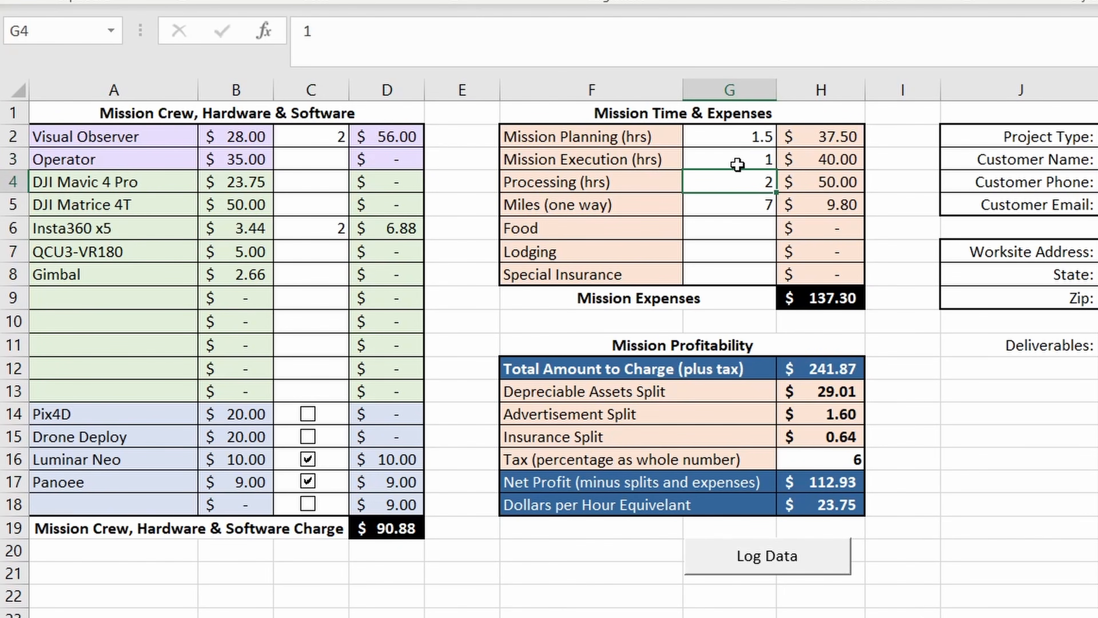
left_click(411, 233)
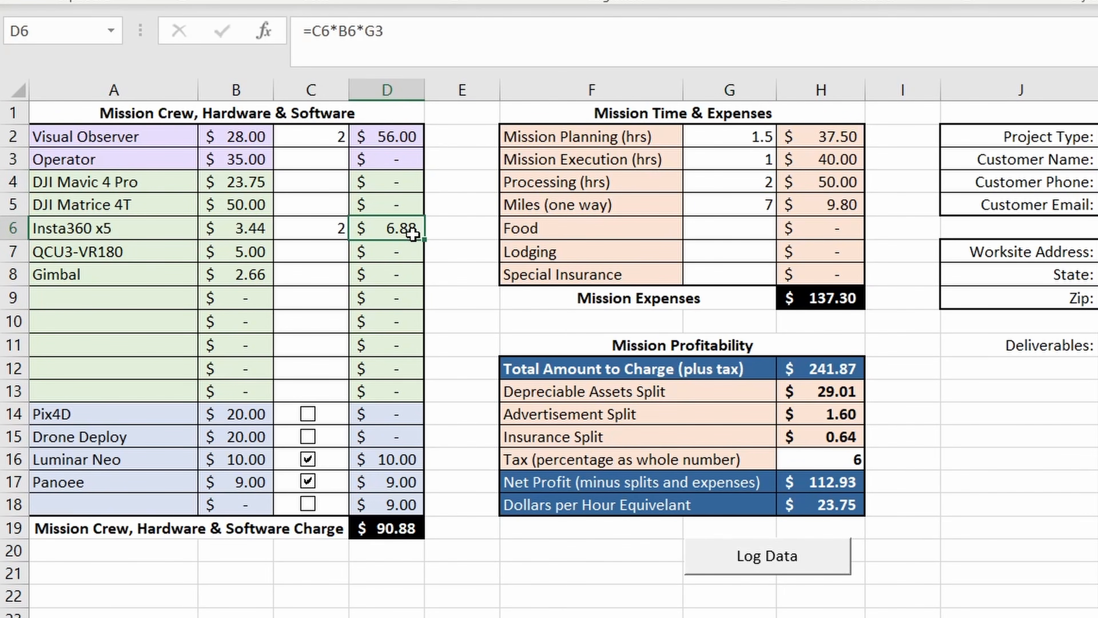
left_click(391, 527)
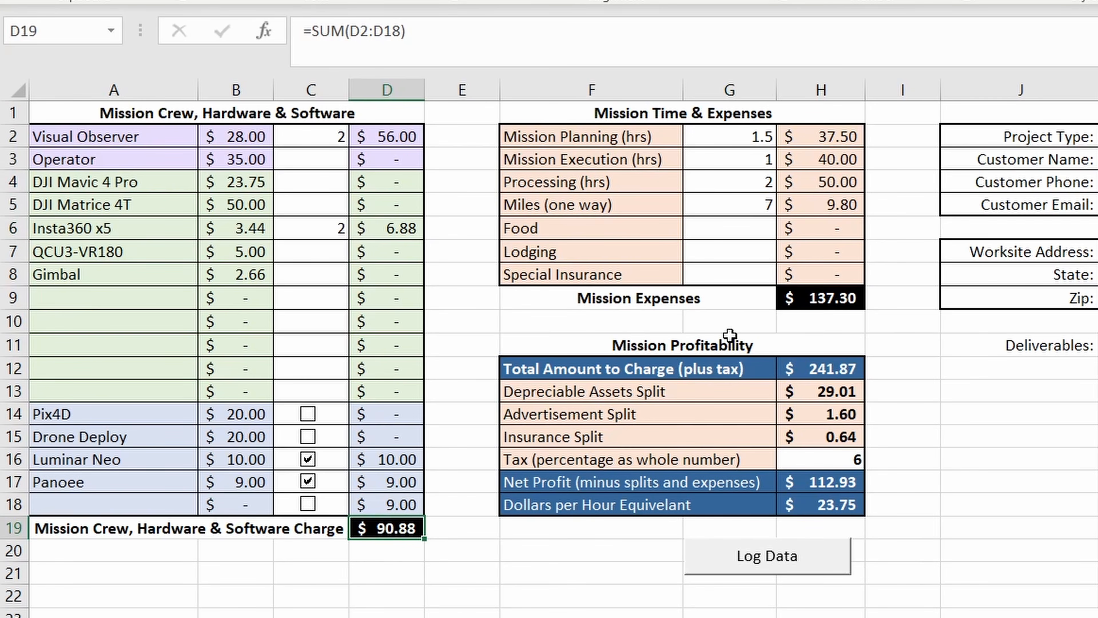
left_click(804, 296)
left_click(807, 372)
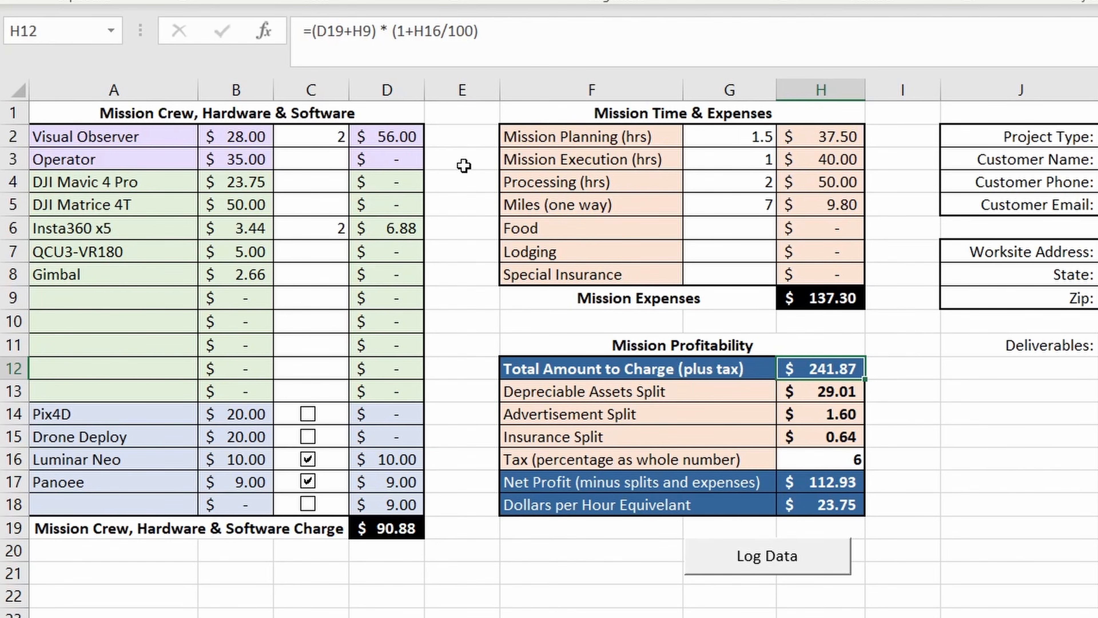
- Set the Visual Observer and DJI Mavic 4 Pro quantities to 1 each
left_click(324, 137)
type("1")
key("Return")
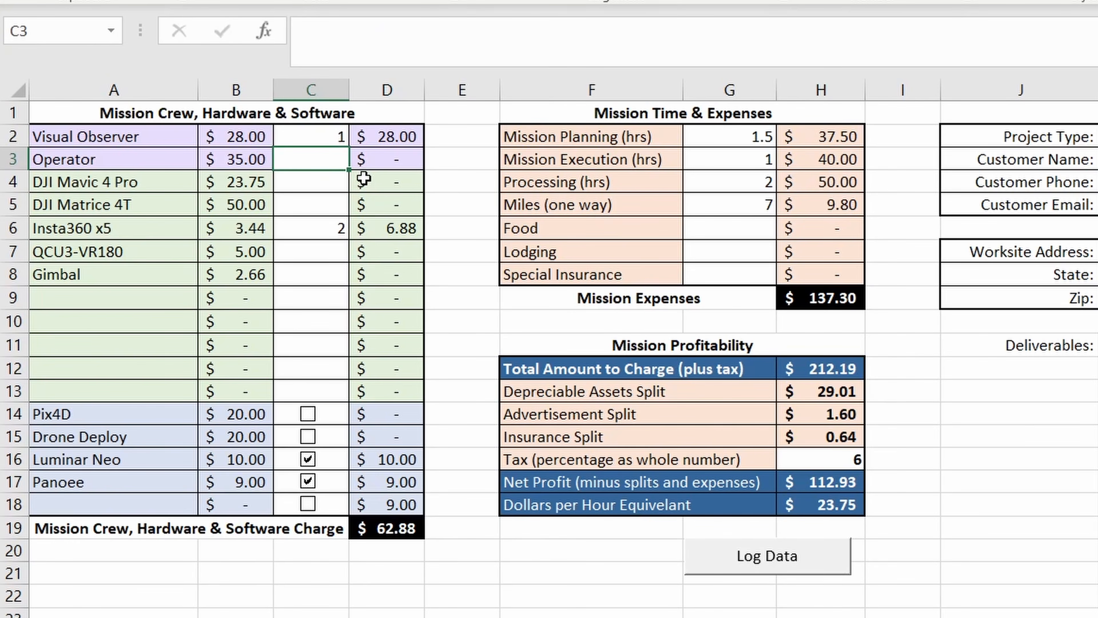
left_click(319, 180)
type("1")
- Clear the Insta360 x5 quantity, exclude the Panoee software, and check the crew, hardware and software charge
left_click(327, 228)
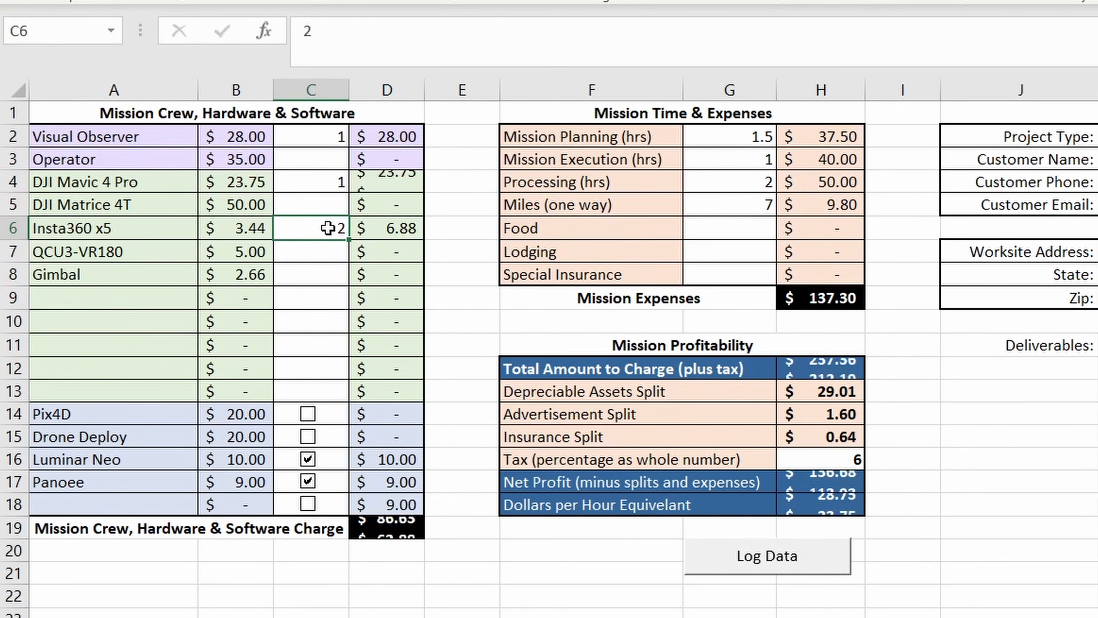
key("Delete")
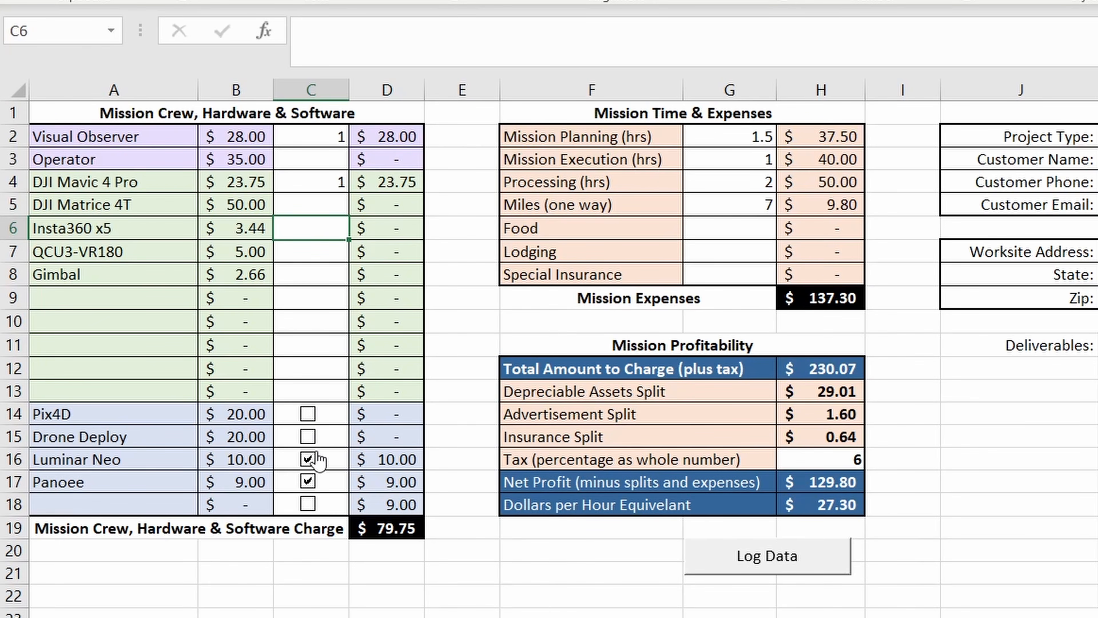
left_click(309, 485)
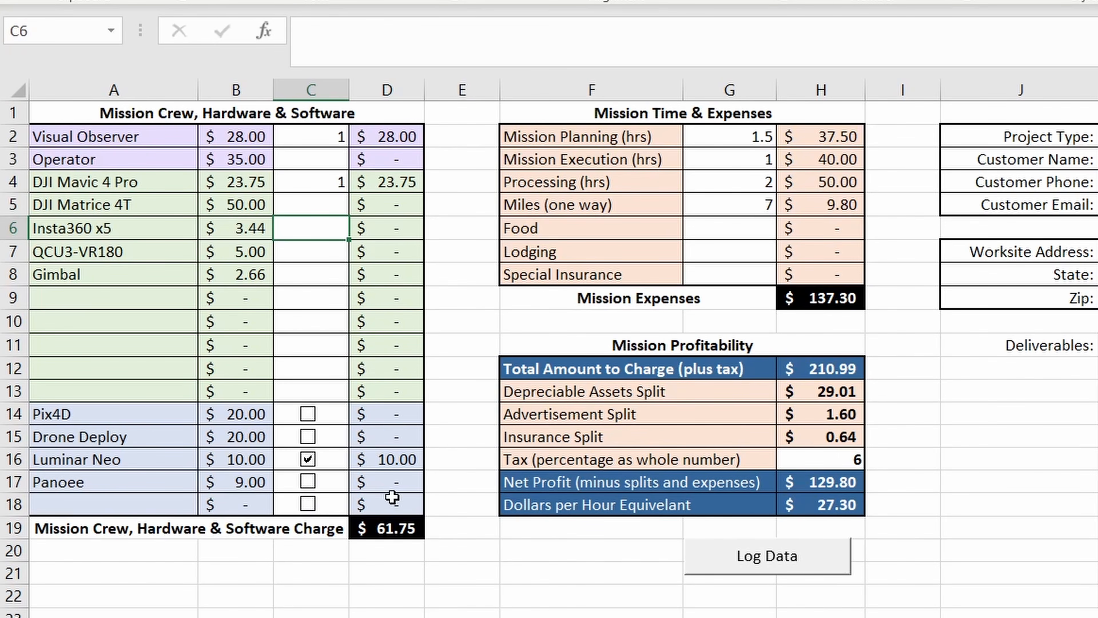
left_click(385, 523)
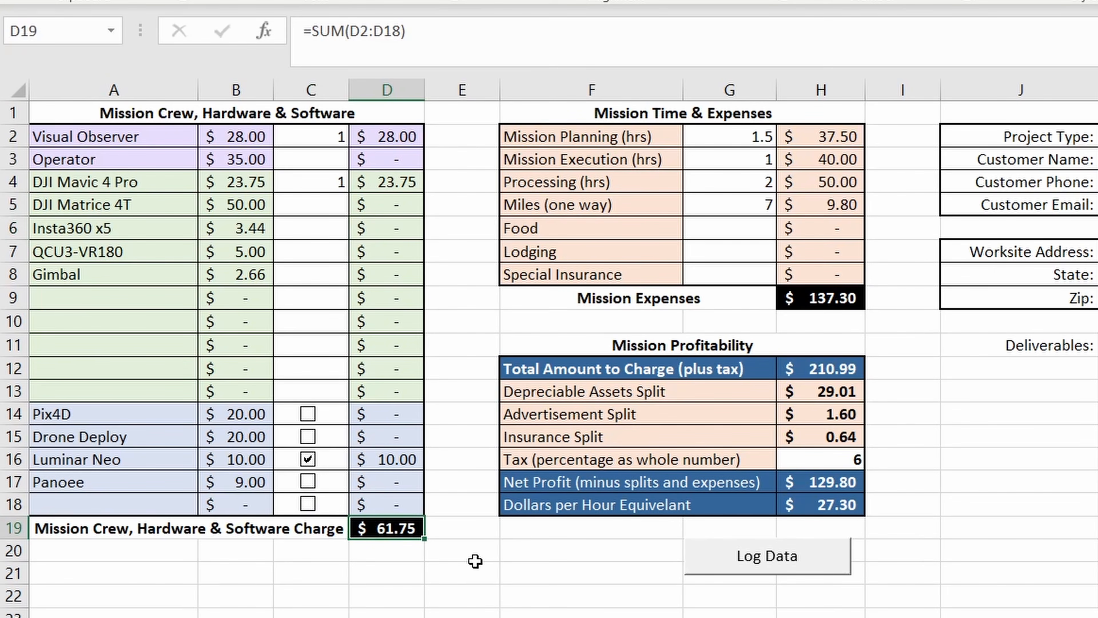
- Set Mission Planning to 1 hour, Mission Execution to 0.5 hours and Processing to 1 hour
left_click(726, 136)
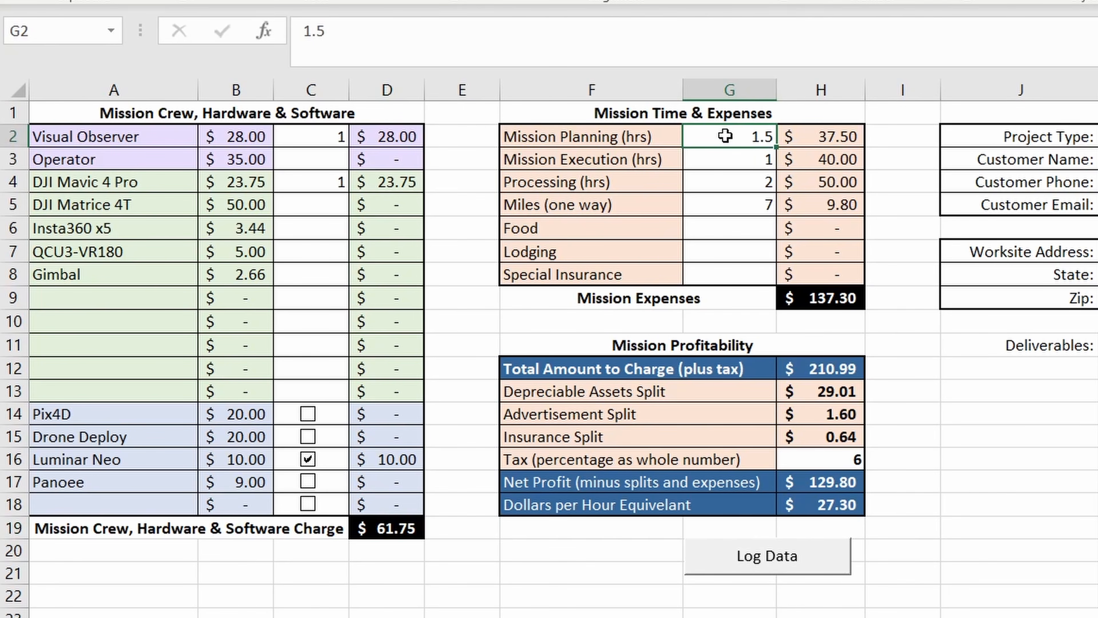
type("1")
key("Return")
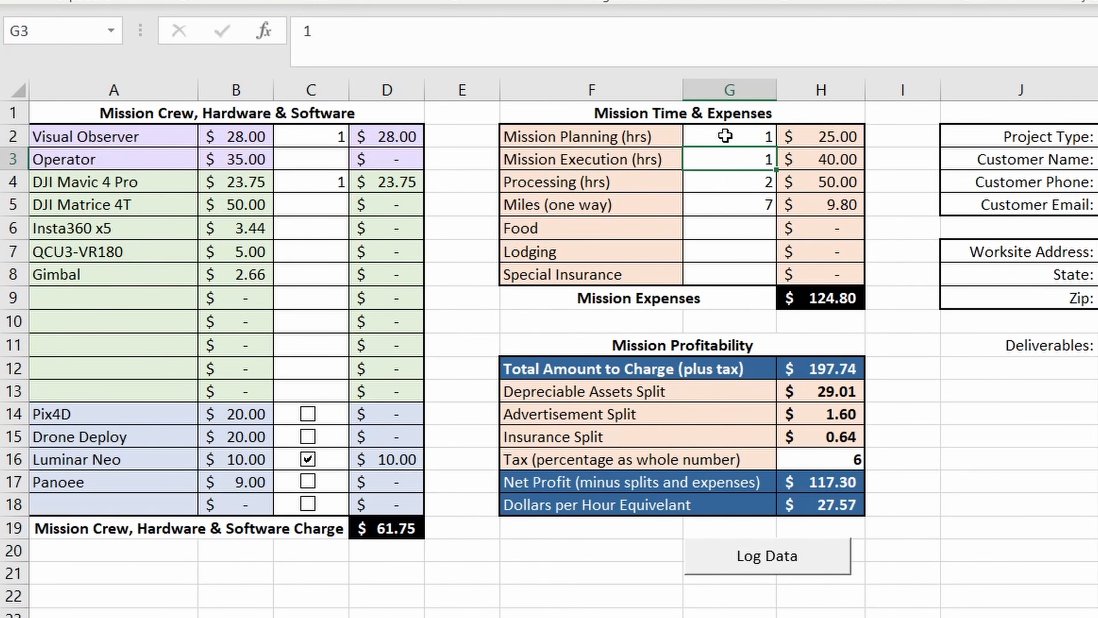
type(".5")
left_click(737, 185)
type("1")
key("Return")
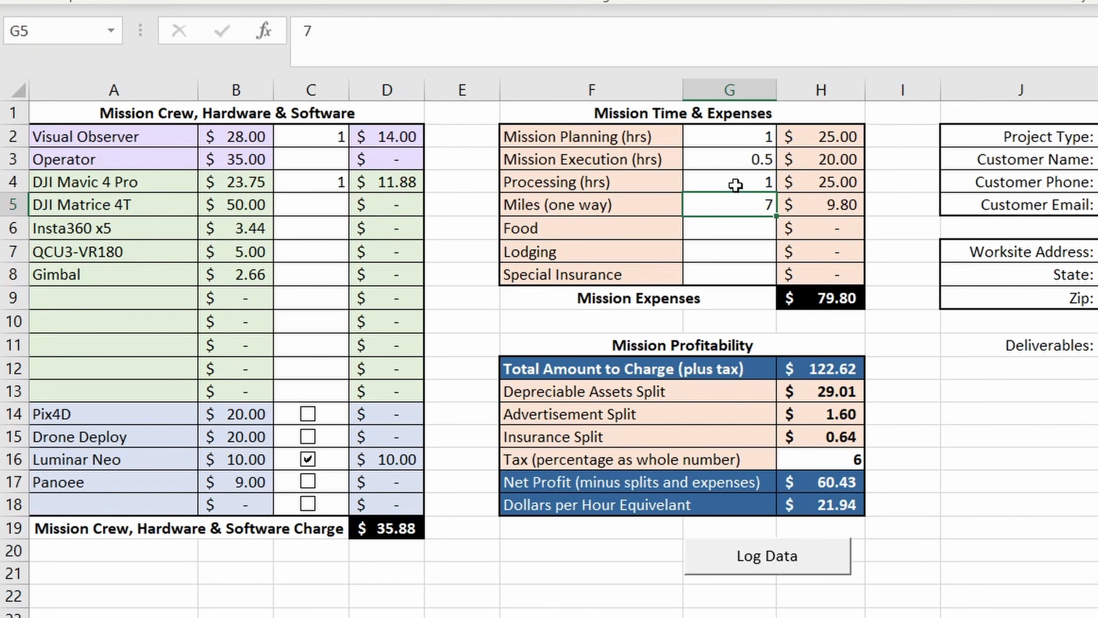
- Set the one-way miles to 10 and the food expense to 10
type("10")
key("Return")
left_click(731, 202)
left_click(750, 229)
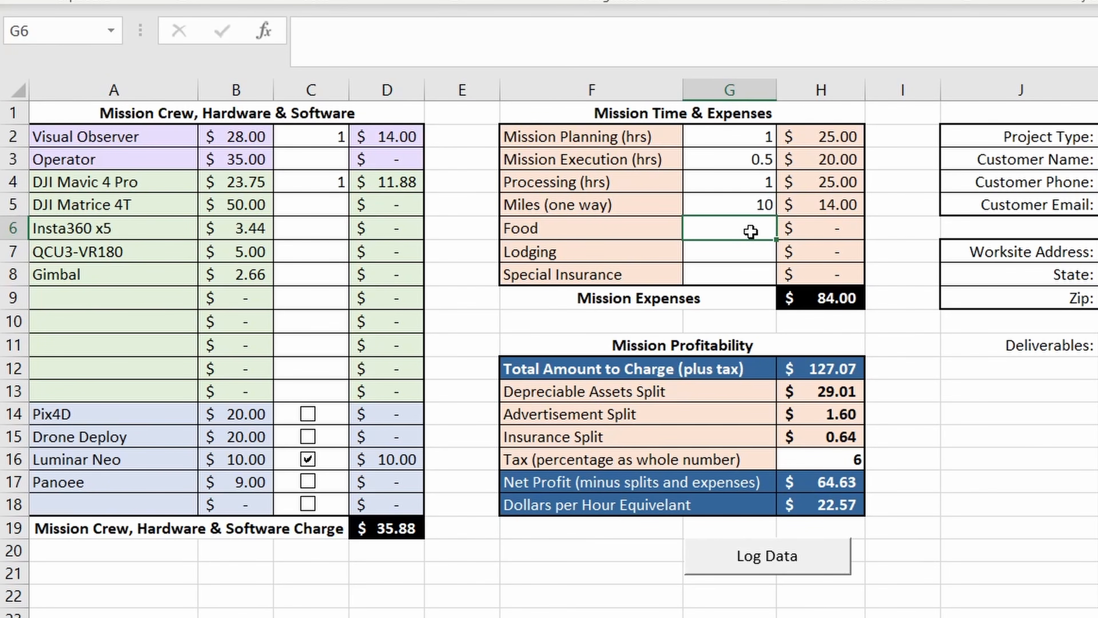
type("10")
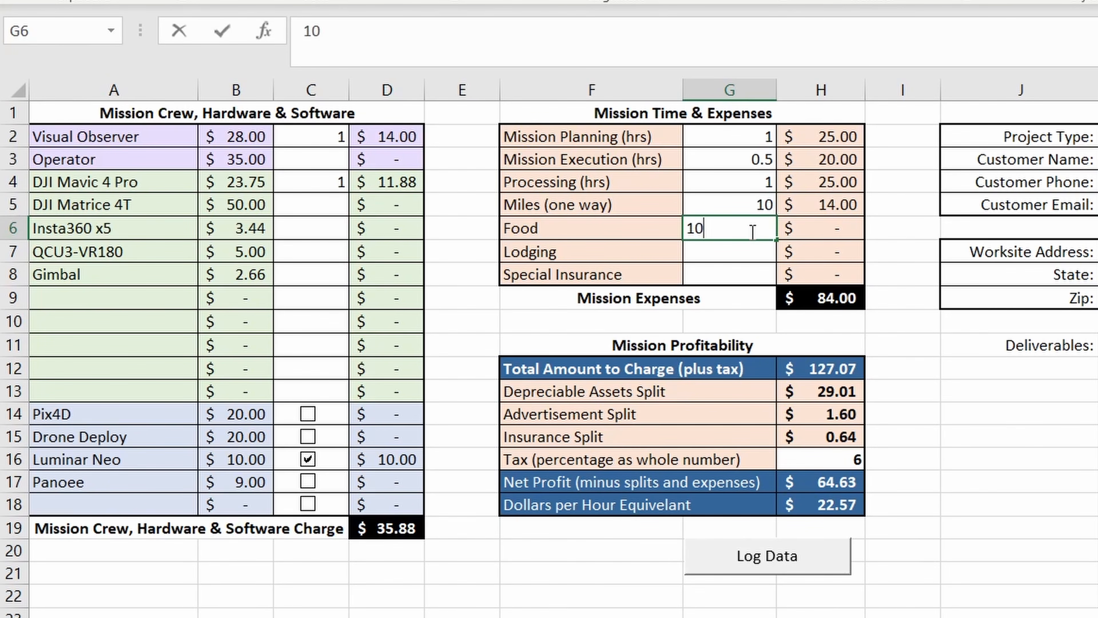
key("Return")
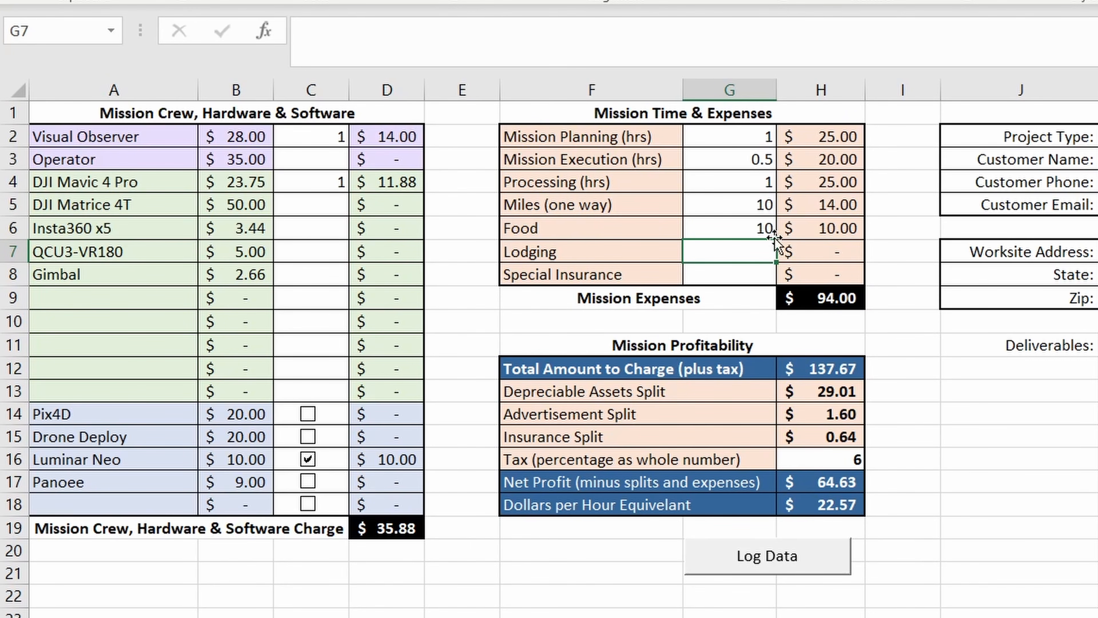
- Check the Mission Expenses total, tax percentage, total amount to charge and depreciable assets split
left_click(826, 294)
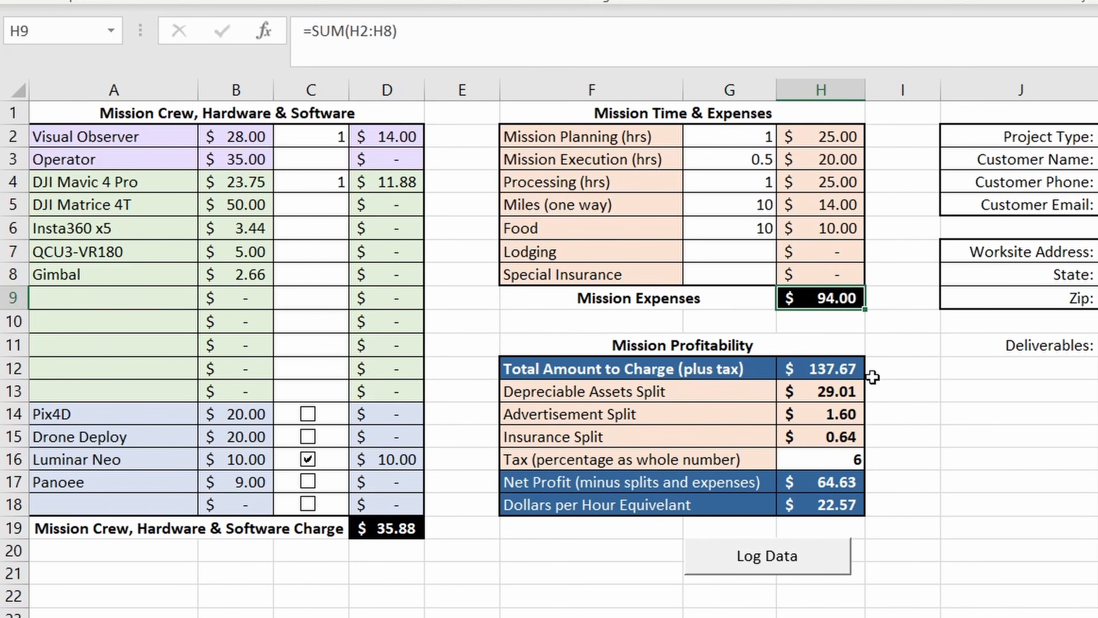
left_click(835, 462)
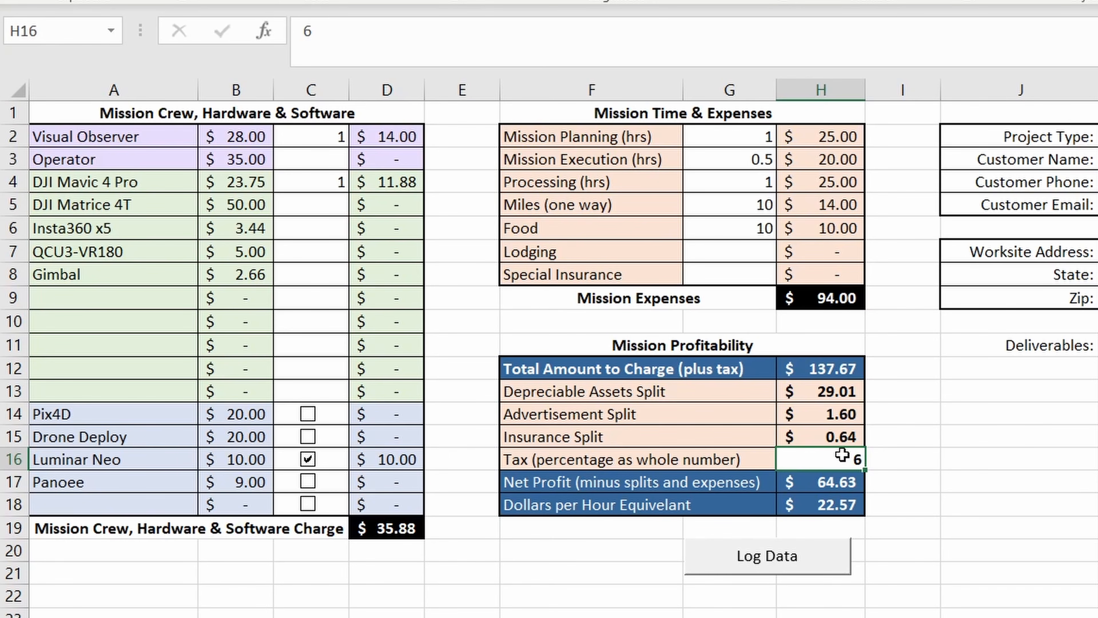
left_click(834, 375)
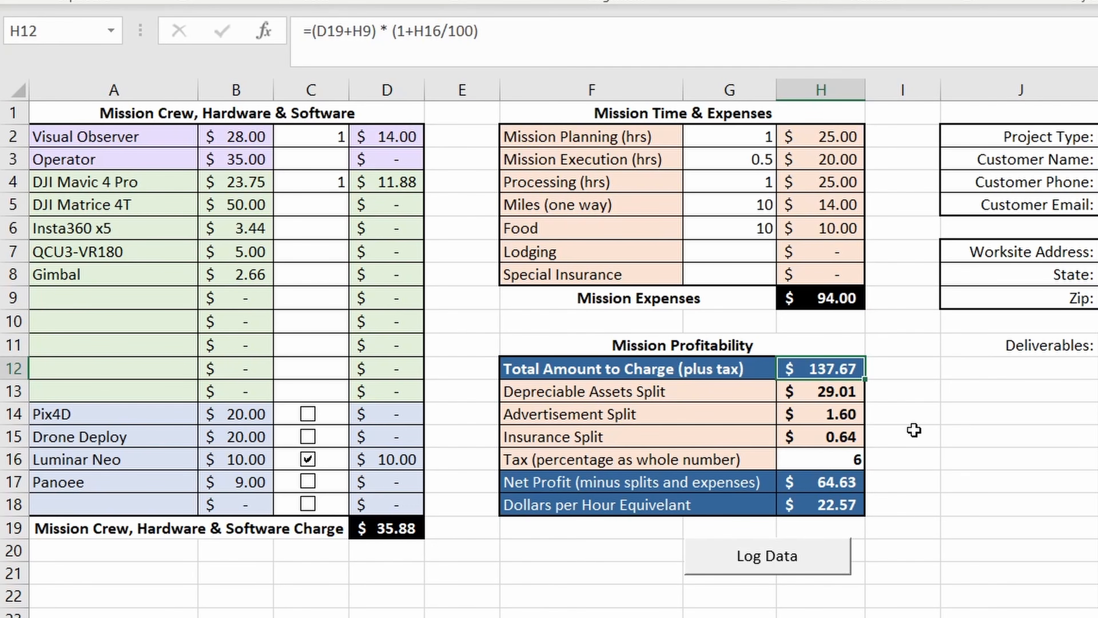
left_click(841, 394)
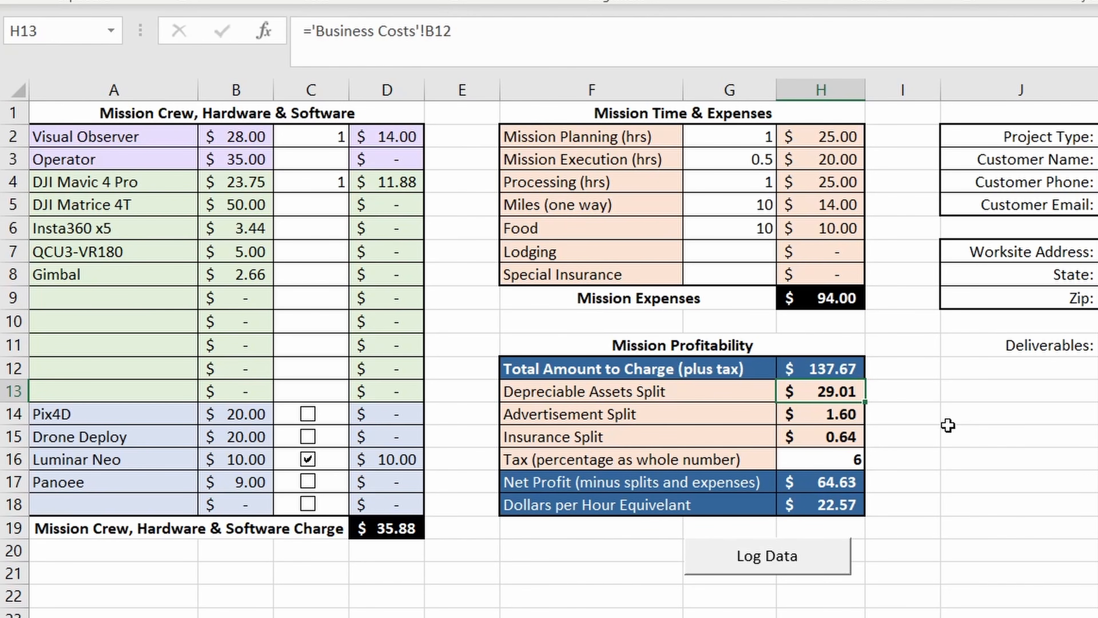
- Check the advertisement and insurance splits, tax percentage, net profit and dollars per hour equivalent in the Mission Profitability table
left_click(848, 417)
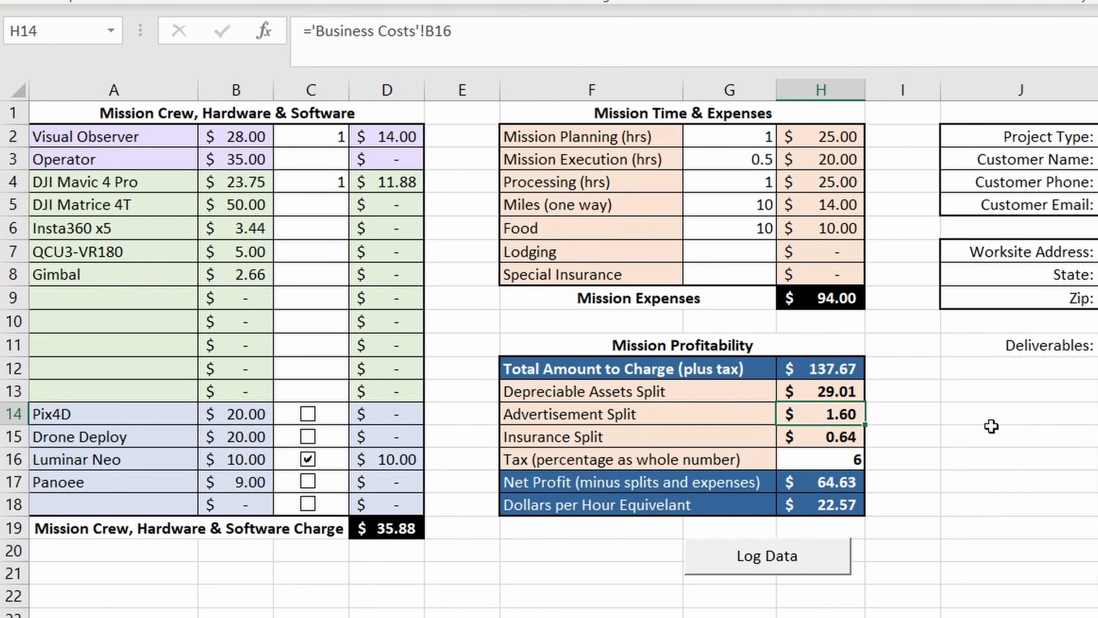
left_click(849, 442)
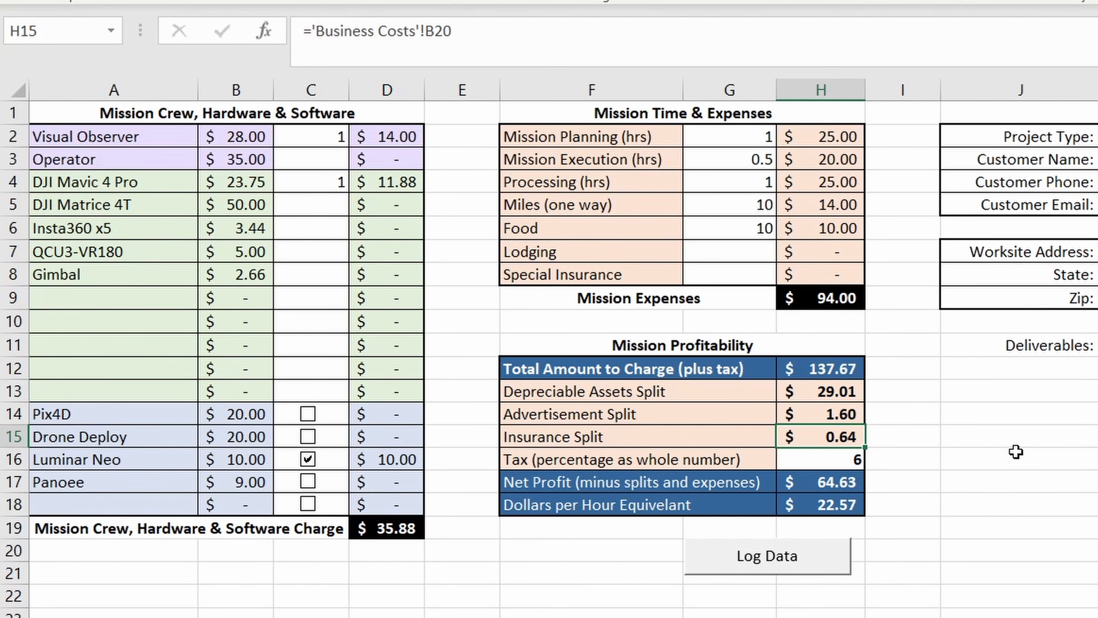
key("Down")
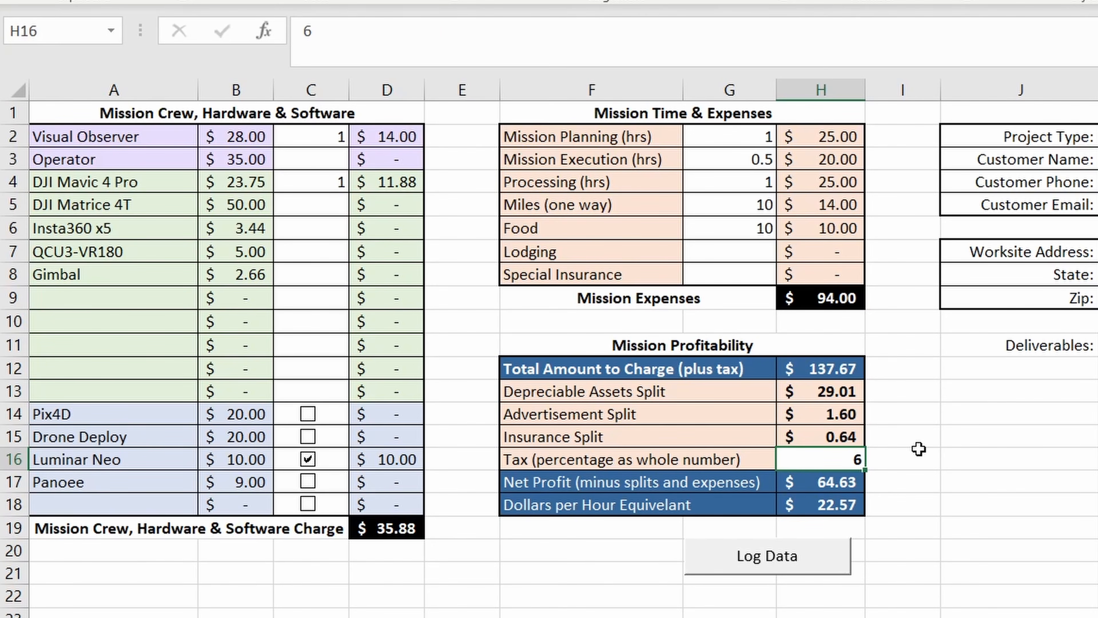
left_click(844, 477)
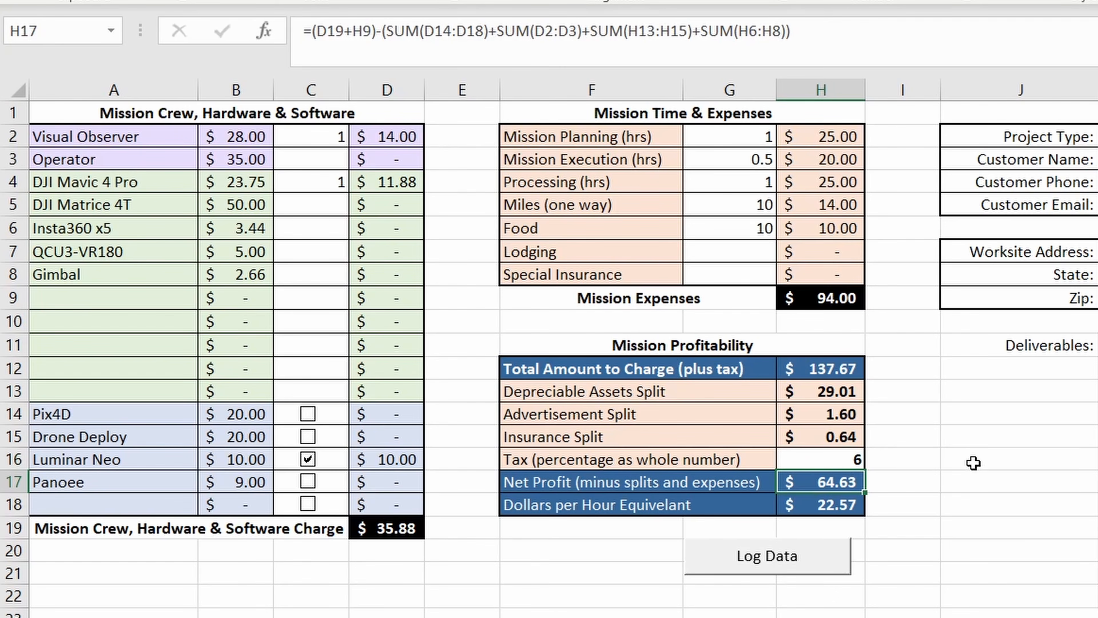
left_click_drag(845, 395, 847, 443)
left_click(836, 482)
left_click(850, 507)
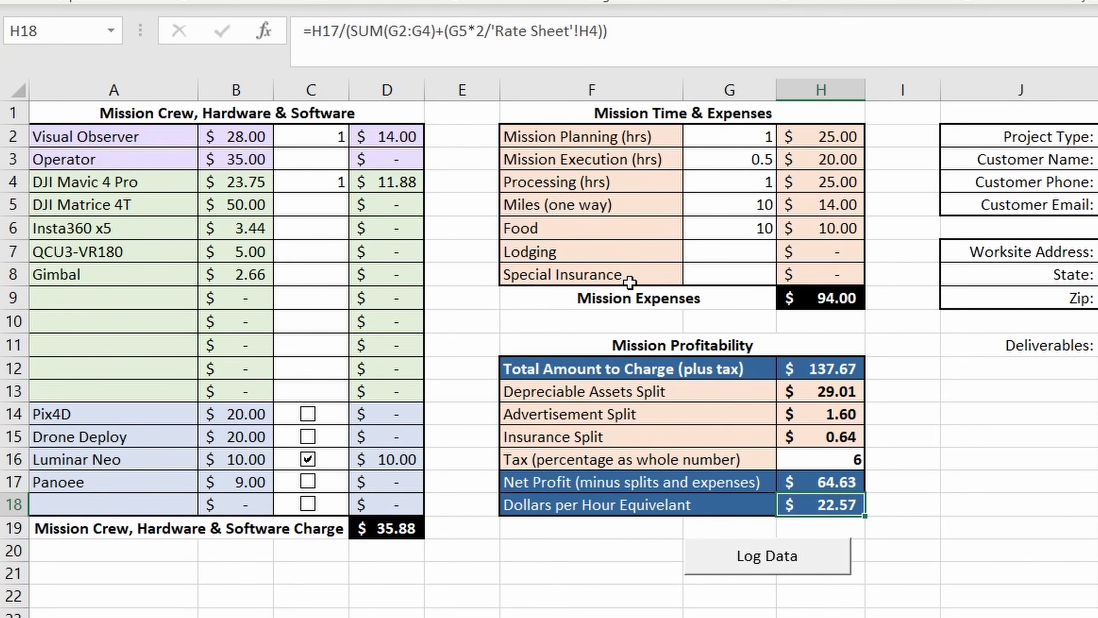
- Review the total, time estimates and flight crew costs on the Quote Sheet
left_click(476, 617)
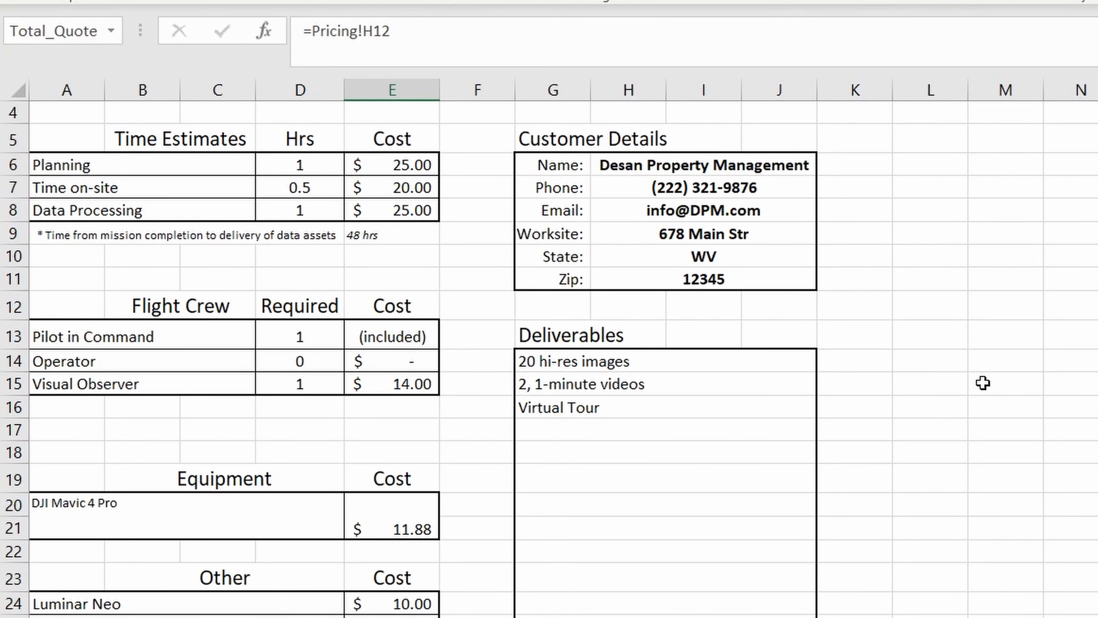
scroll(982, 383, "down", 2)
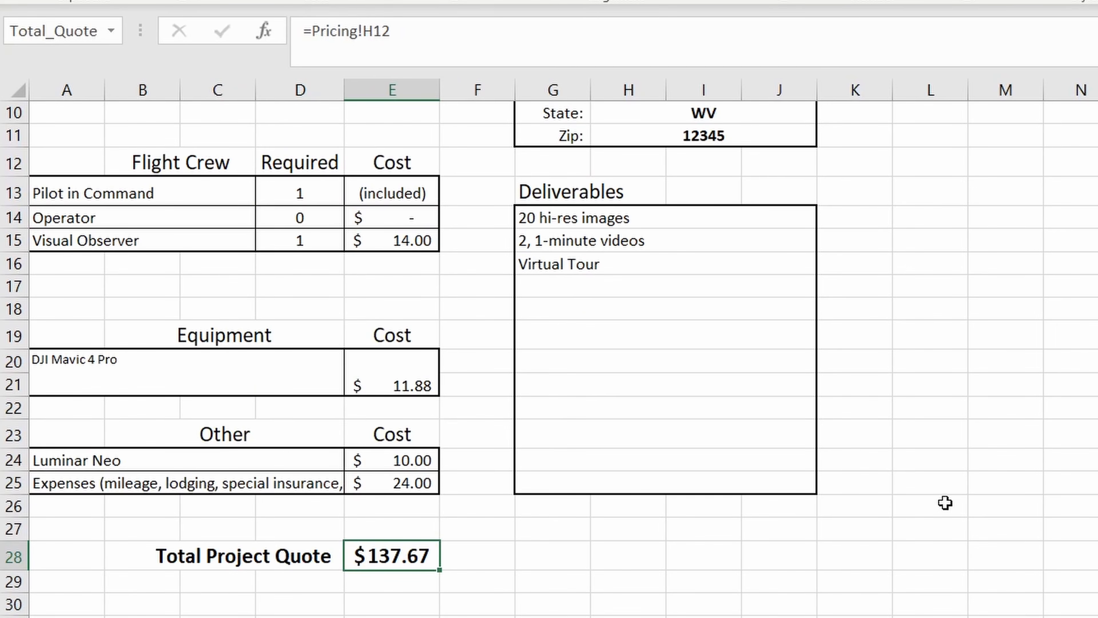
scroll(975, 499, "up", 3)
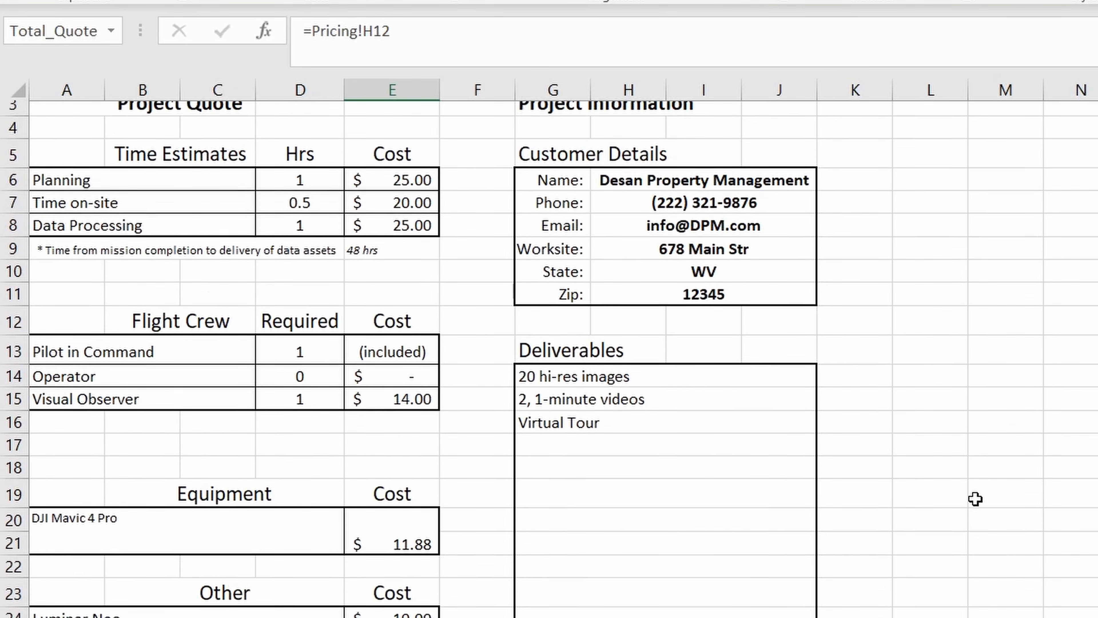
left_click_drag(192, 249, 368, 292)
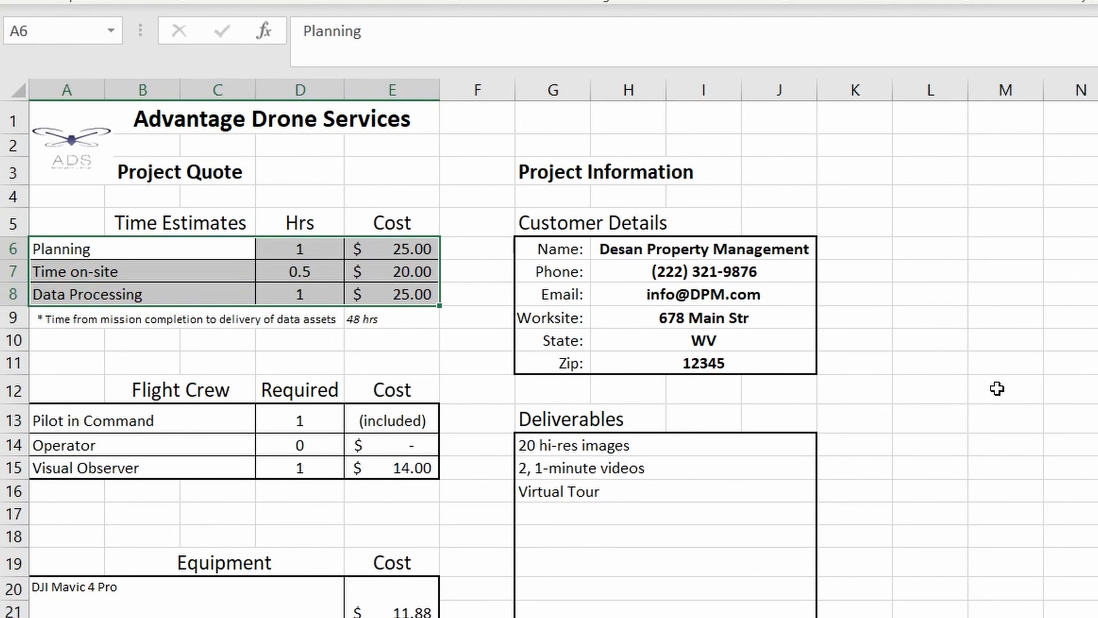
scroll(997, 389, "down", 1)
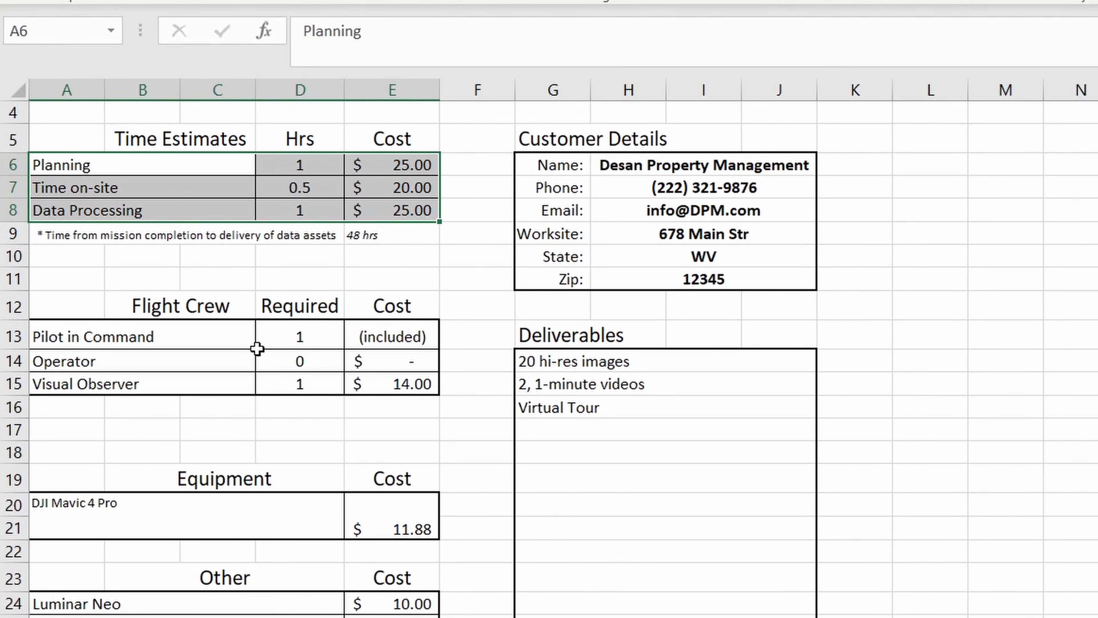
left_click_drag(228, 338, 372, 381)
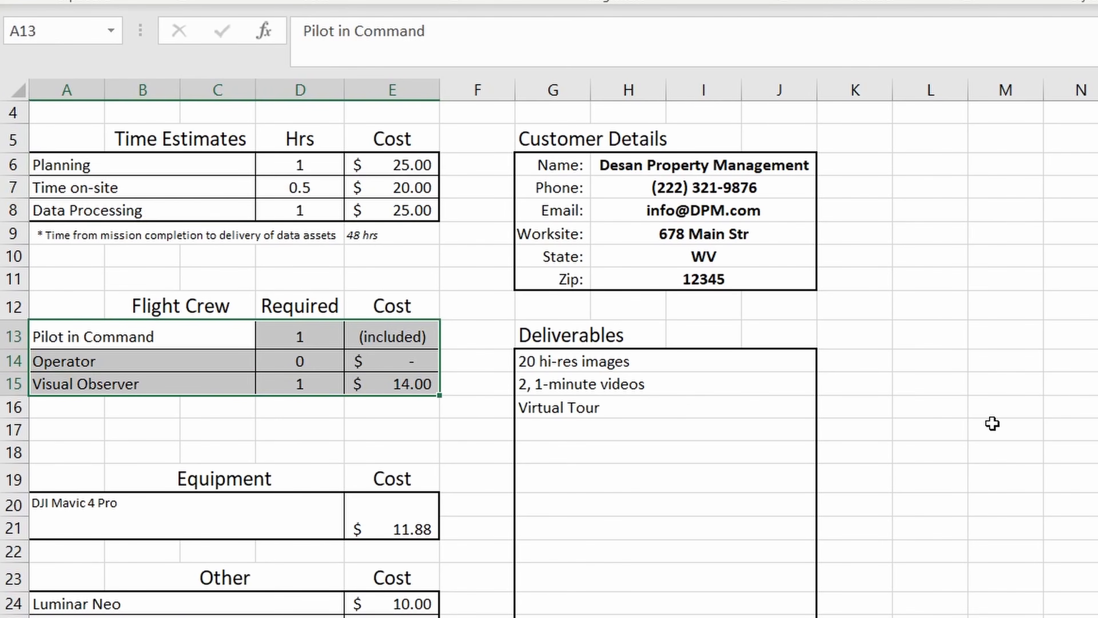
- Review the equipment cost and the other software and expense costs on the quote
scroll(1004, 428, "down", 2)
scroll(1003, 430, "down", 1)
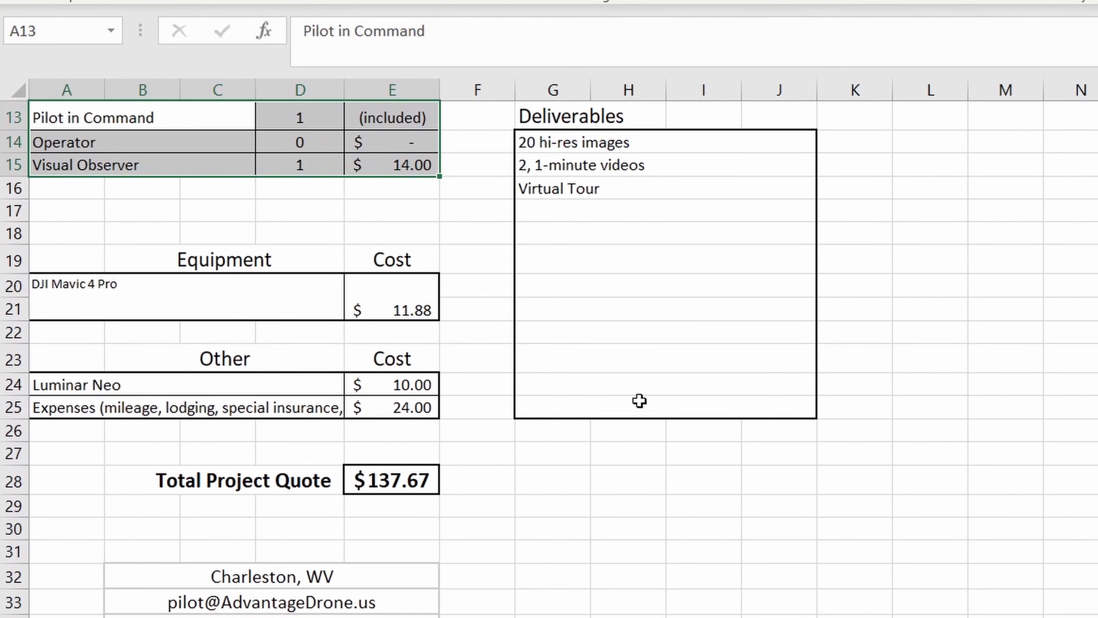
left_click(296, 305)
left_click(398, 306)
scroll(965, 348, "down", 1)
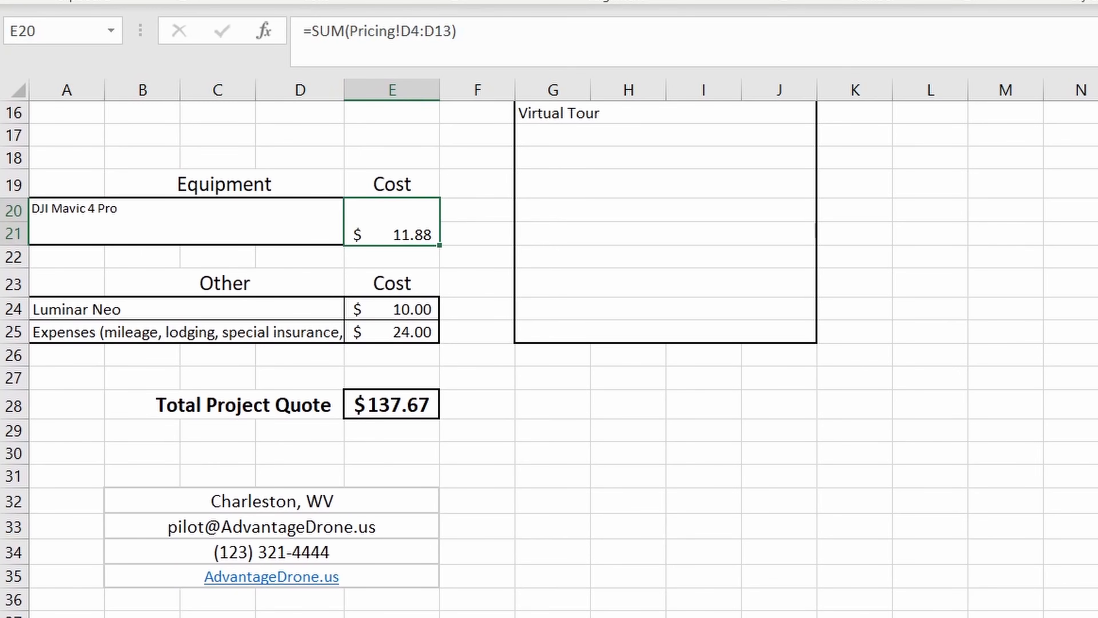
left_click_drag(283, 315, 457, 341)
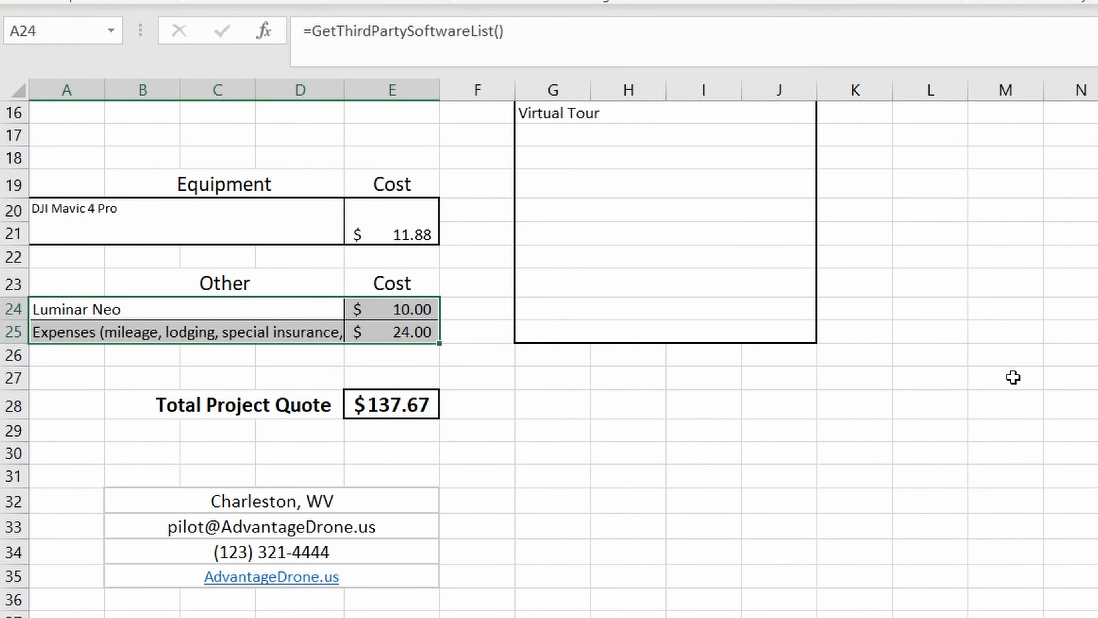
- Compare the quote's customer details and deliverables with the Project Details entered on the Pricing sheet
scroll(1013, 377, "up", 5)
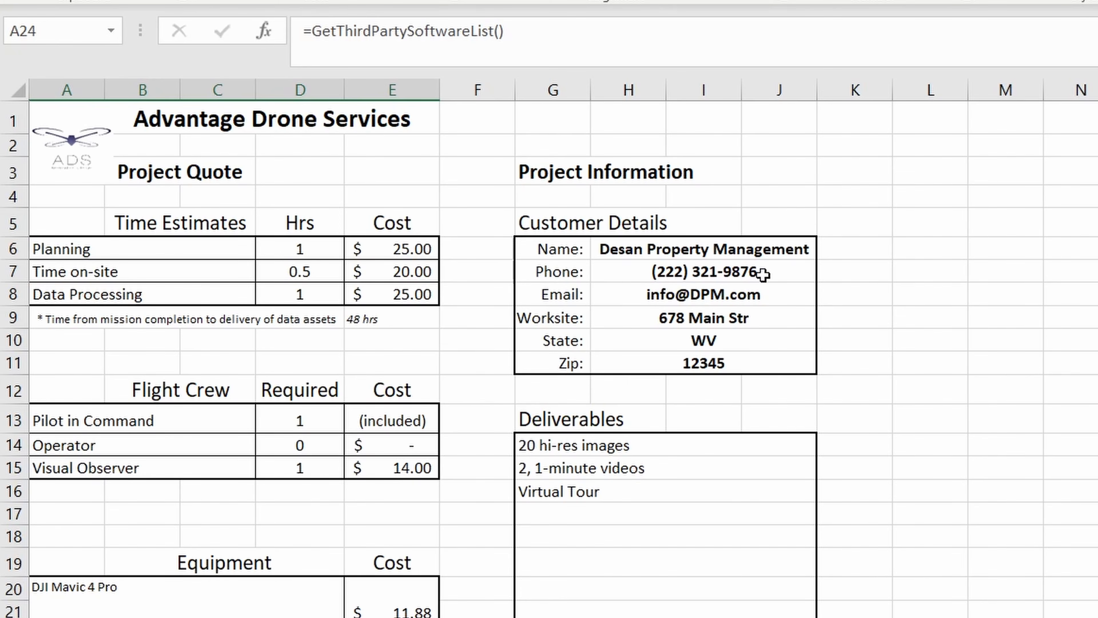
left_click_drag(557, 250, 746, 364)
left_click_drag(626, 446, 625, 491)
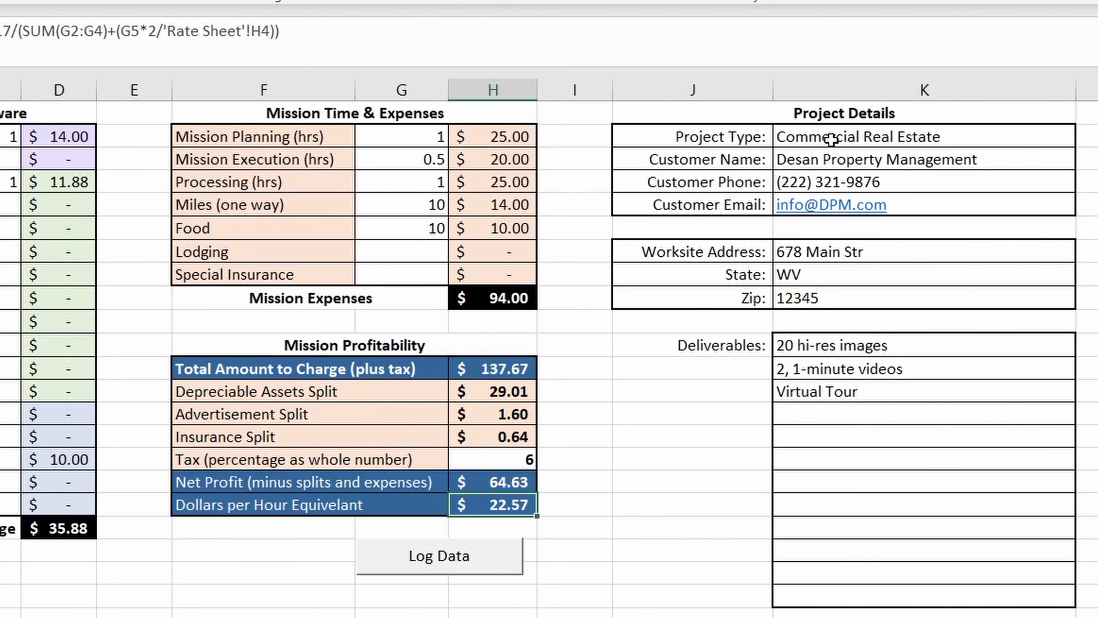
left_click_drag(831, 138, 815, 394)
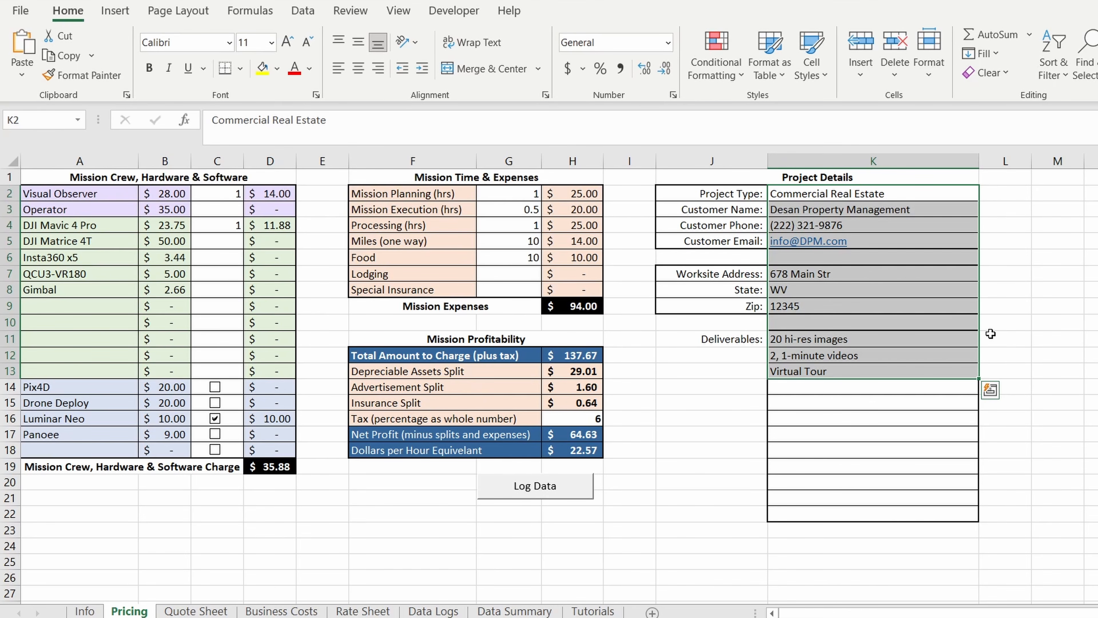
- Review the depreciable assets, ROI target and advertisement cost and split on the Business Costs sheet
left_click(302, 614)
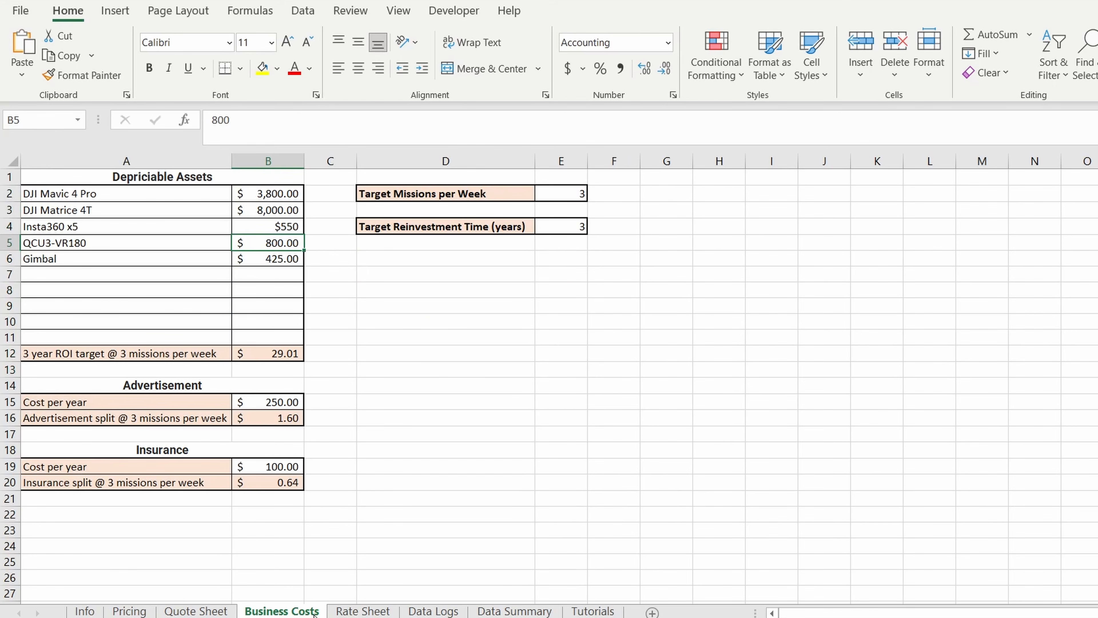
left_click_drag(190, 197, 277, 323)
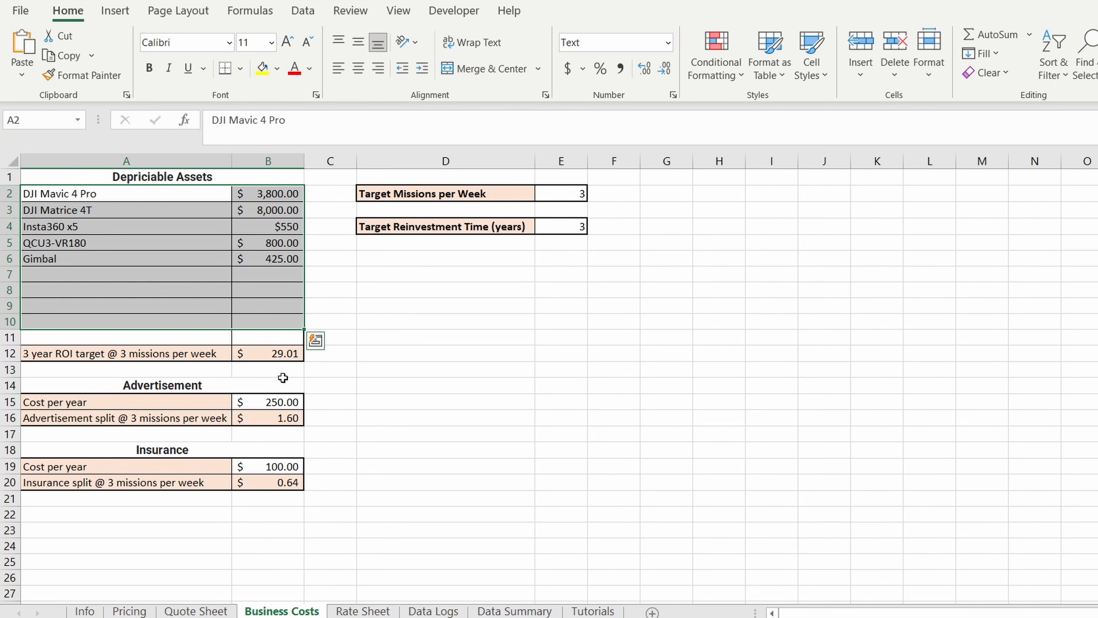
left_click(263, 405)
left_click_drag(190, 357, 236, 355)
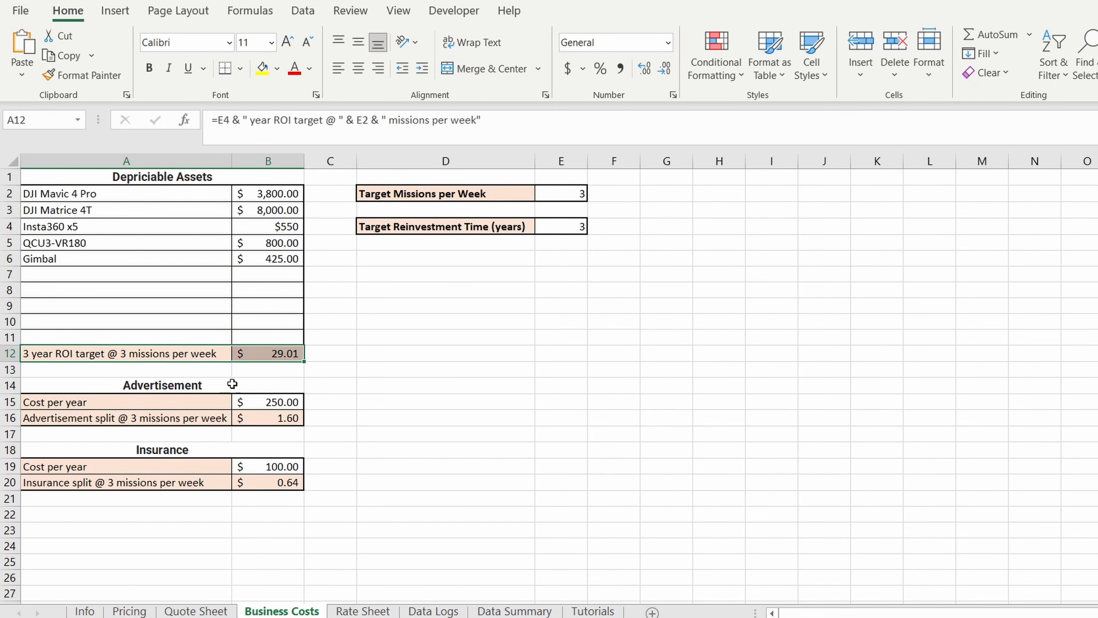
left_click_drag(203, 405, 224, 415)
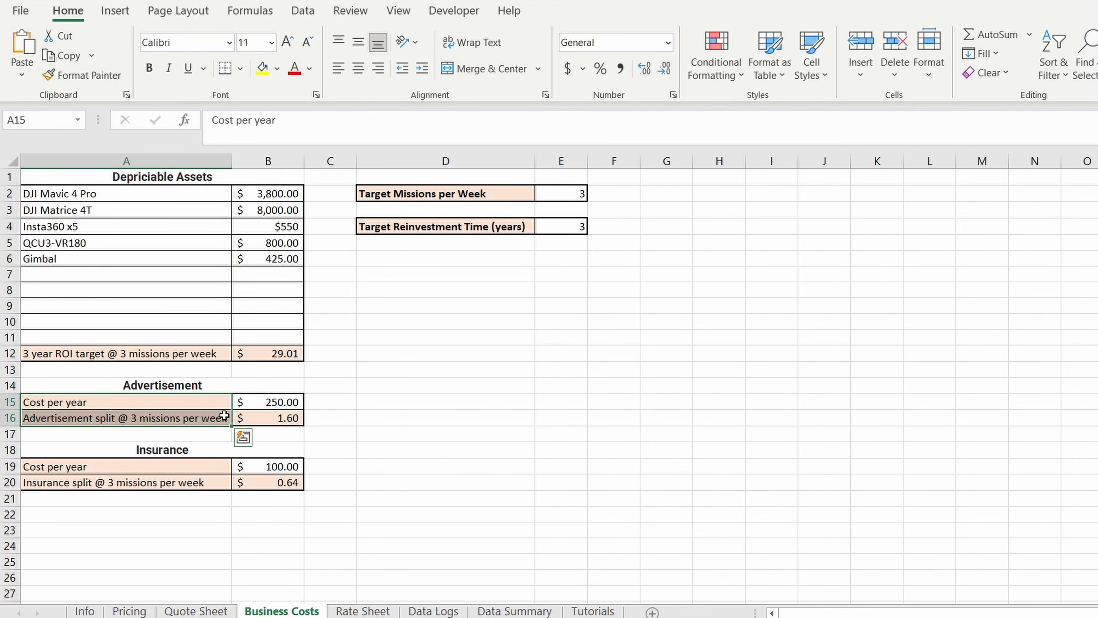
left_click(252, 419)
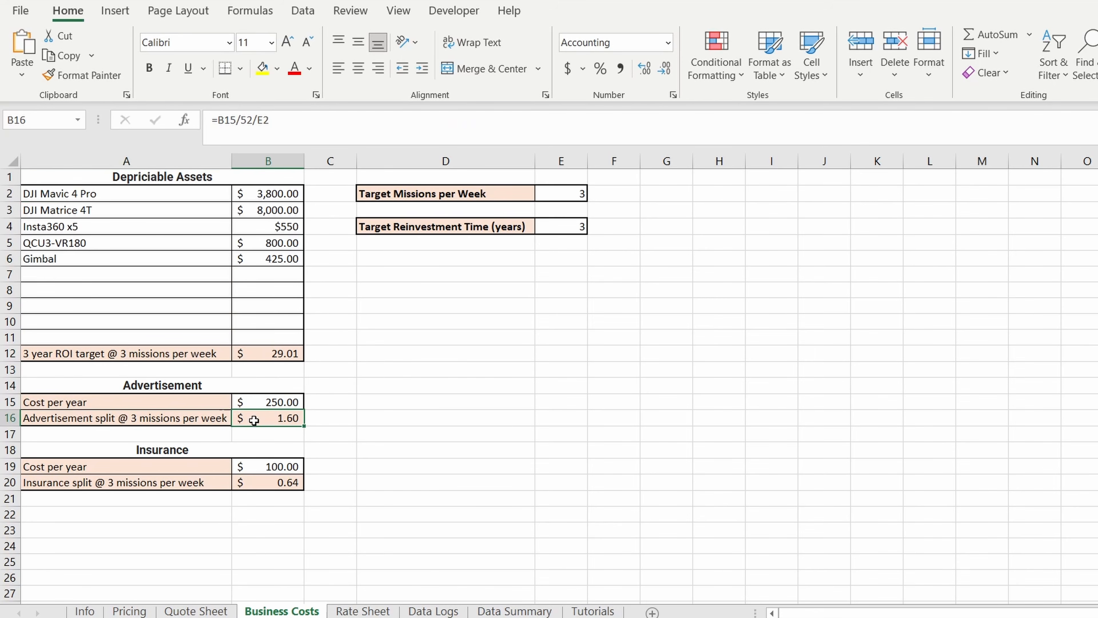
left_click(220, 404)
left_click(264, 420)
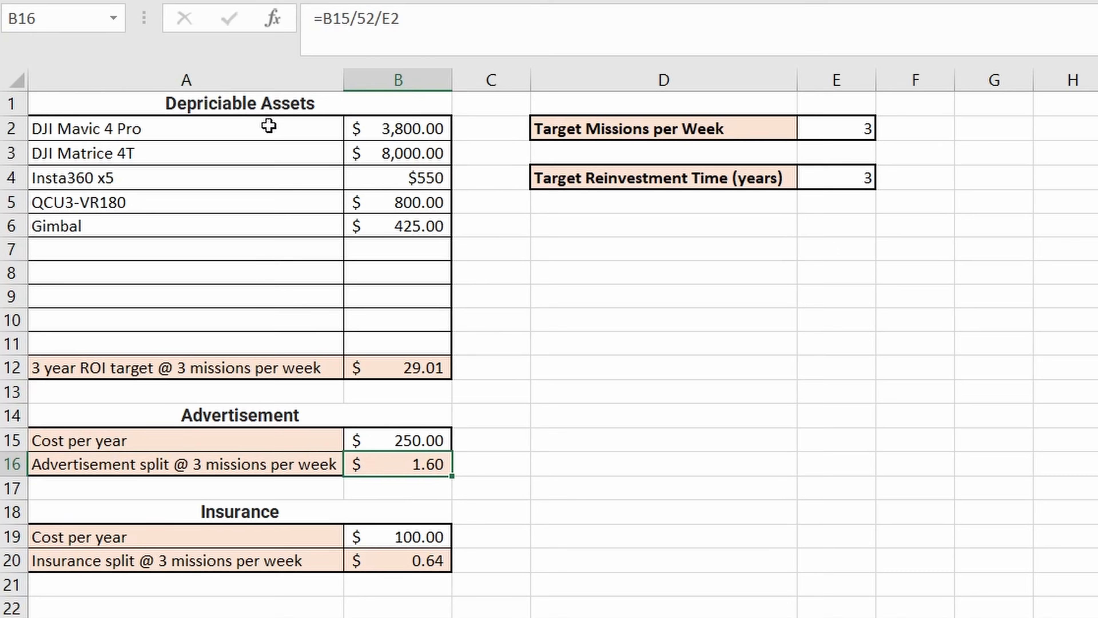
- Examine each depreciable asset and its price, from the DJI Mavic 4 Pro down to the Gimbal, including the spare rows
left_click(269, 125)
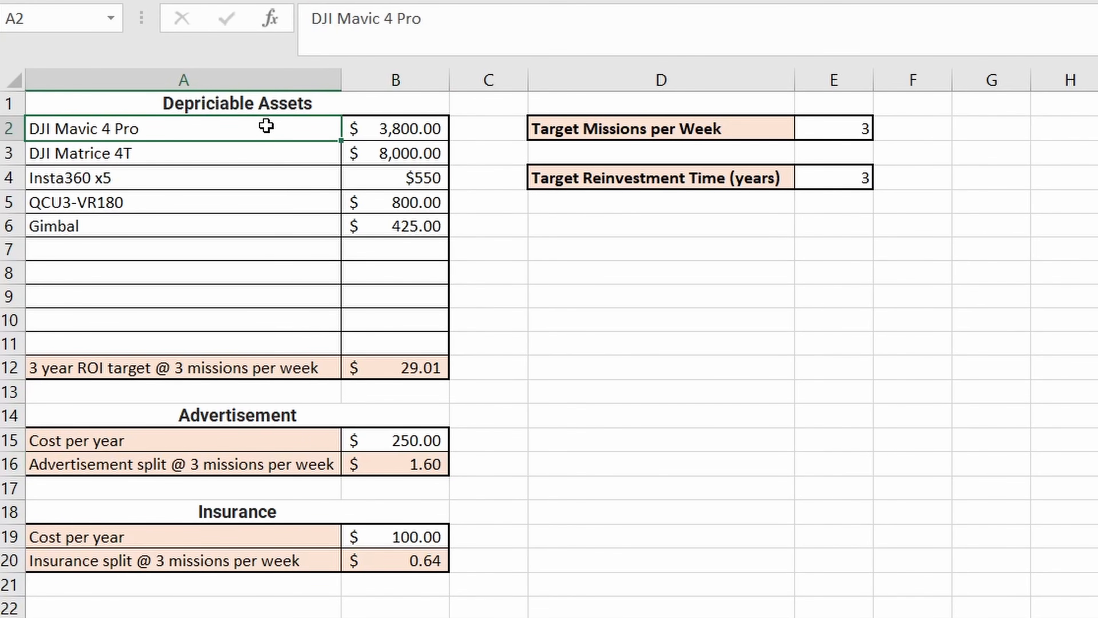
left_click(382, 131)
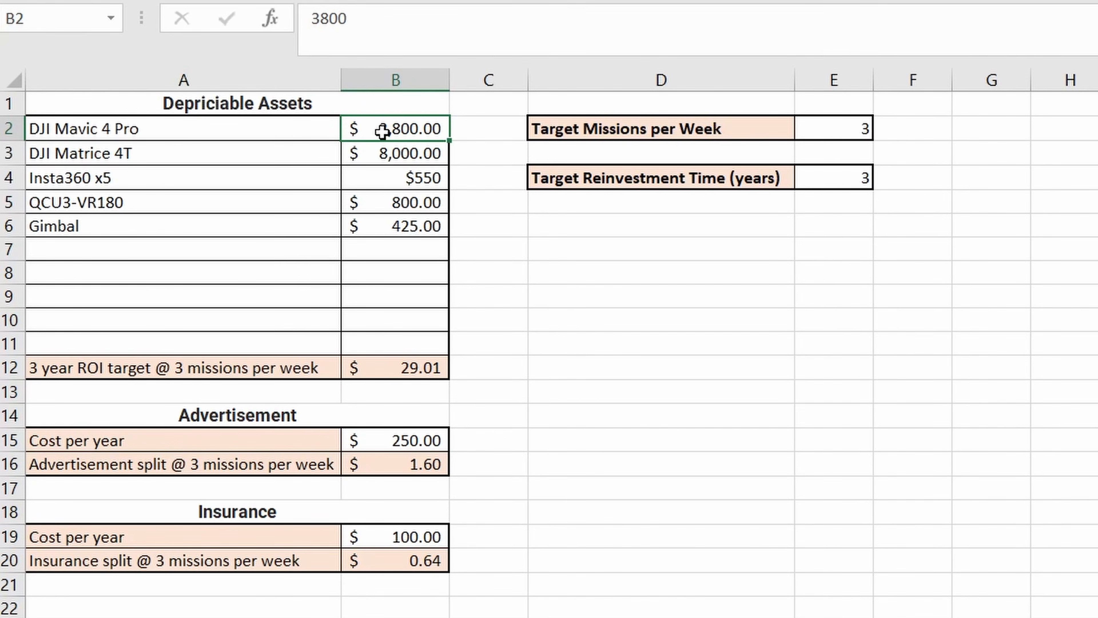
left_click_drag(302, 152, 408, 154)
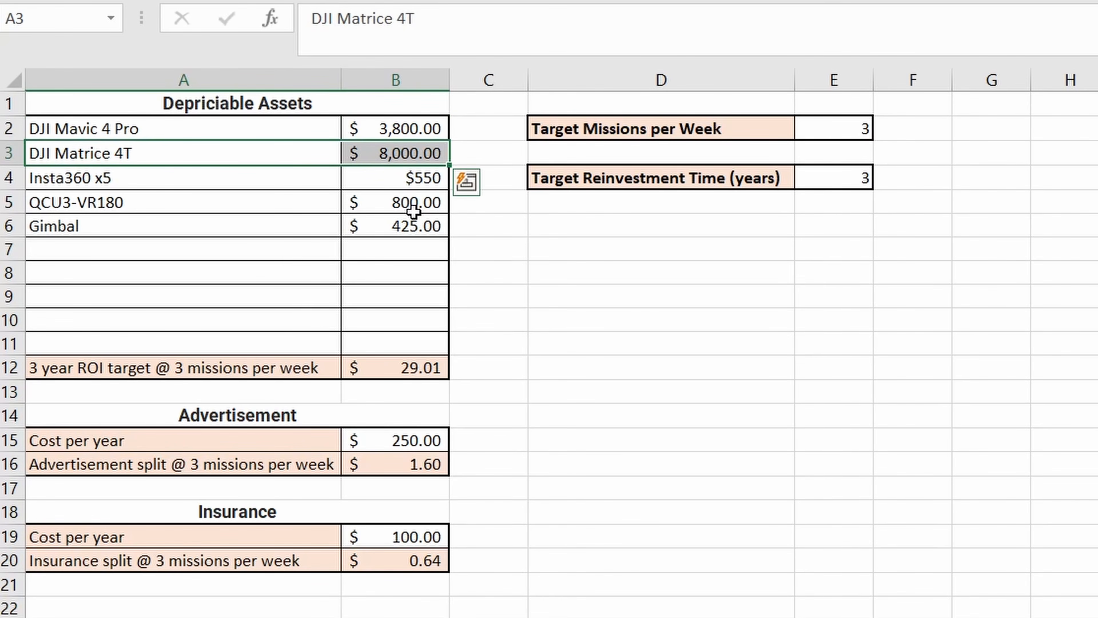
left_click_drag(312, 185, 374, 184)
left_click_drag(313, 208, 368, 228)
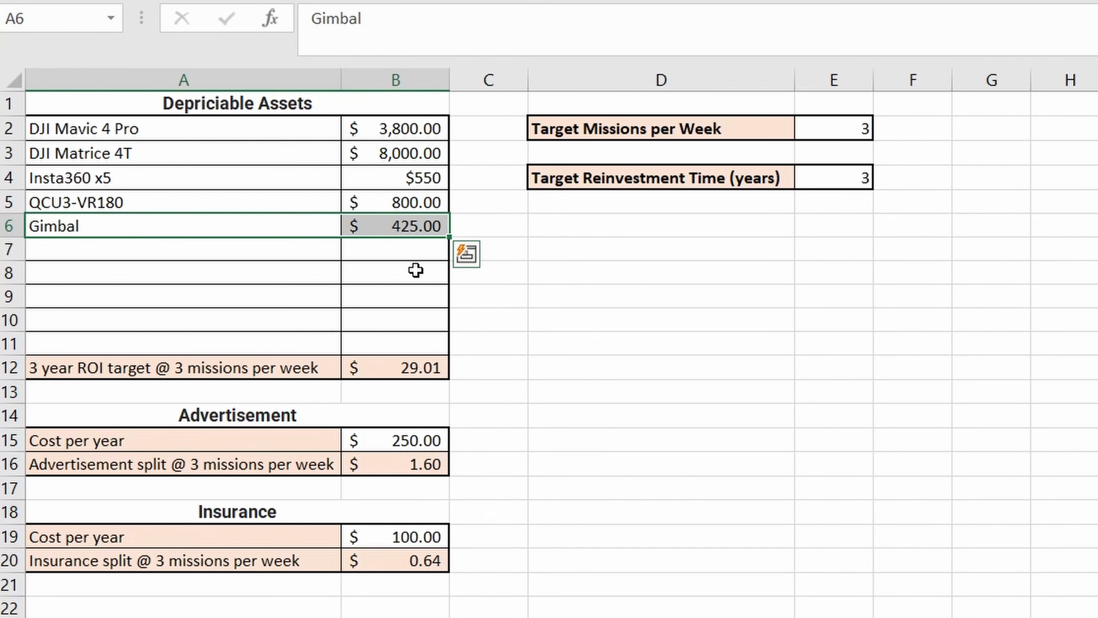
left_click_drag(313, 129, 388, 342)
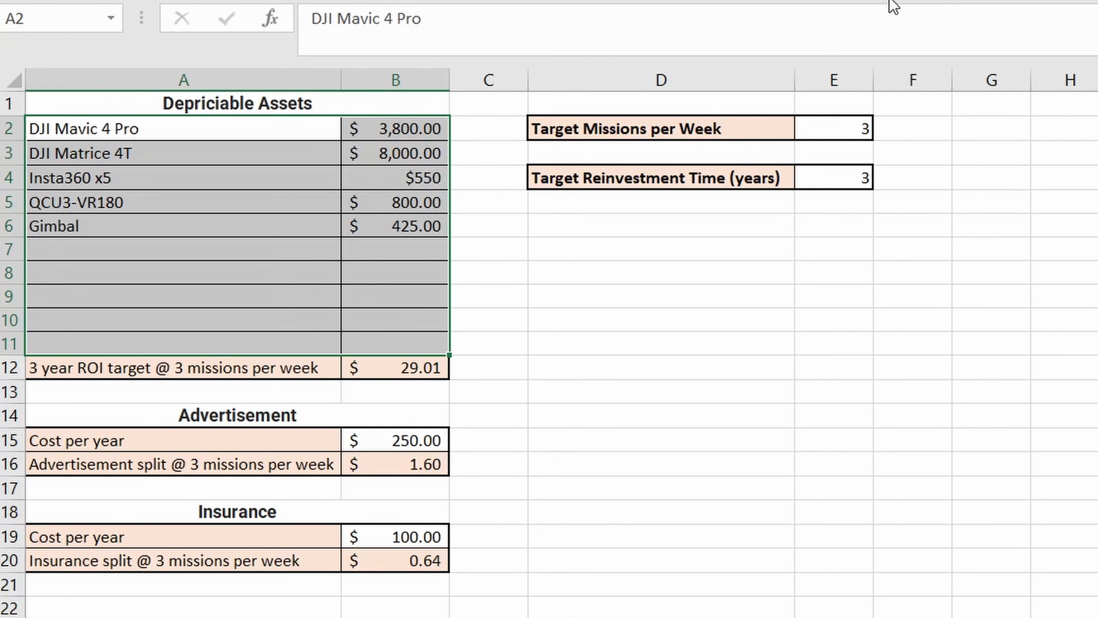
- Set the Target Reinvestment Time to 5 years and check the ROI target row
left_click(734, 193)
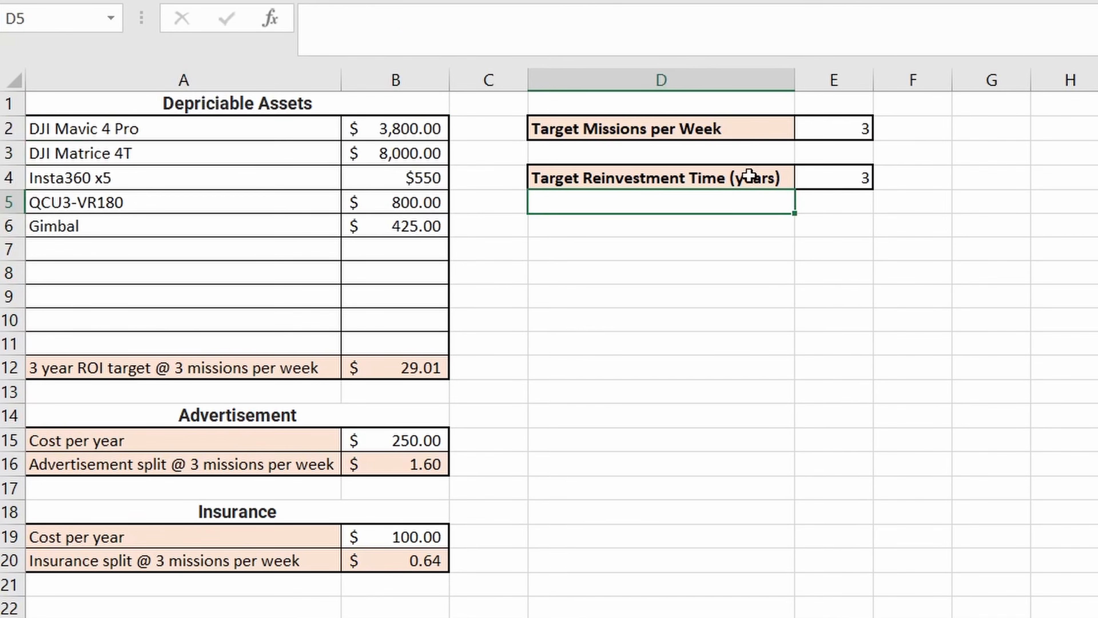
left_click(741, 181)
left_click(812, 177)
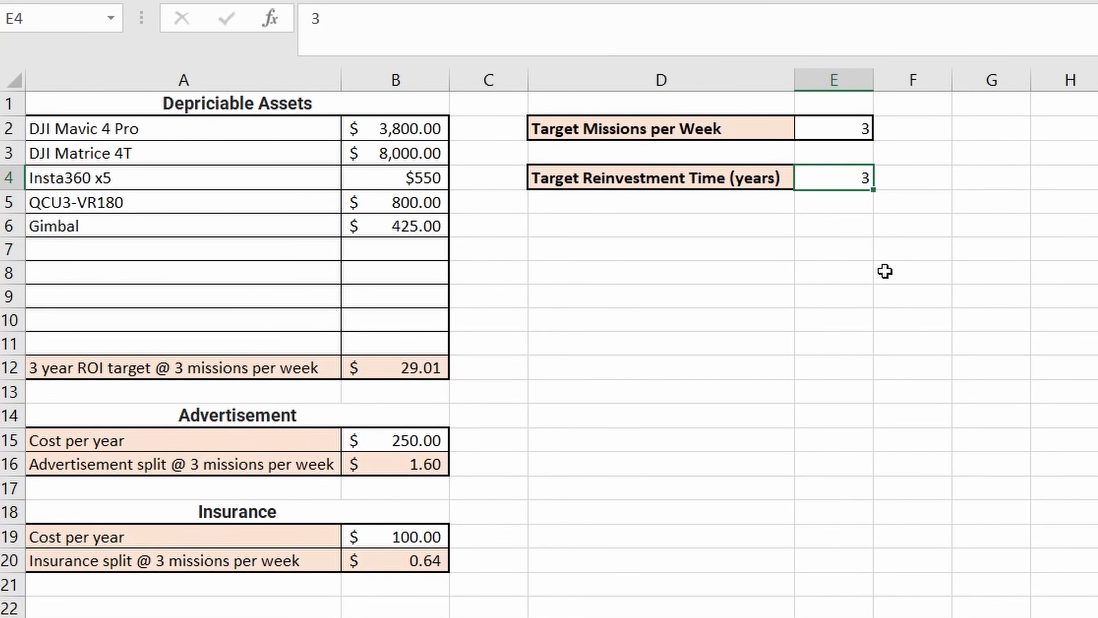
double_click(843, 180)
key("BackSpace")
type("5")
key("Return")
left_click(182, 367)
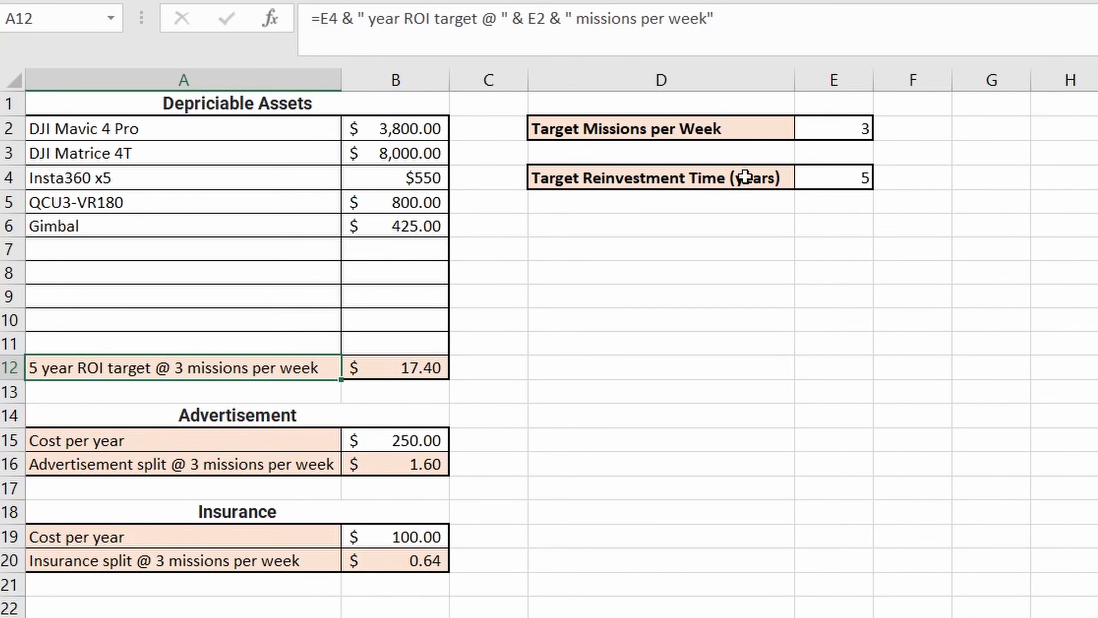
- Set the Target Missions per Week to 5 and check the ROI target against the asset prices
left_click(832, 133)
type("5")
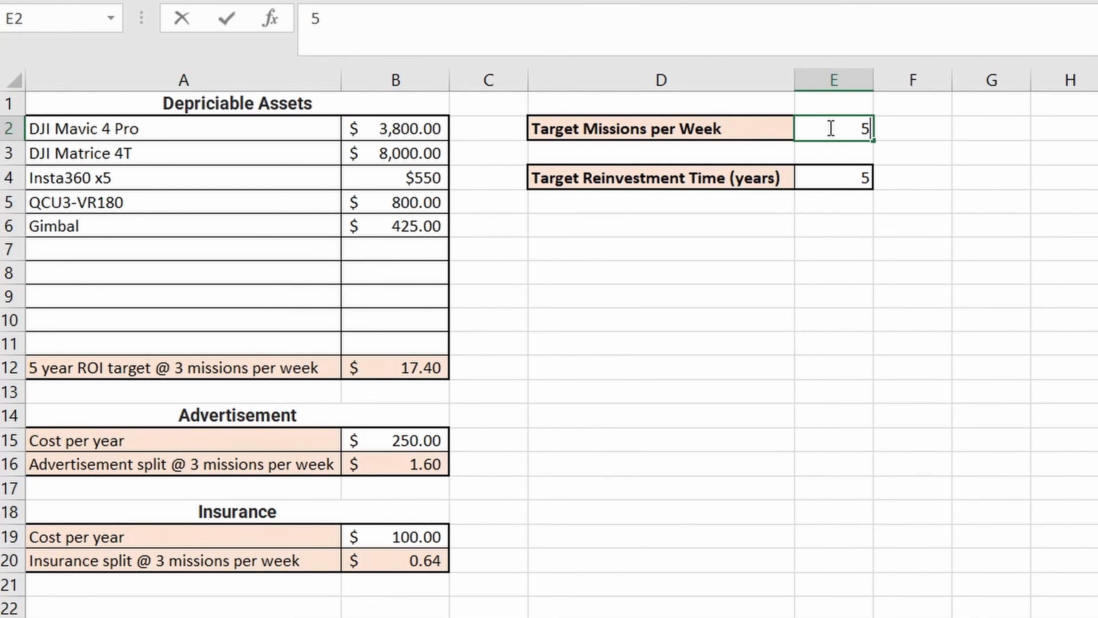
key("Return")
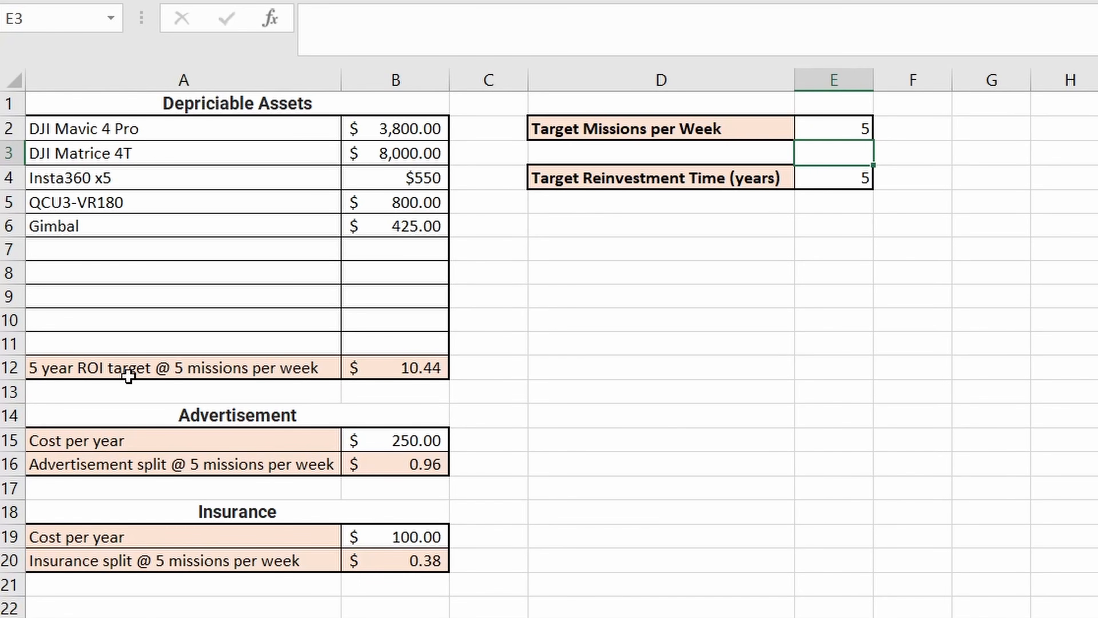
left_click(429, 363)
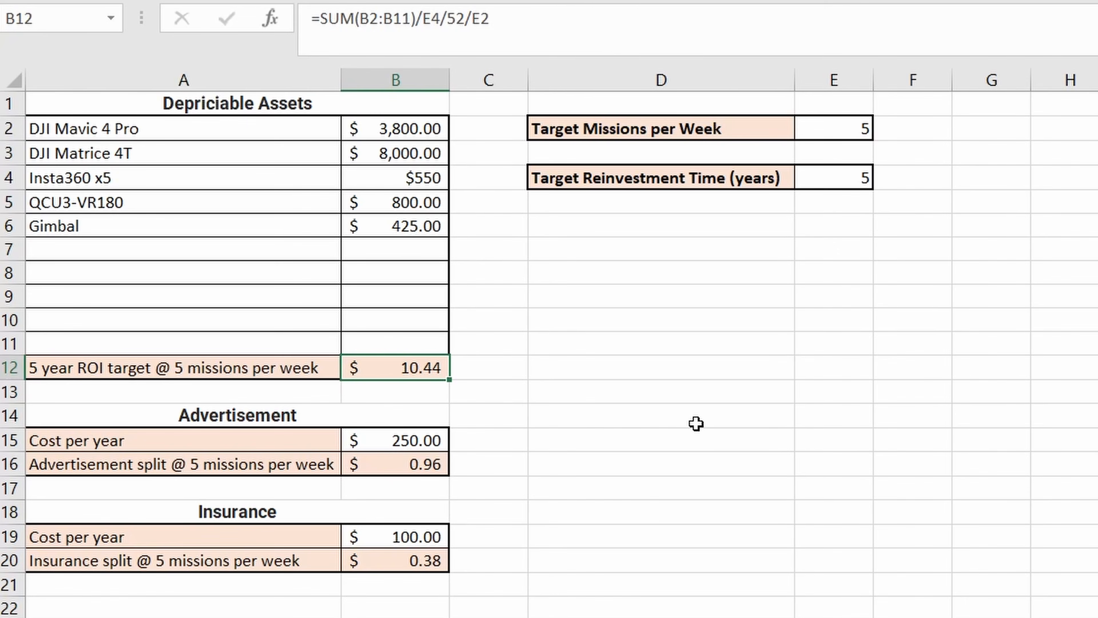
left_click_drag(386, 125, 410, 221)
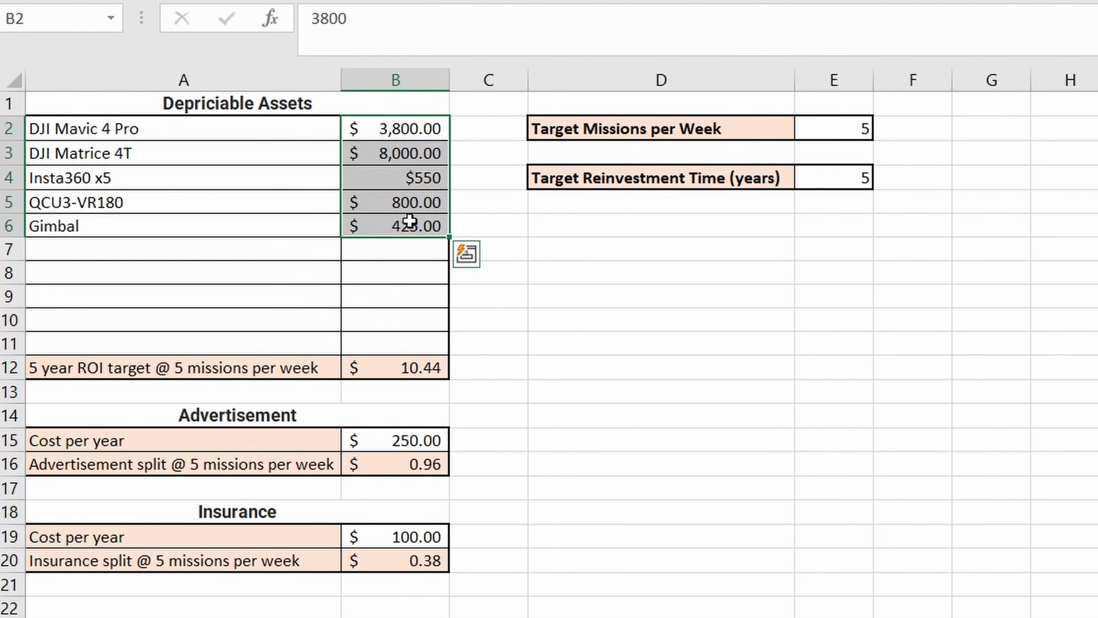
- Check the formula and label of the ROI target row against the depreciable assets and their prices
left_click(412, 365)
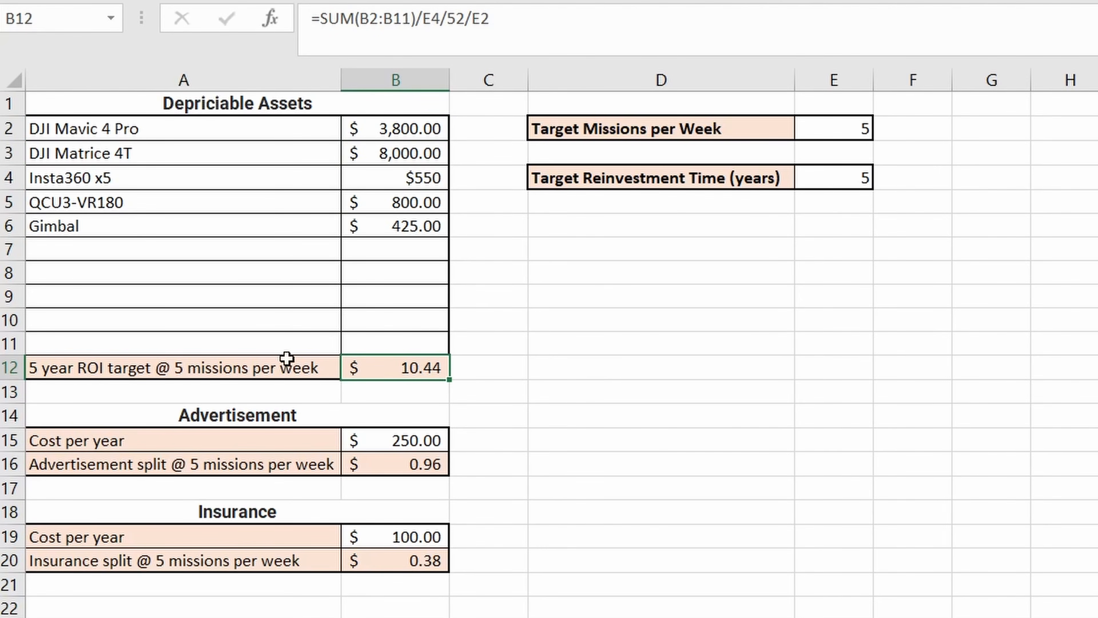
left_click(266, 372)
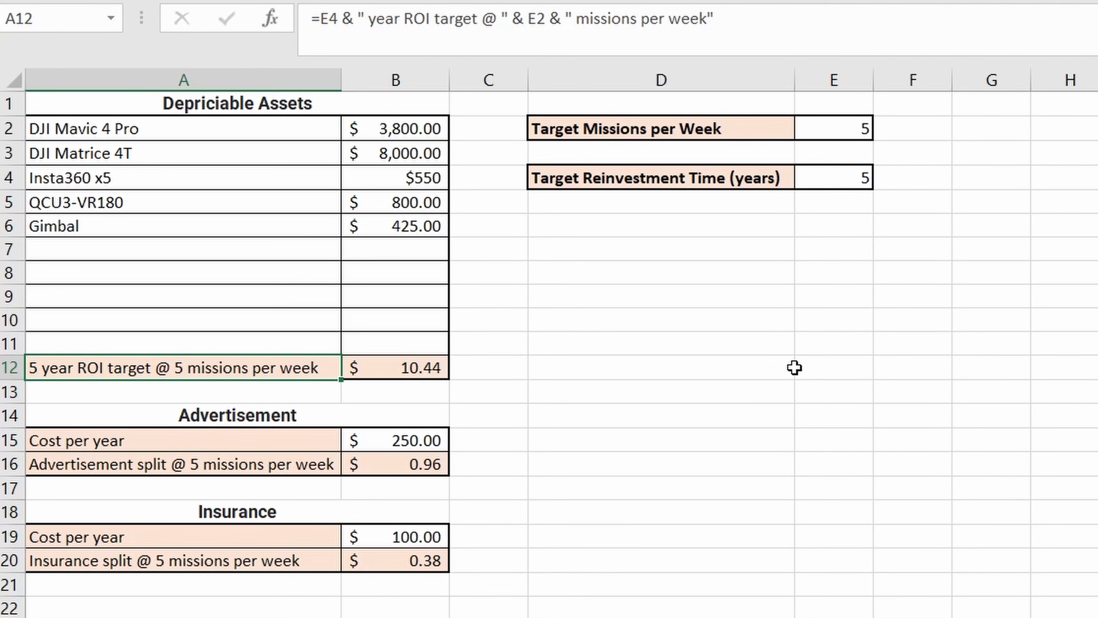
left_click_drag(320, 134, 389, 260)
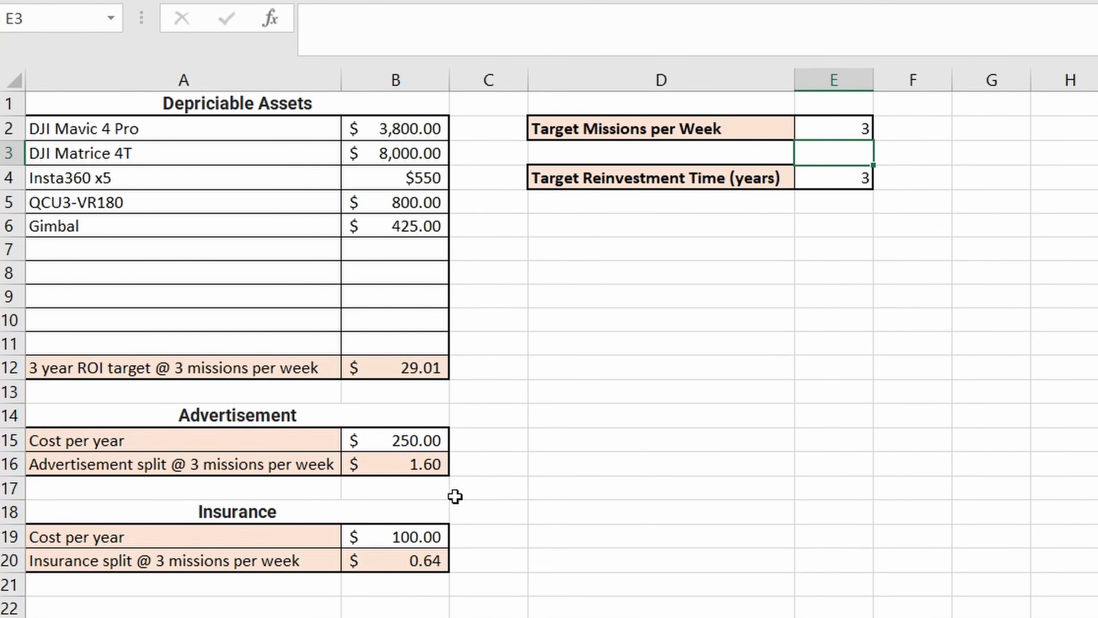
- Review the yearly cost and per-mission split for Advertisement and Insurance, along with the Target Missions per Week they depend on
left_click(399, 443)
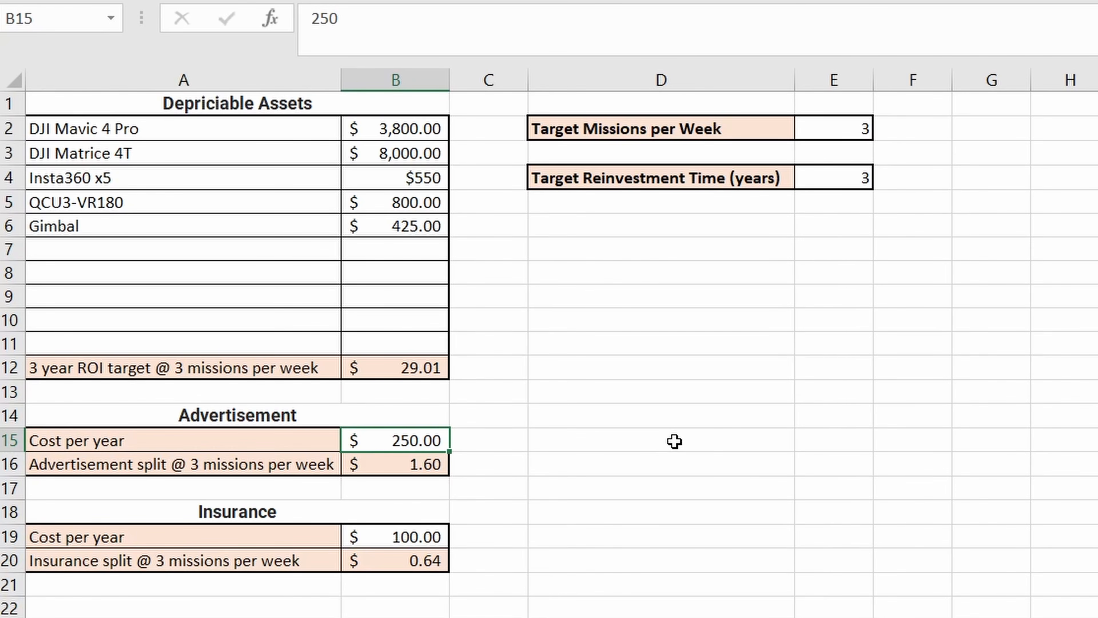
left_click(843, 130)
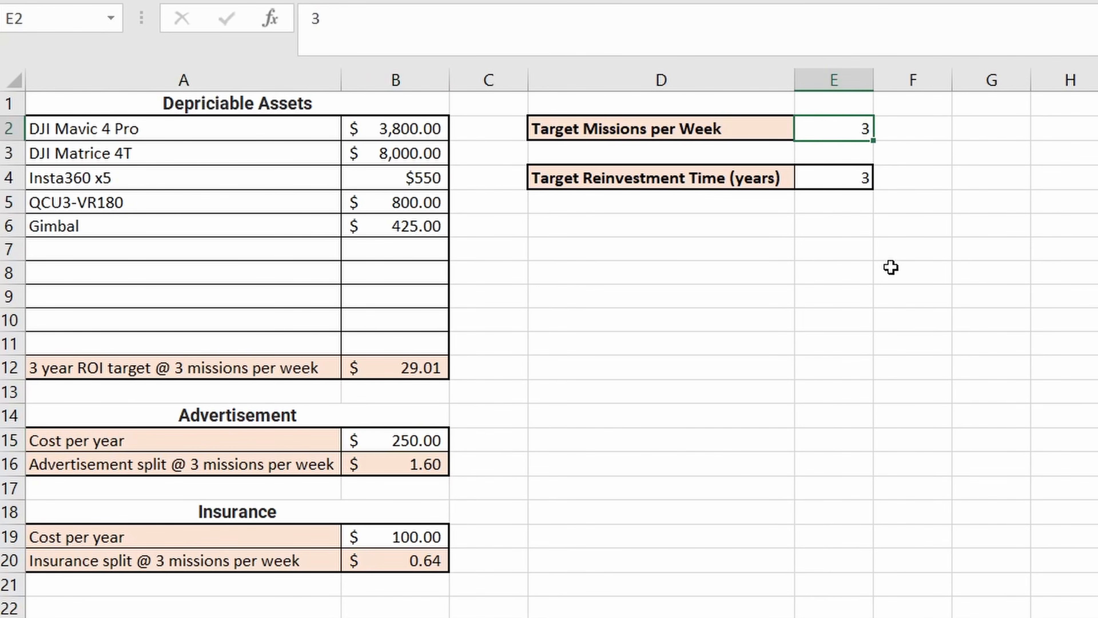
left_click(432, 461)
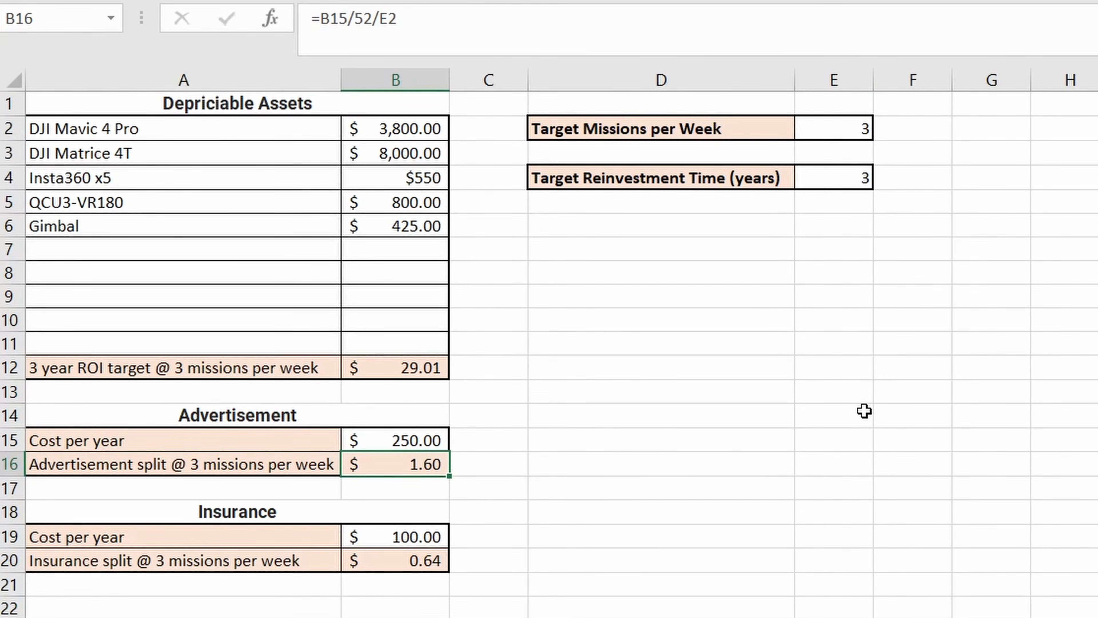
left_click(423, 536)
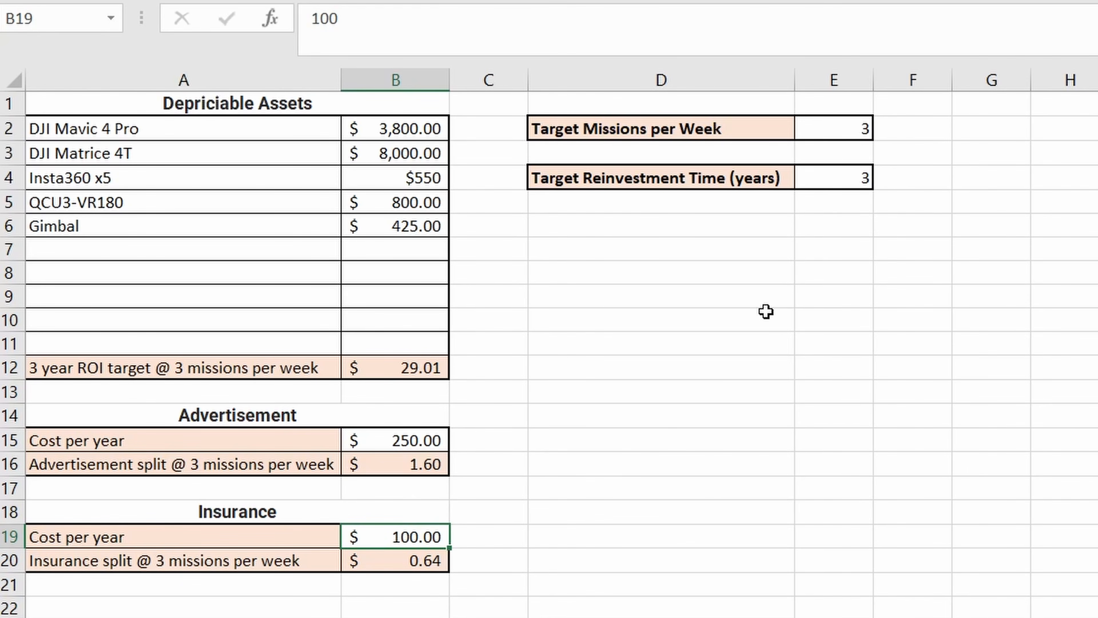
left_click(429, 565)
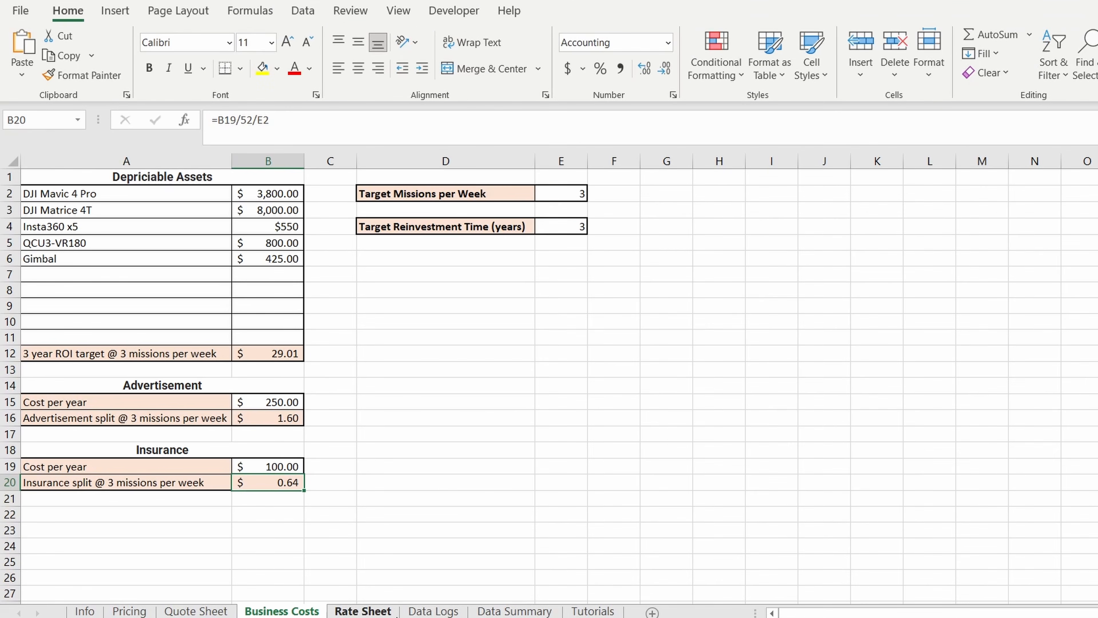
- Look over the depreciable assets and the Target Missions per Week on the Business Costs sheet again
left_click(396, 613)
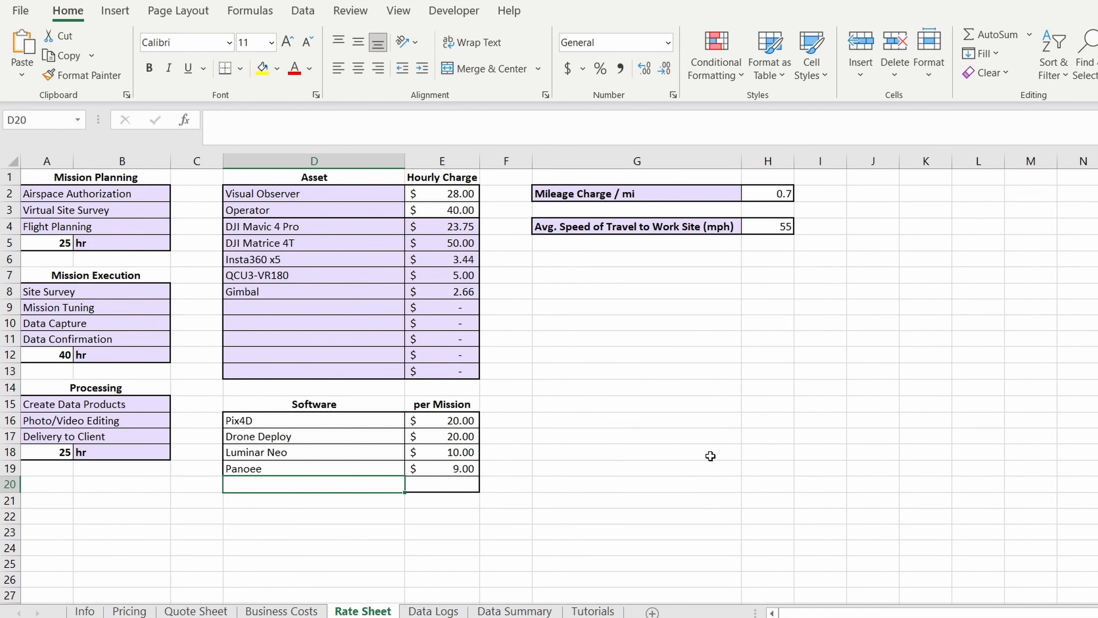
left_click(282, 611)
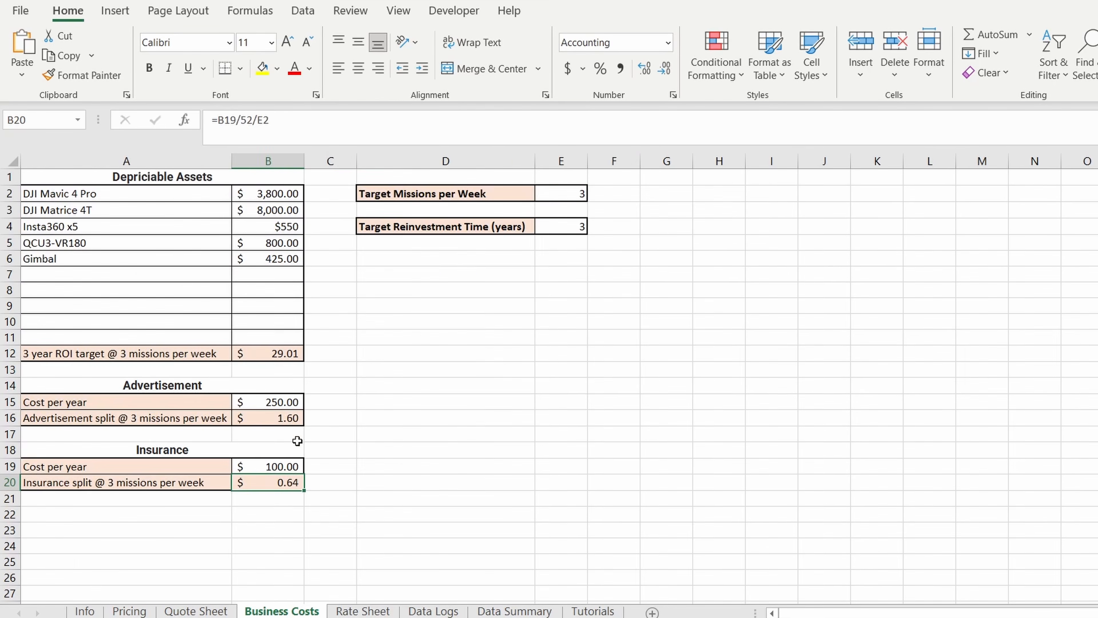
left_click_drag(188, 194, 286, 260)
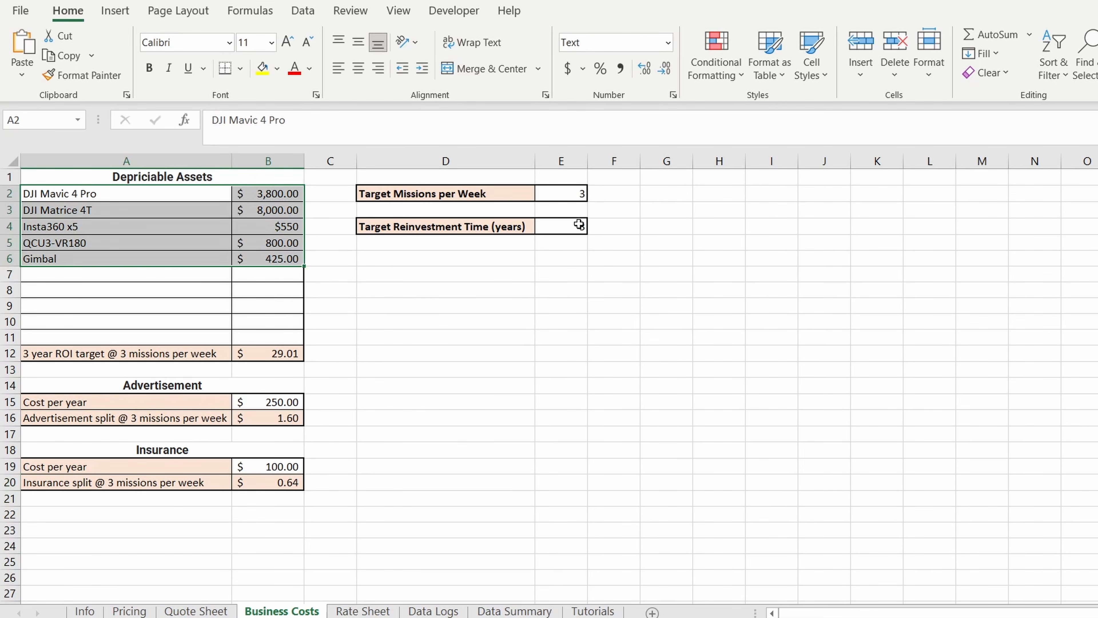
left_click(578, 192)
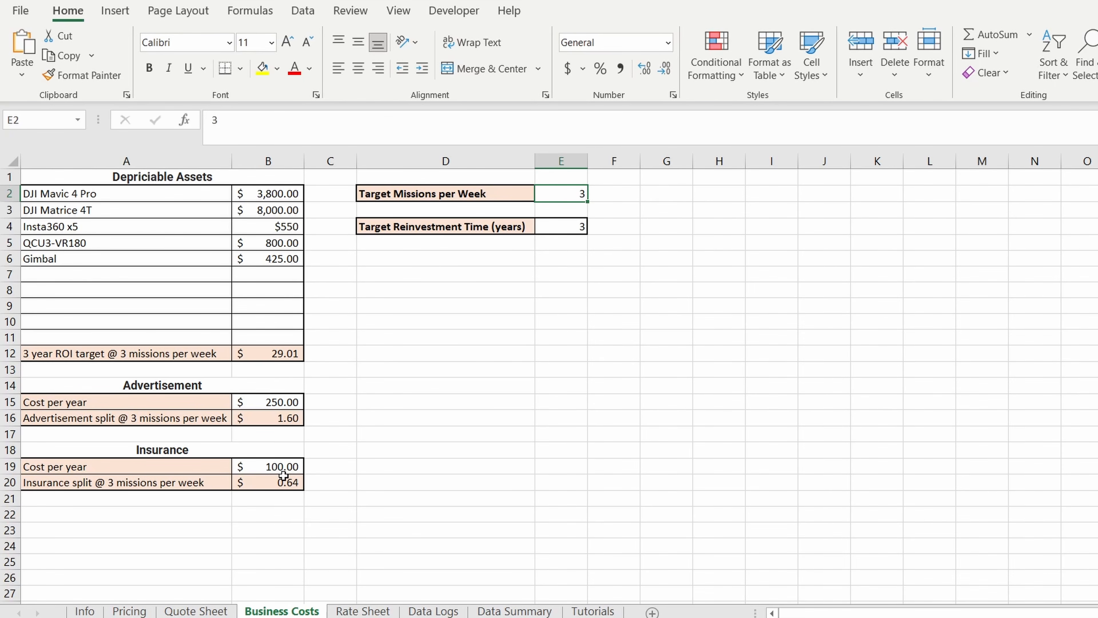
- Set the Visual Observer's hourly charge to 25 on the Rate Sheet
left_click(362, 611)
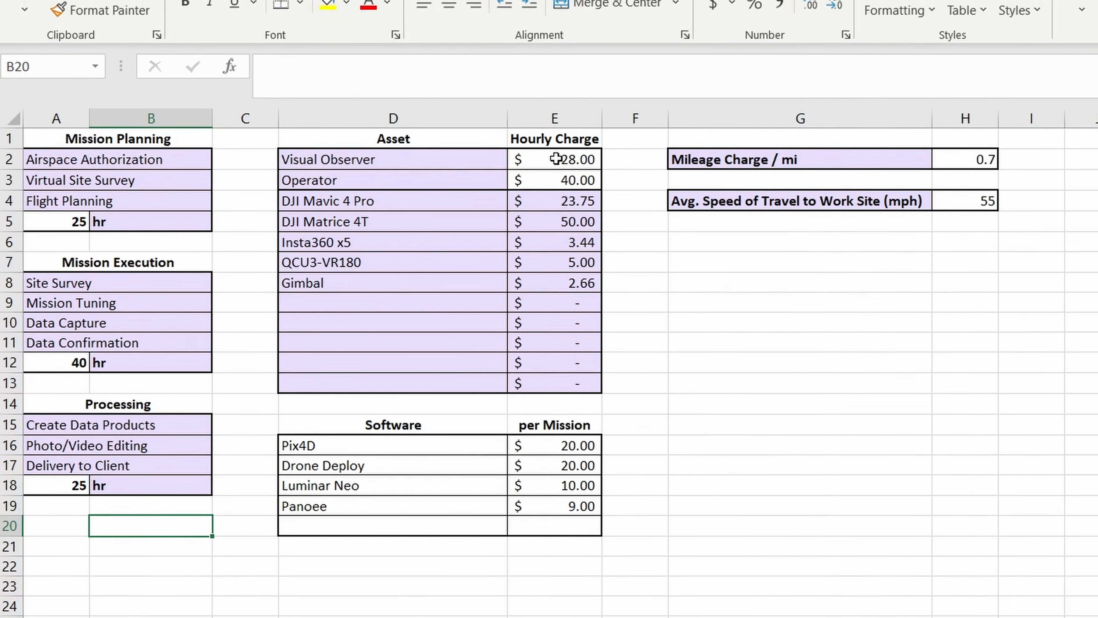
left_click(446, 194)
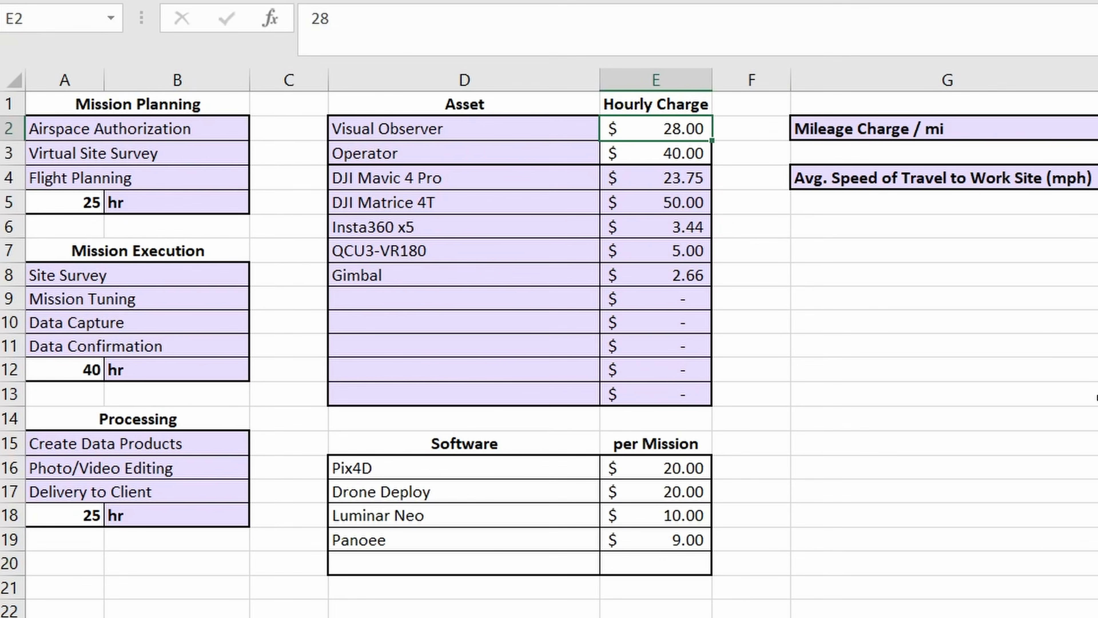
type("25")
key("Return")
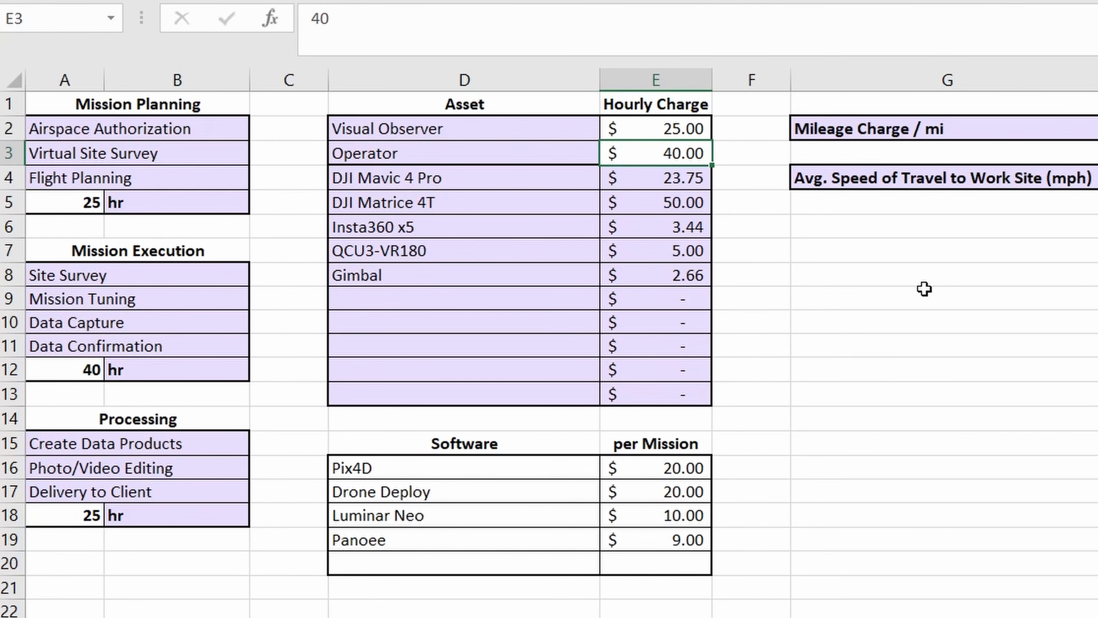
- Examine the Mission Planning tasks, from Airspace Authorization to Flight Planning, and their hourly rate
left_click(83, 130)
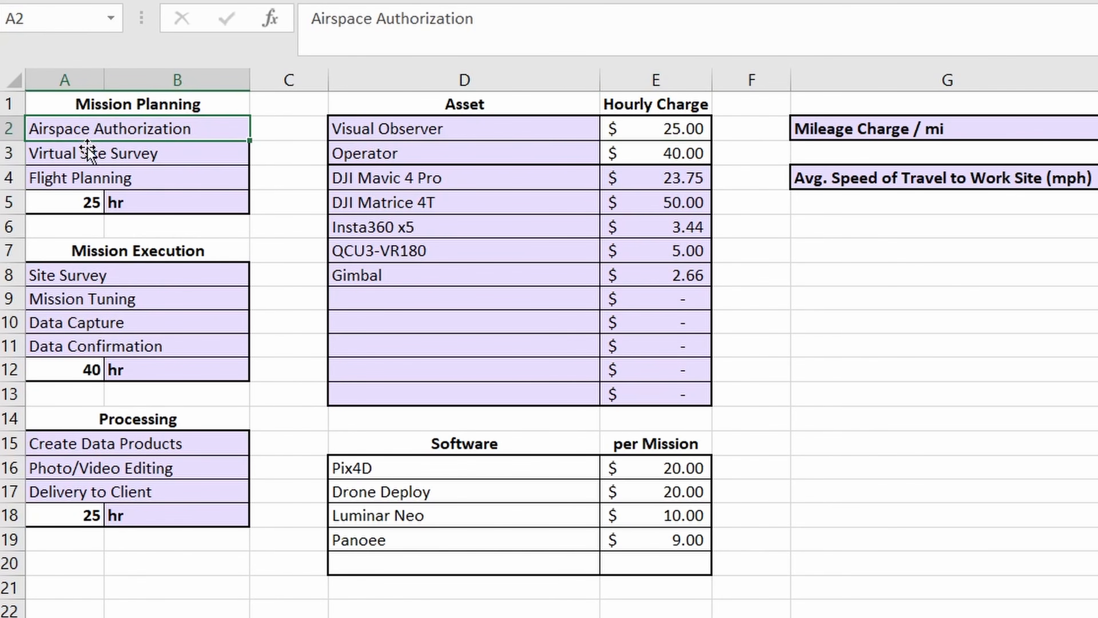
left_click(127, 160)
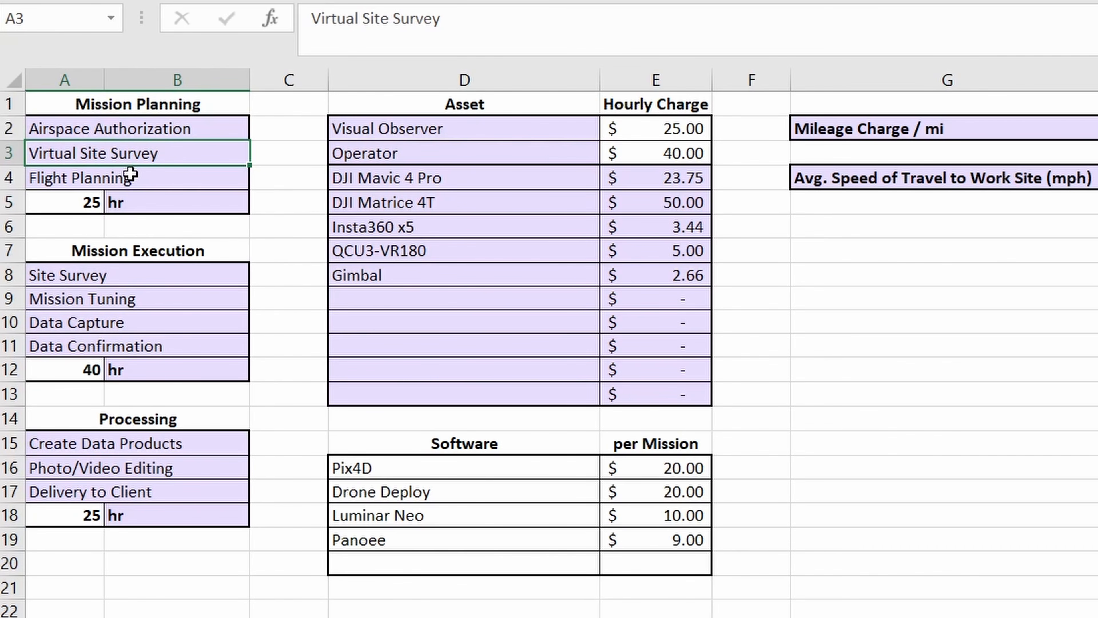
left_click(140, 184)
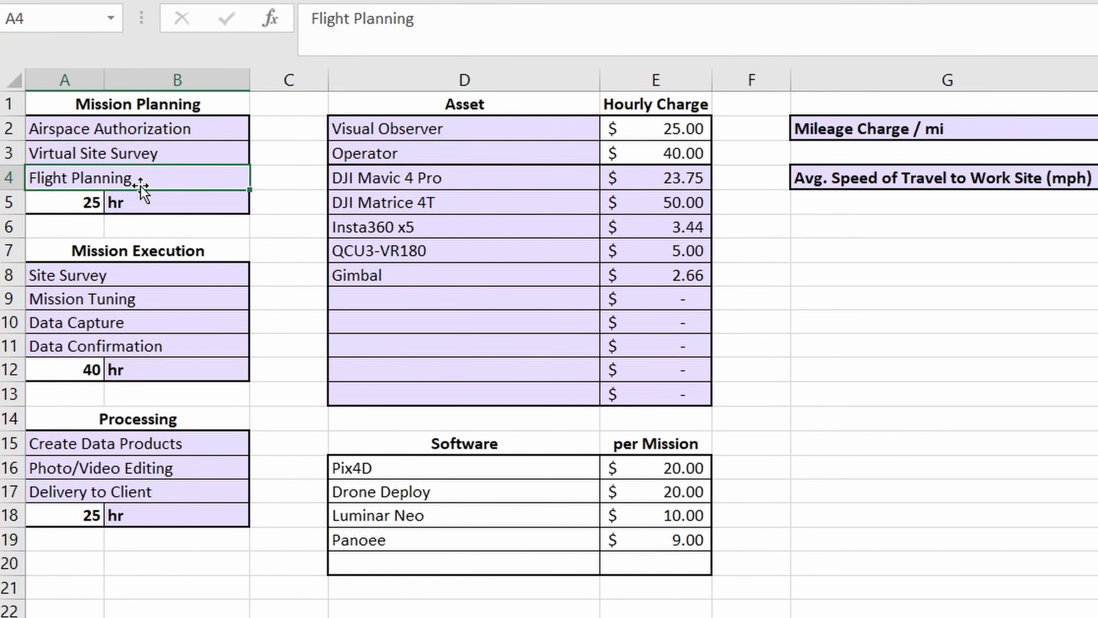
left_click(93, 202)
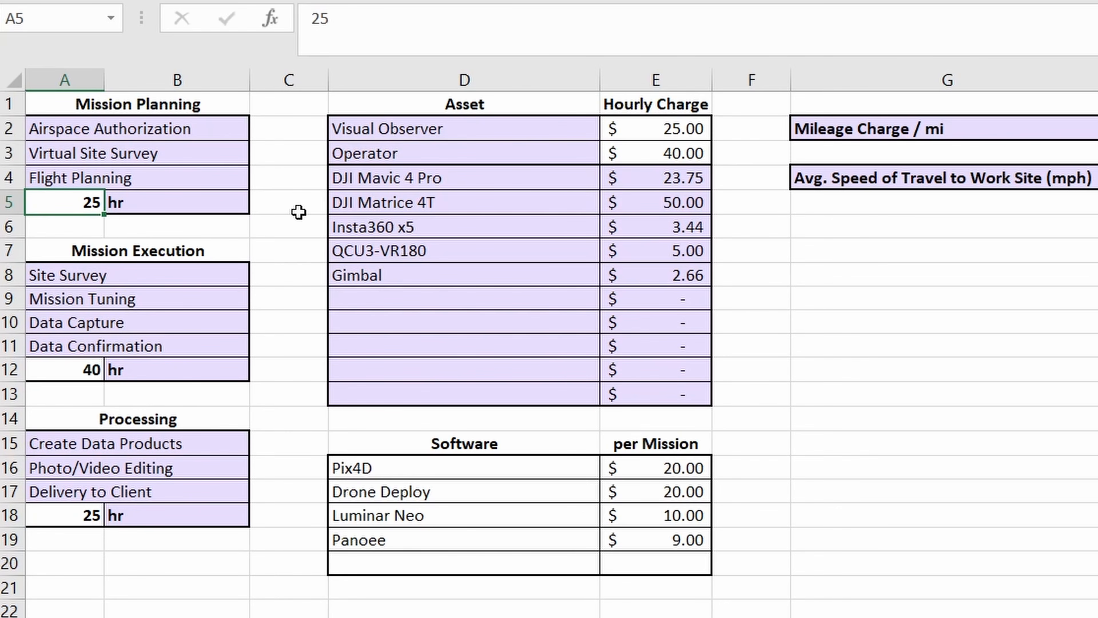
- Examine the Mission Execution tasks, from Site Survey to Data Confirmation, and the Processing tasks, with the hourly rate of each group
left_click(203, 251)
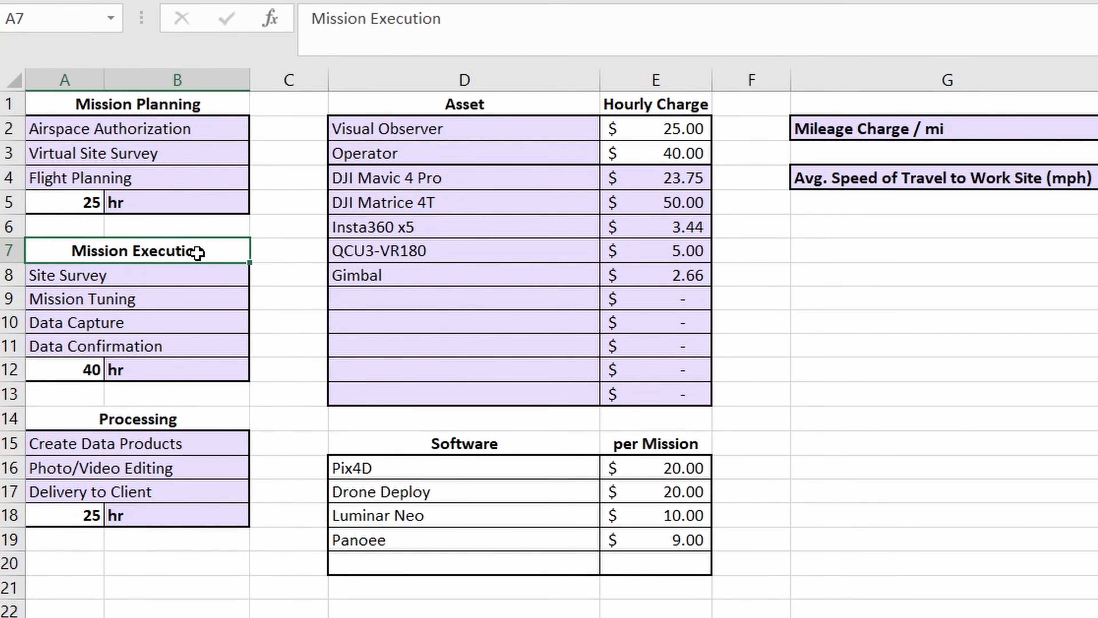
left_click(168, 273)
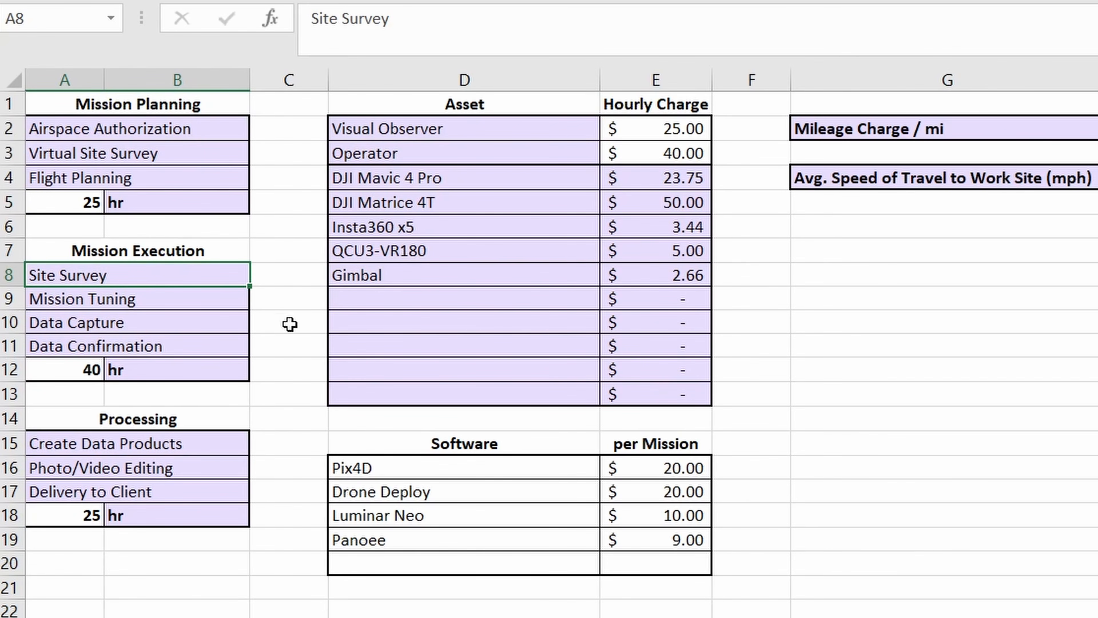
left_click(216, 304)
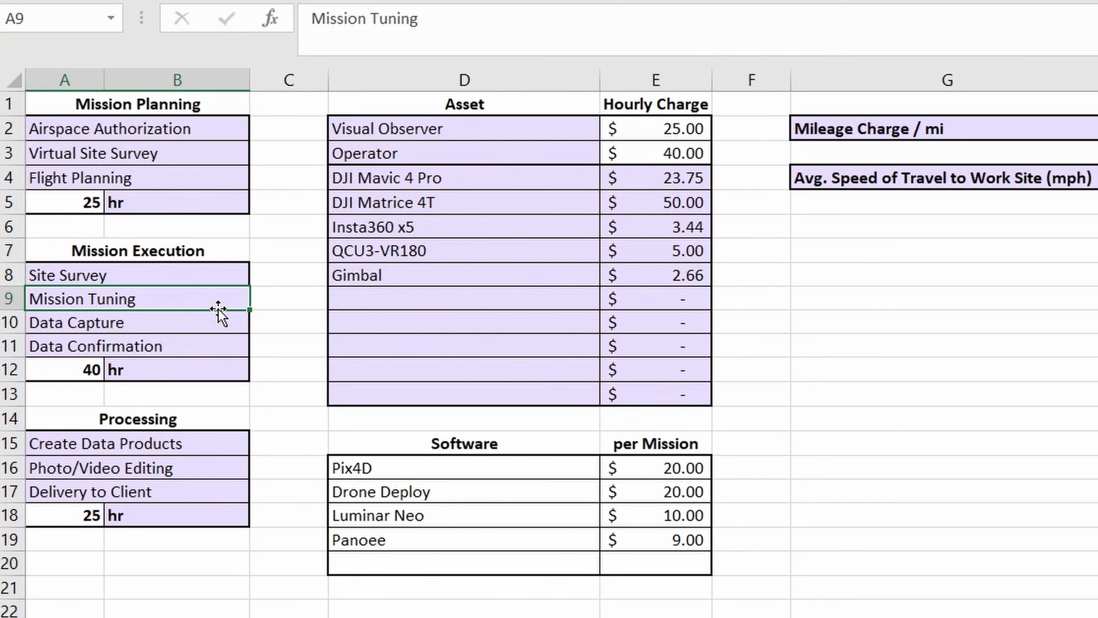
left_click(212, 323)
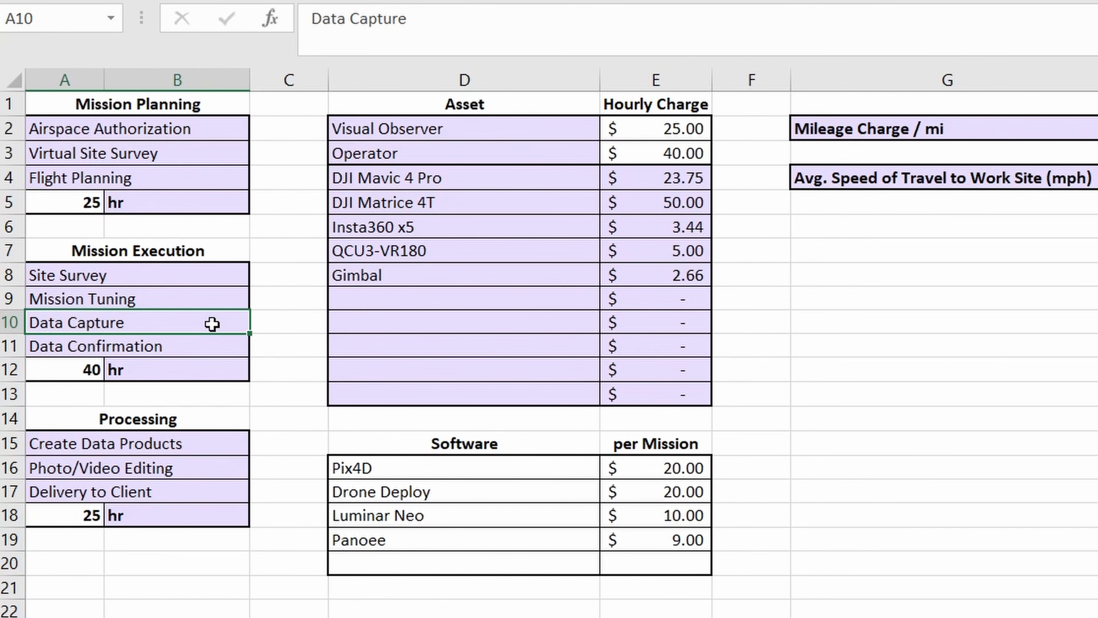
left_click(215, 346)
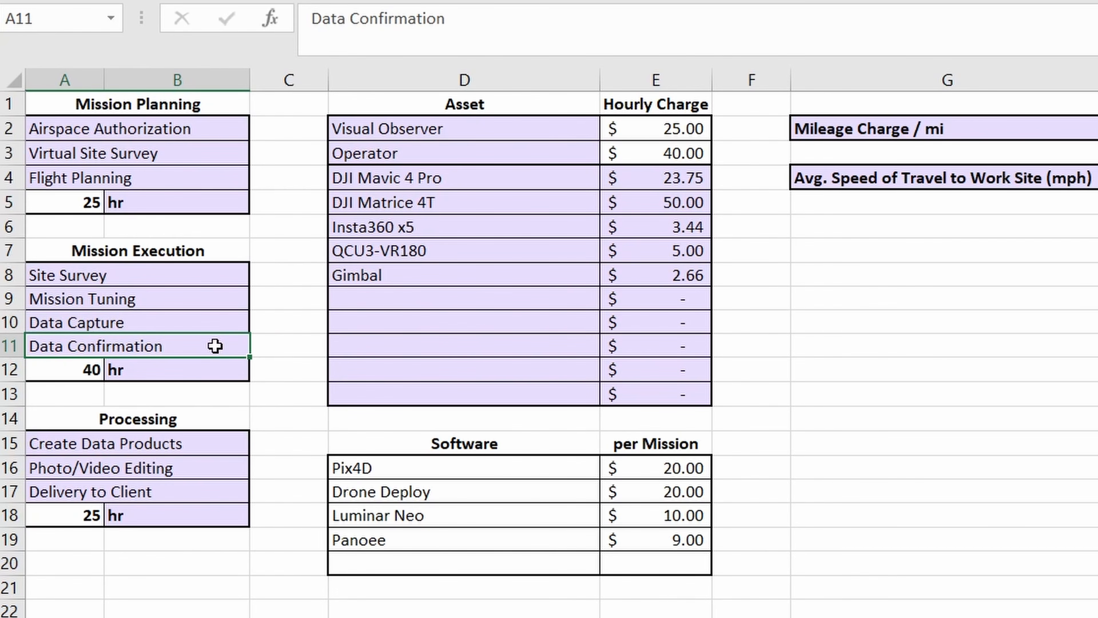
left_click(92, 370)
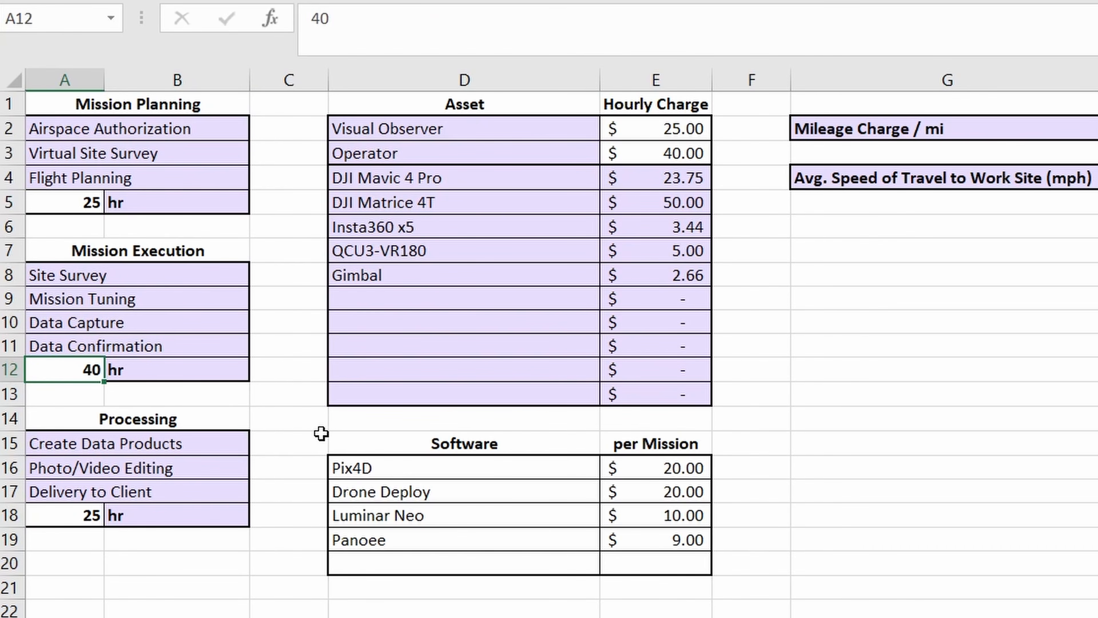
left_click(210, 443)
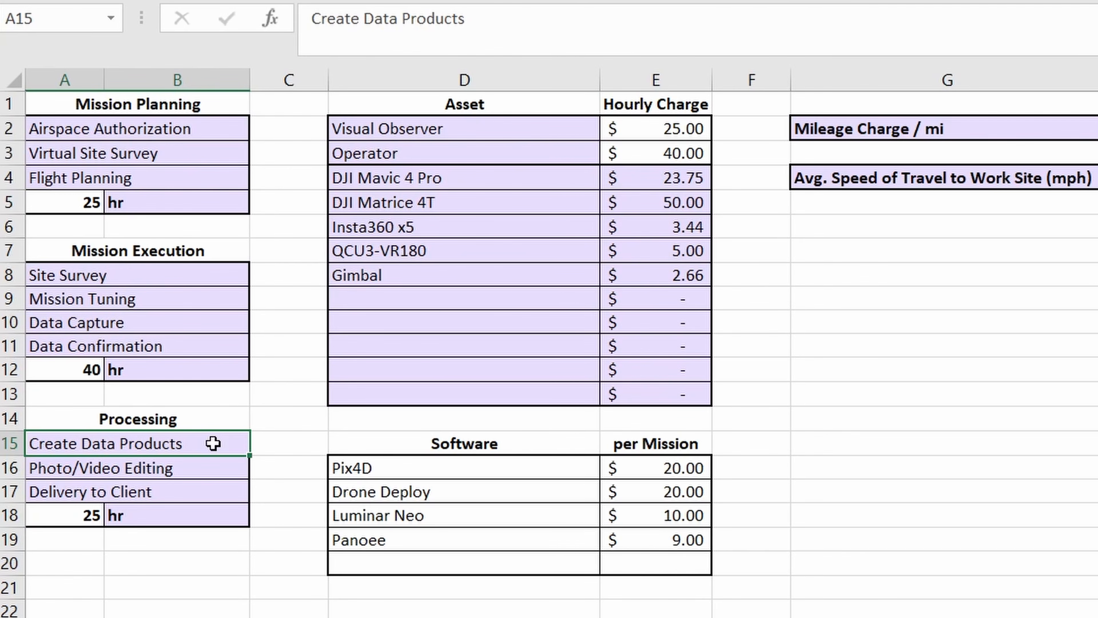
left_click(93, 515)
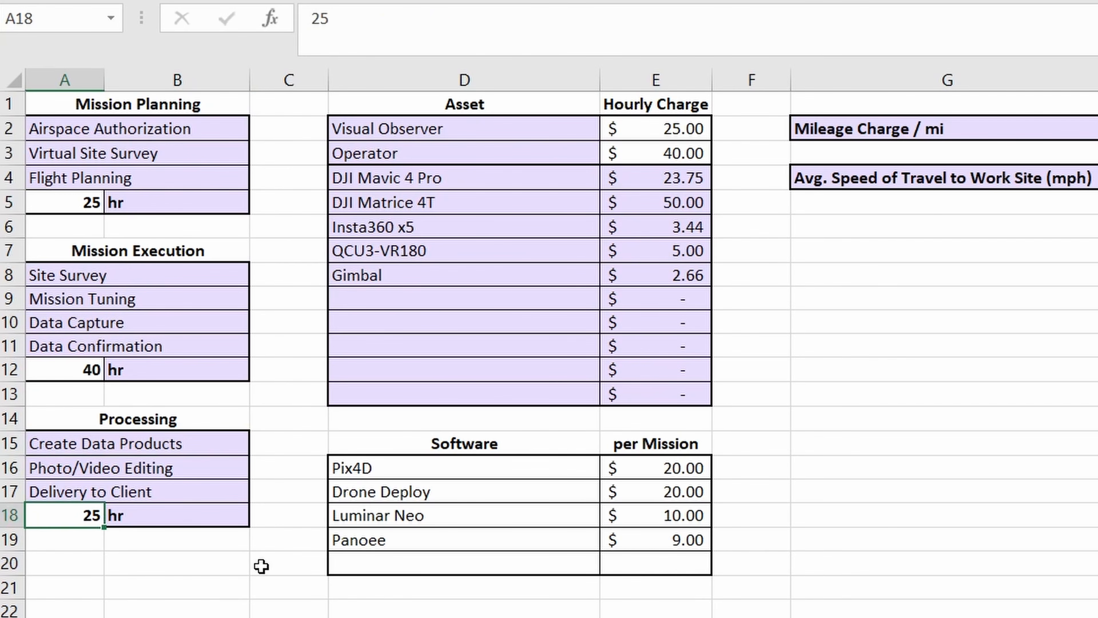
- Examine the hourly charges of the Visual Observer, the Operator and each asset from the DJI Mavic 4 Pro to the Gimbal, including their formulas
left_click(674, 129)
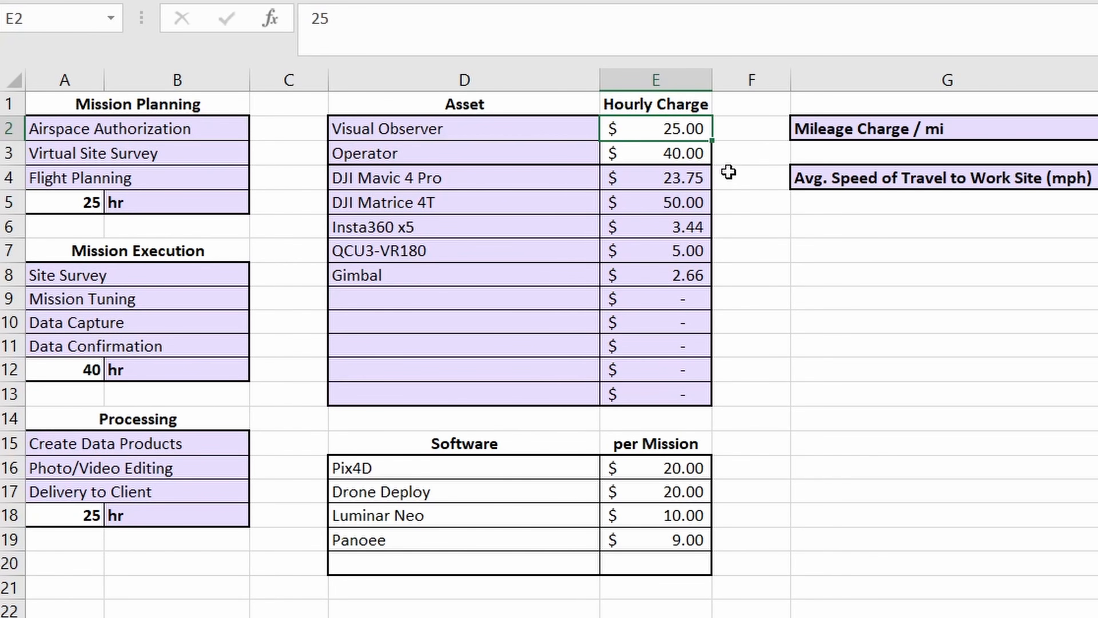
left_click(691, 152)
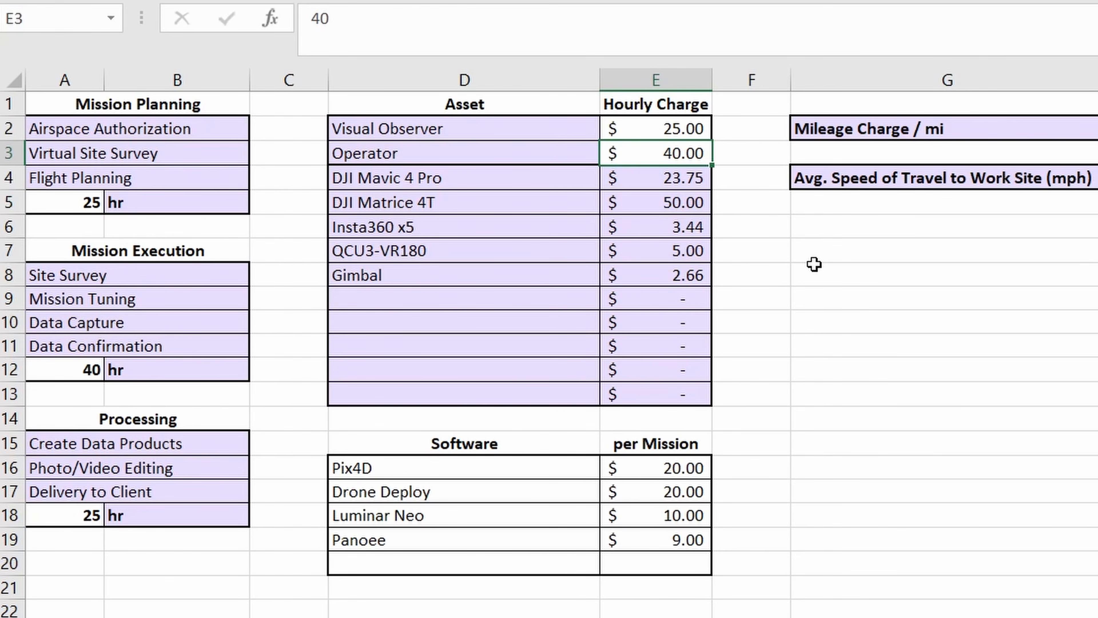
left_click_drag(570, 179, 558, 281)
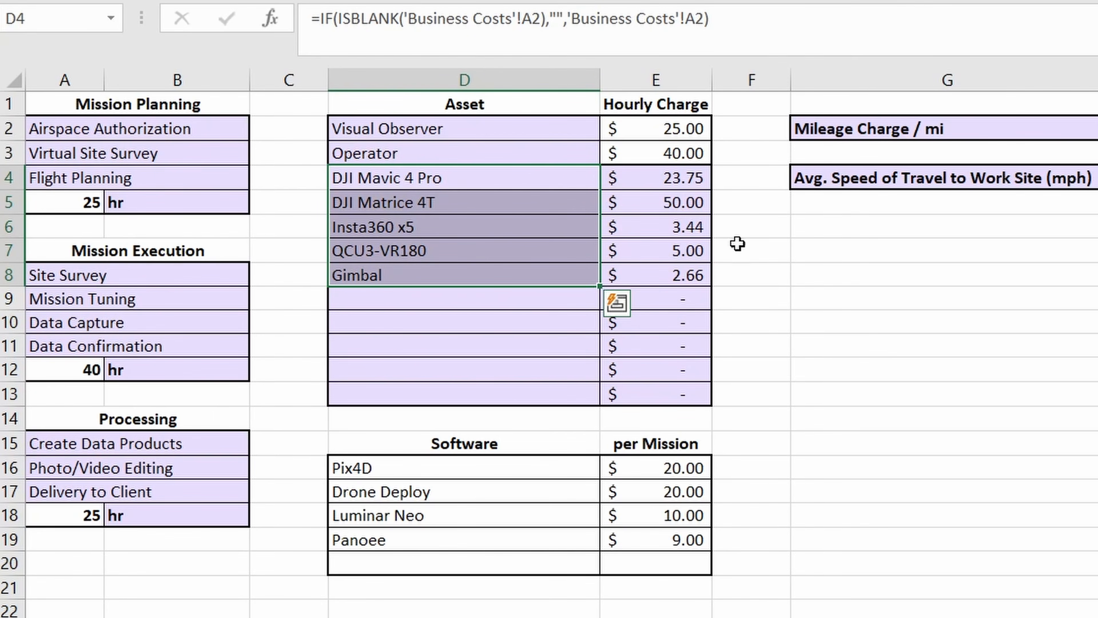
left_click(683, 183)
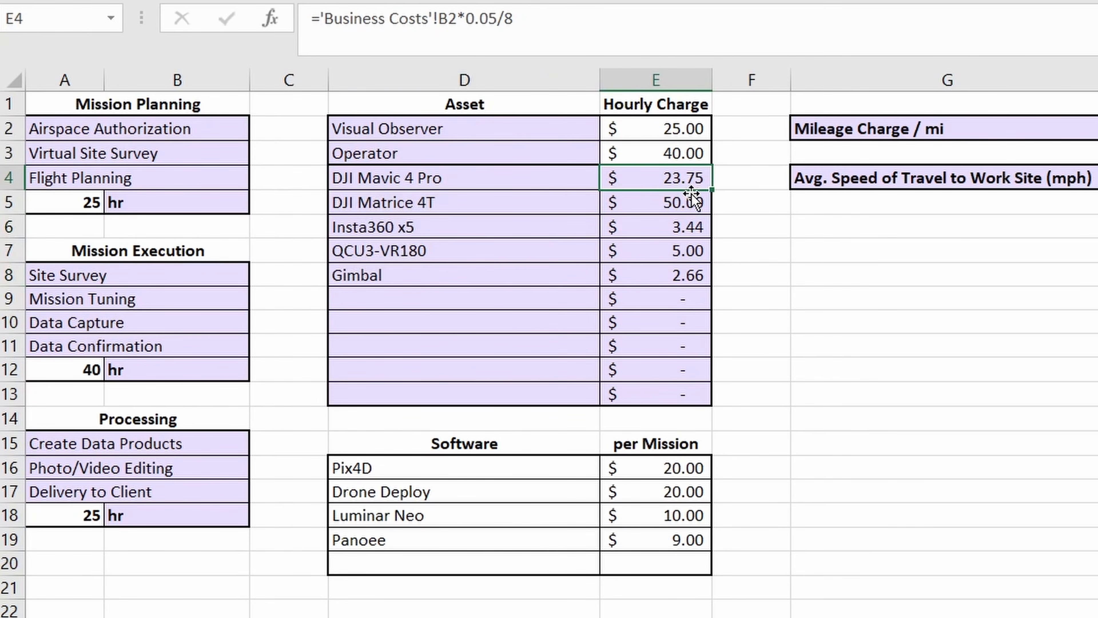
left_click(691, 204)
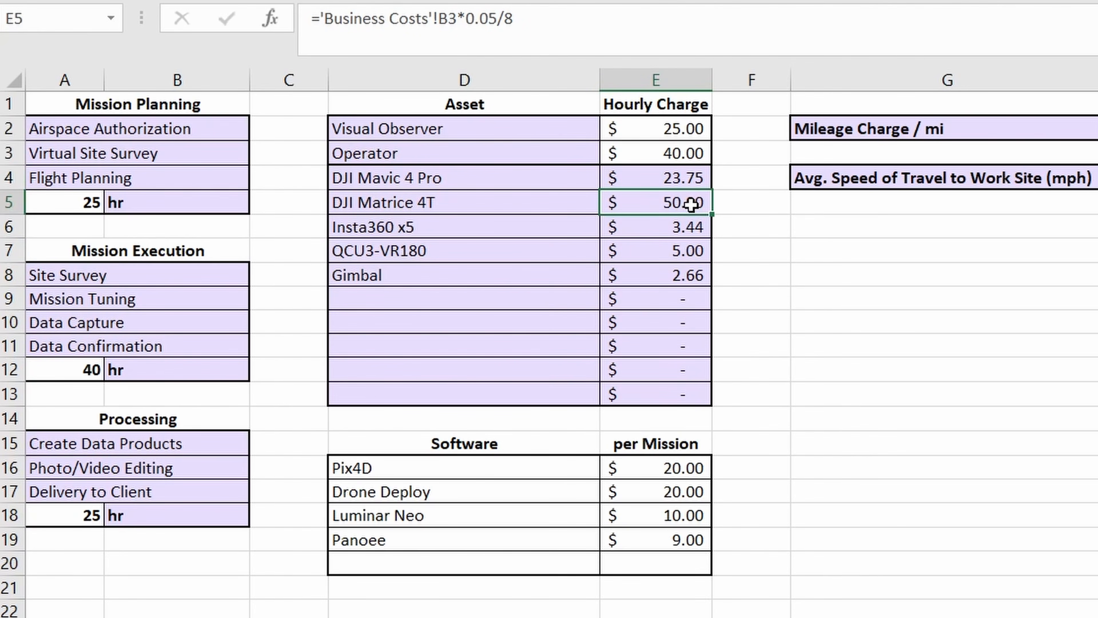
left_click(698, 227)
left_click(694, 251)
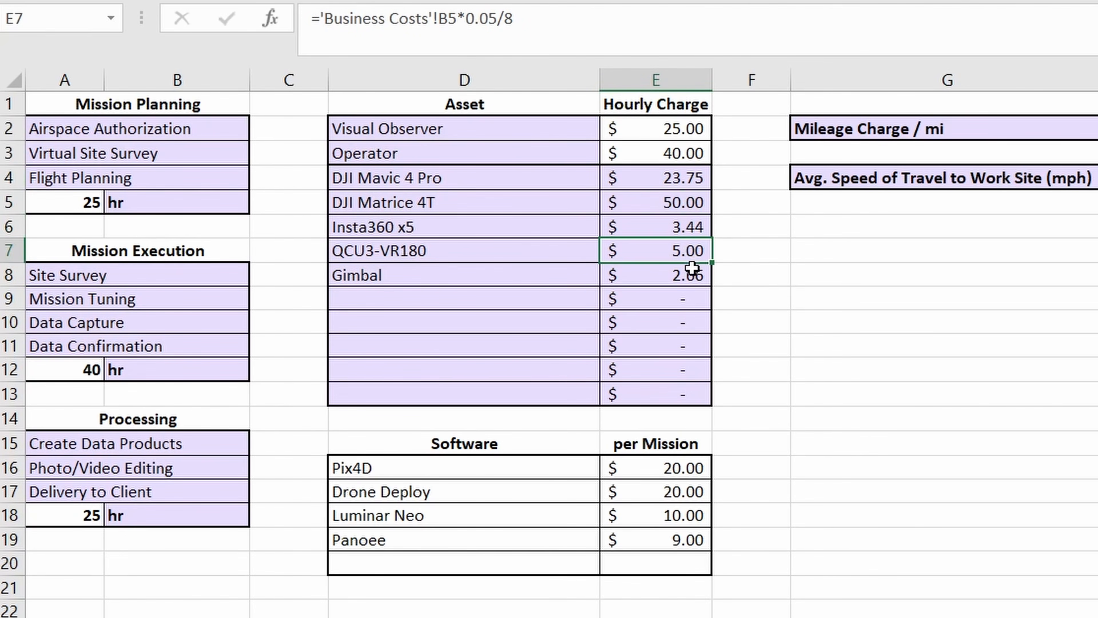
left_click(692, 277)
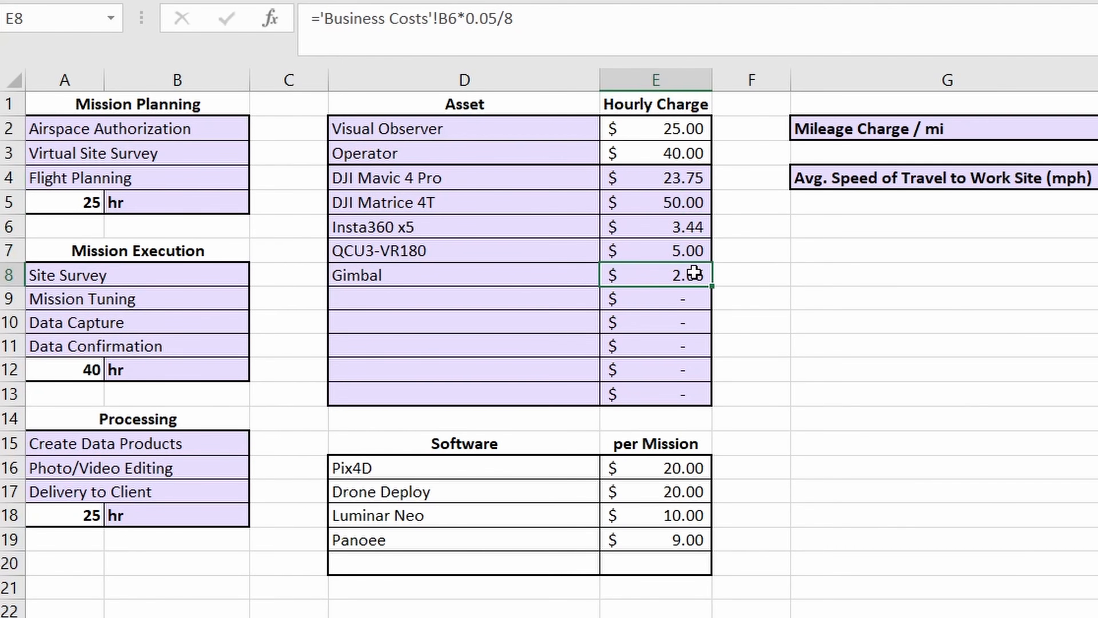
left_click_drag(658, 178, 697, 270)
left_click(519, 186)
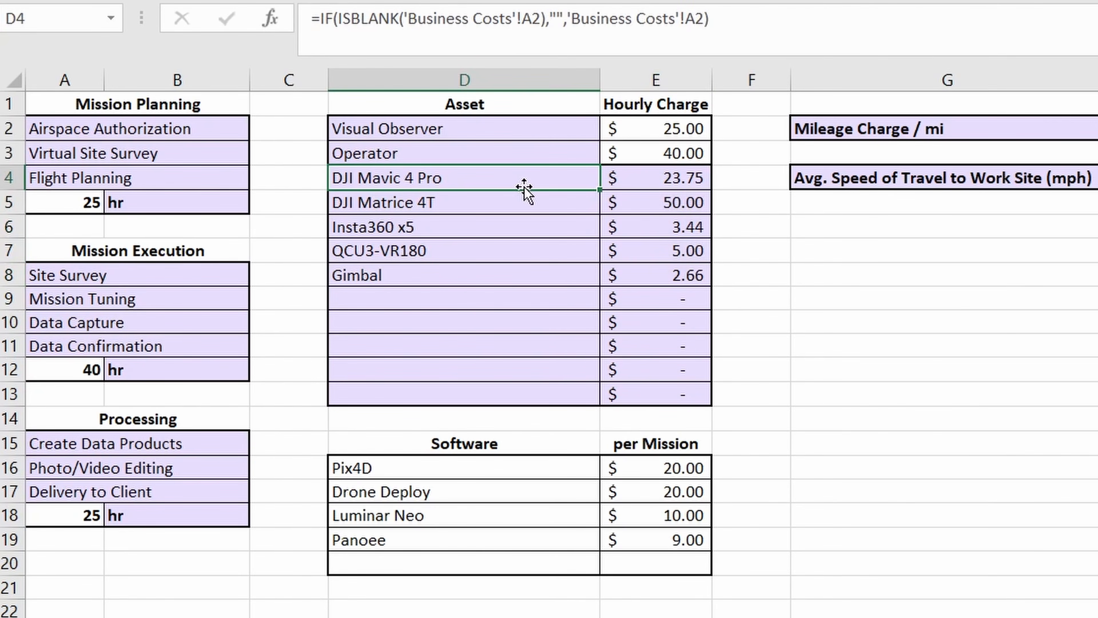
- Examine the asset names from DJI Matrice 4T to QCU3-VR180 and the per-mission Software charges from Pix4D to Panoee
left_click(529, 204)
left_click(519, 229)
left_click(514, 249)
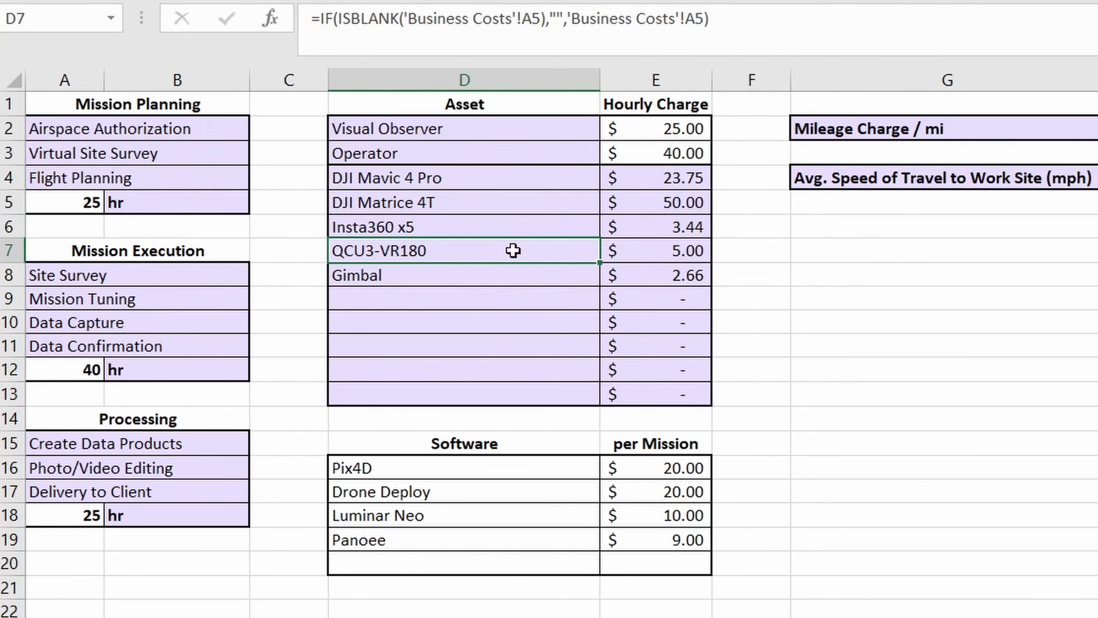
left_click_drag(547, 468, 635, 541)
left_click(827, 461)
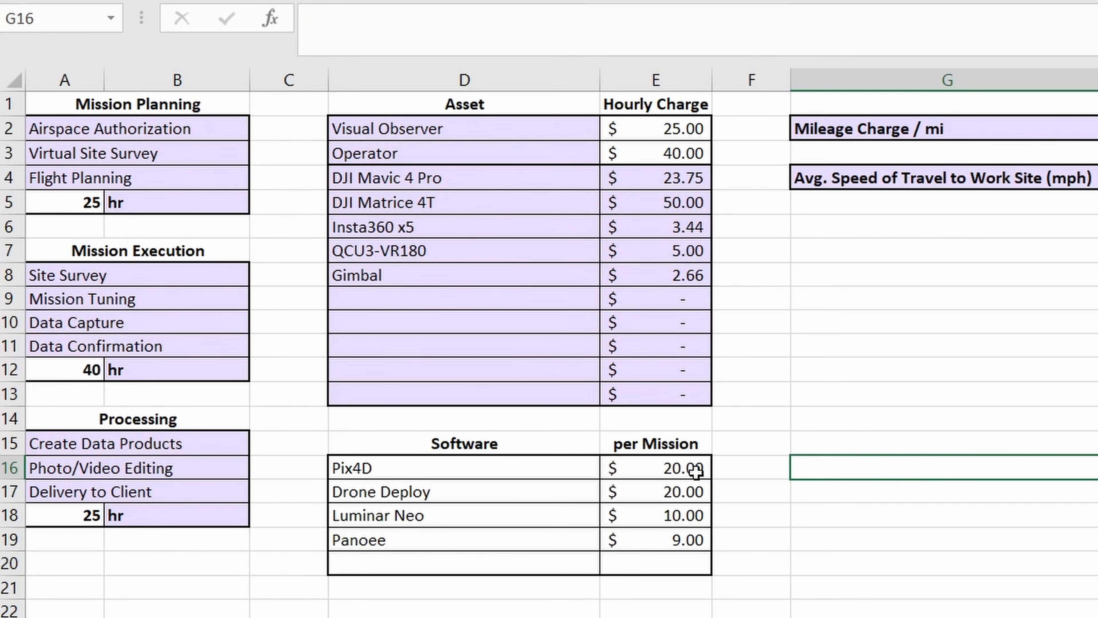
left_click(579, 471)
left_click(652, 472)
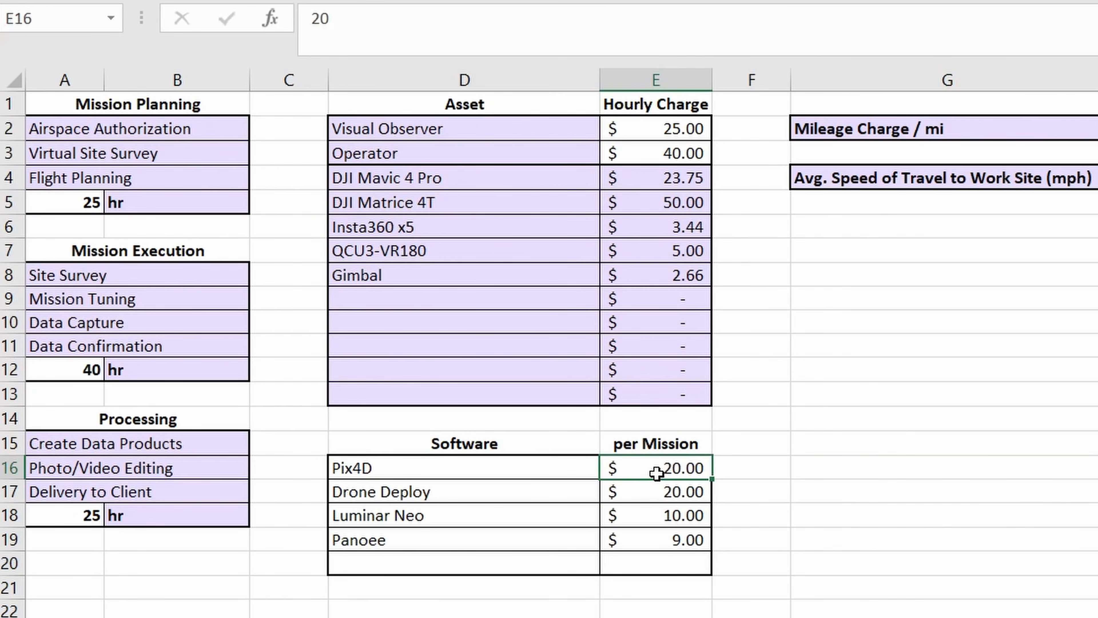
left_click_drag(576, 499, 617, 541)
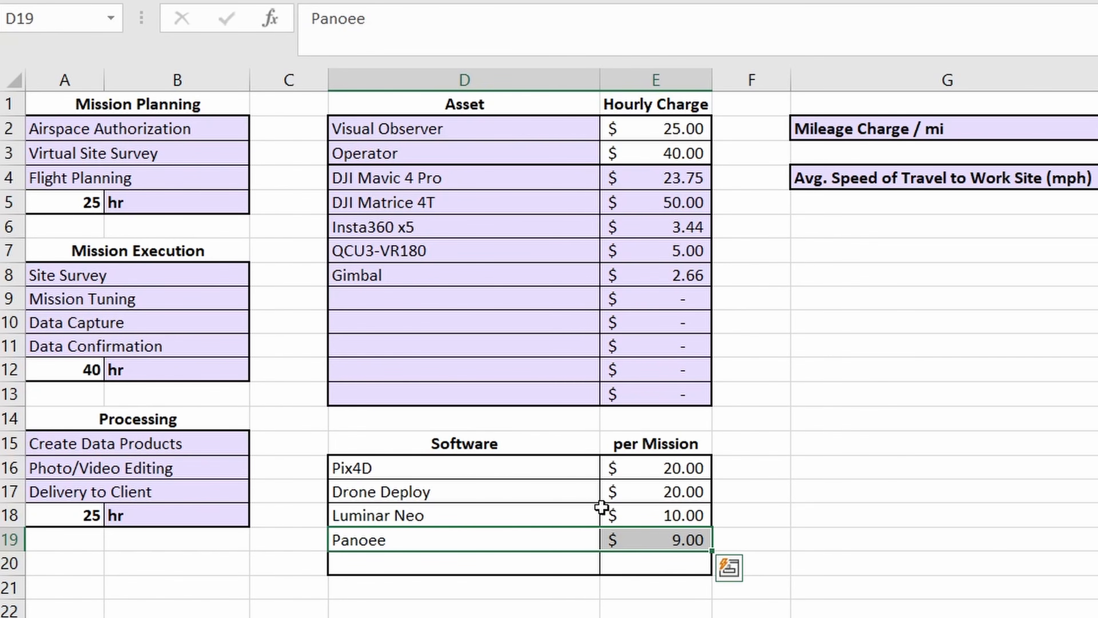
left_click(596, 475)
left_click_drag(596, 475, 645, 529)
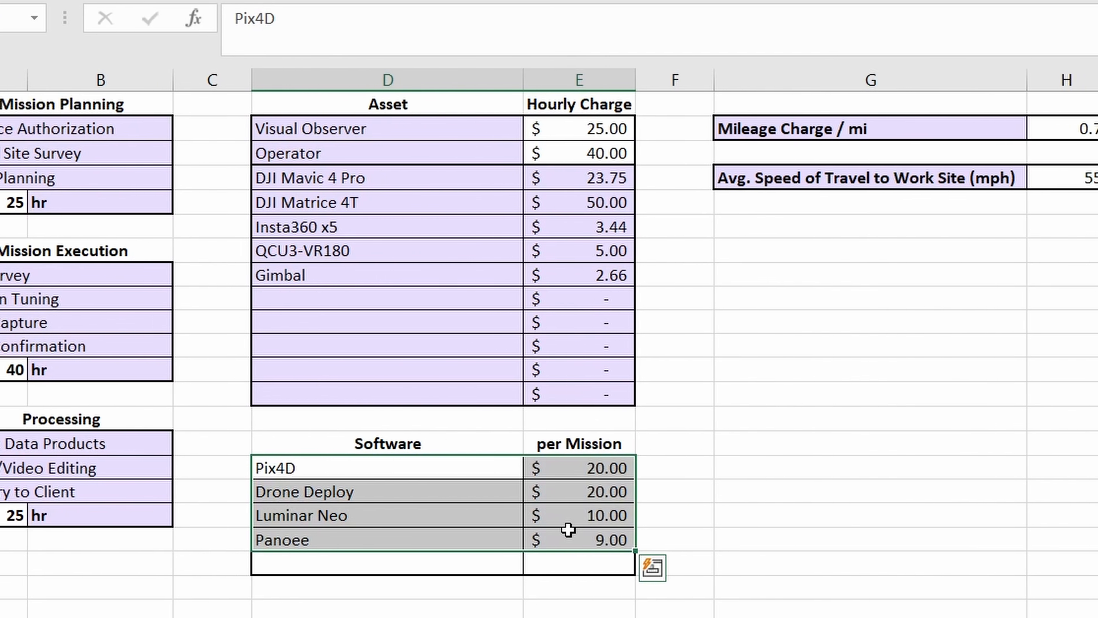
- Check the mileage charge per mile and the average speed of travel to the work site on the Rate Sheet
left_click(978, 130)
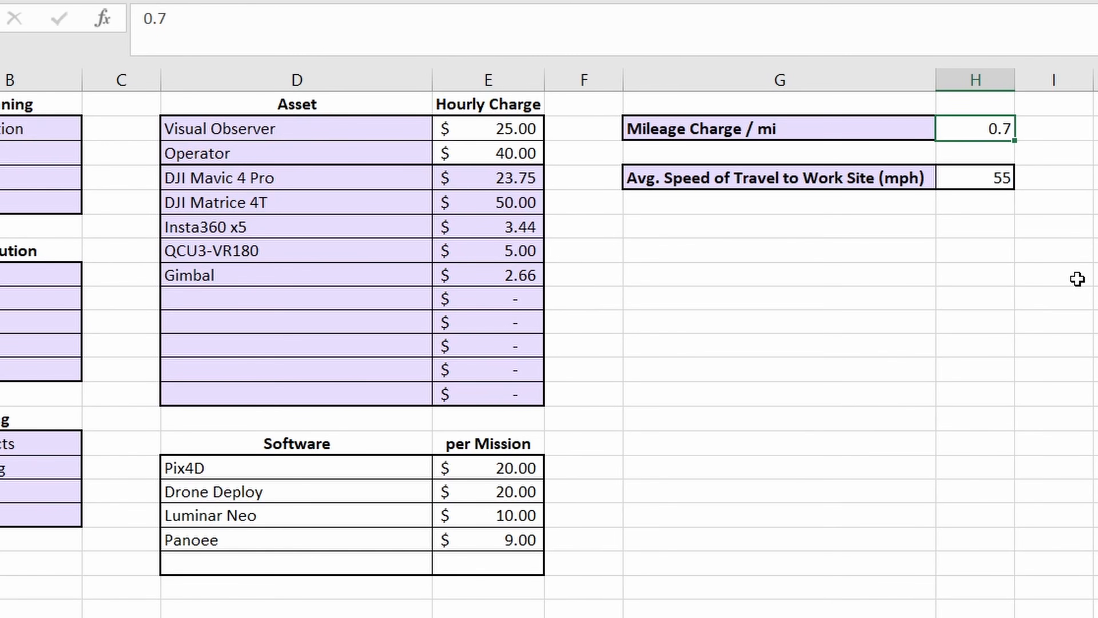
key("Down")
key("Down")
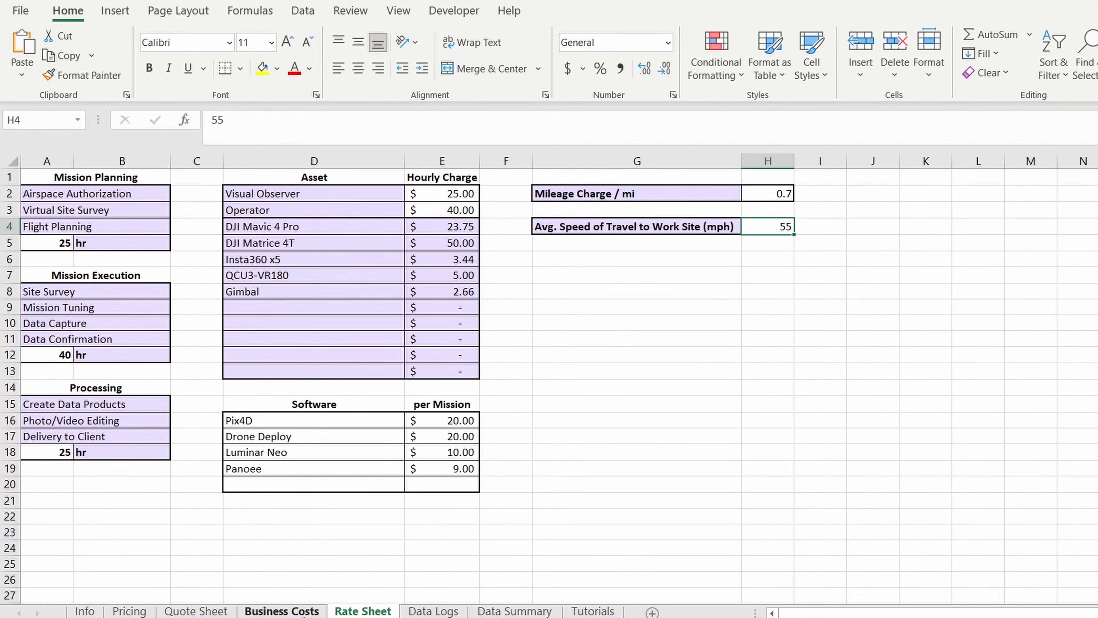
- Look over the Business Costs, Rate Sheet, Quote Sheet, Pricing, Data Logs and Data Summary sheets
left_click(281, 611)
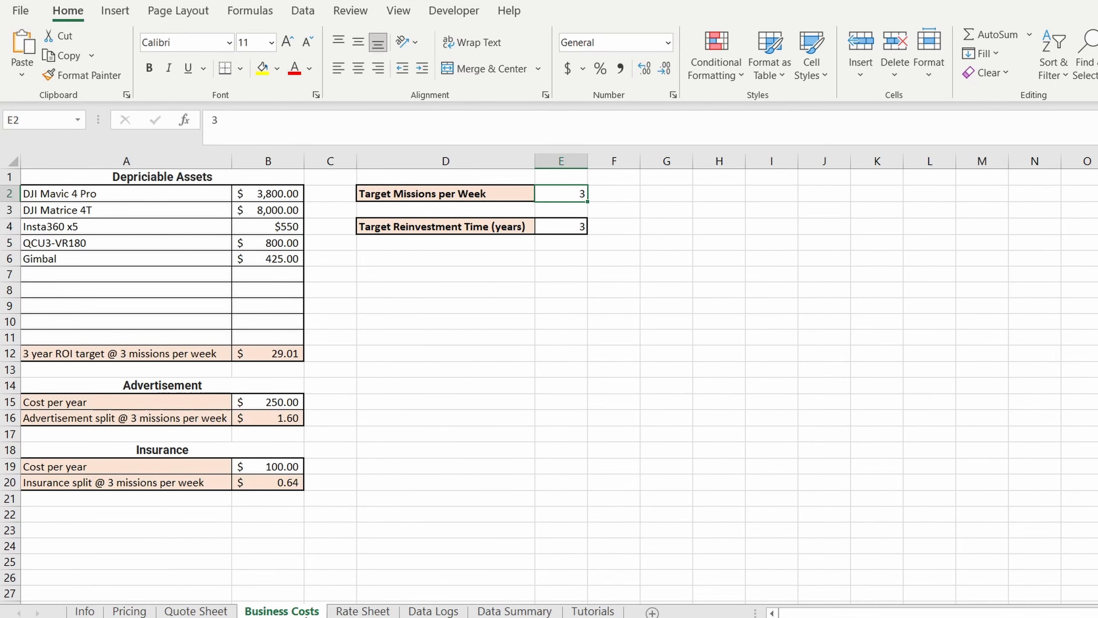
left_click(361, 611)
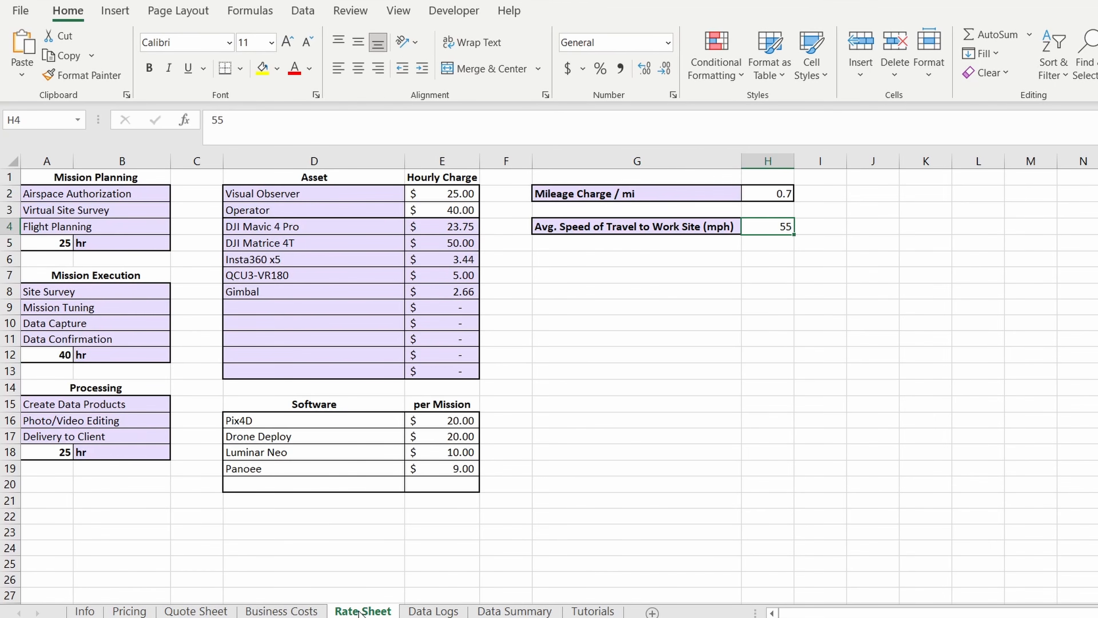
left_click(207, 611)
left_click(138, 611)
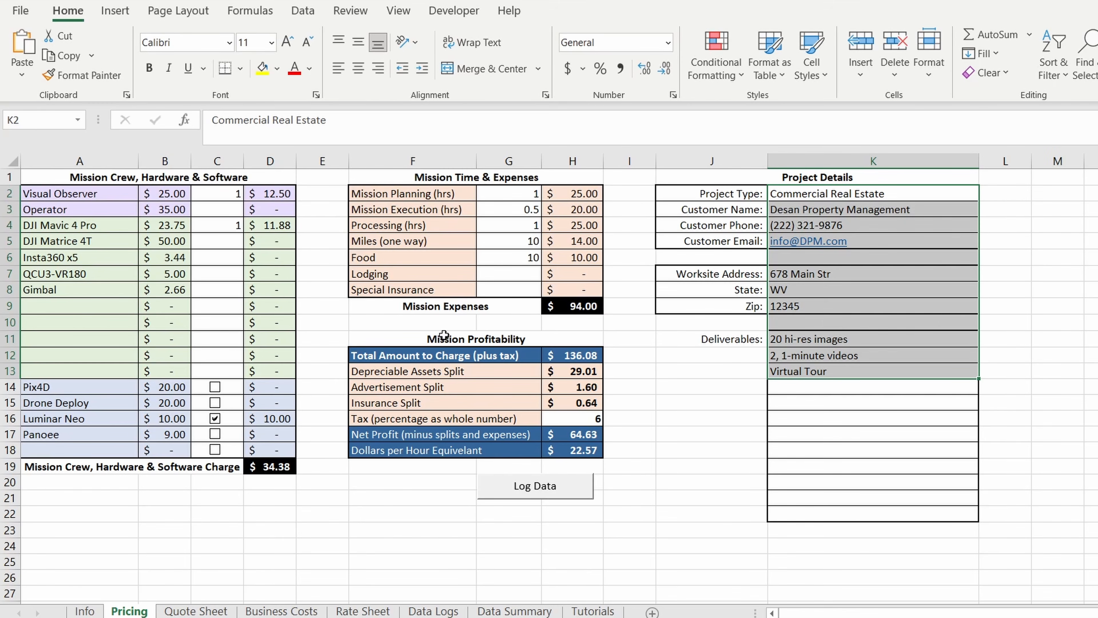
left_click(435, 612)
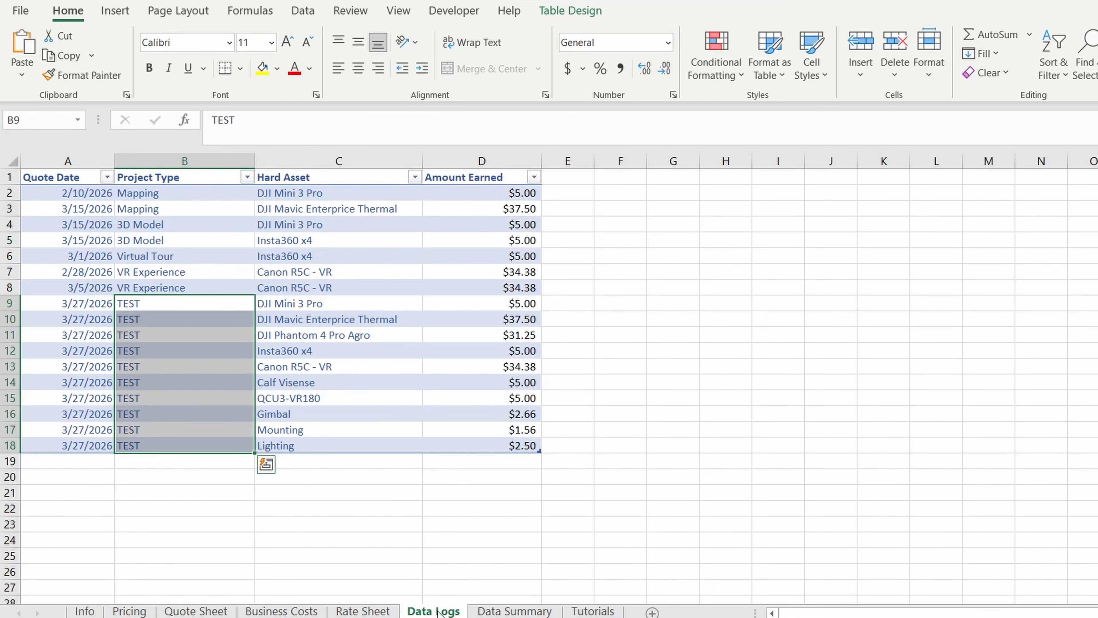
left_click(504, 611)
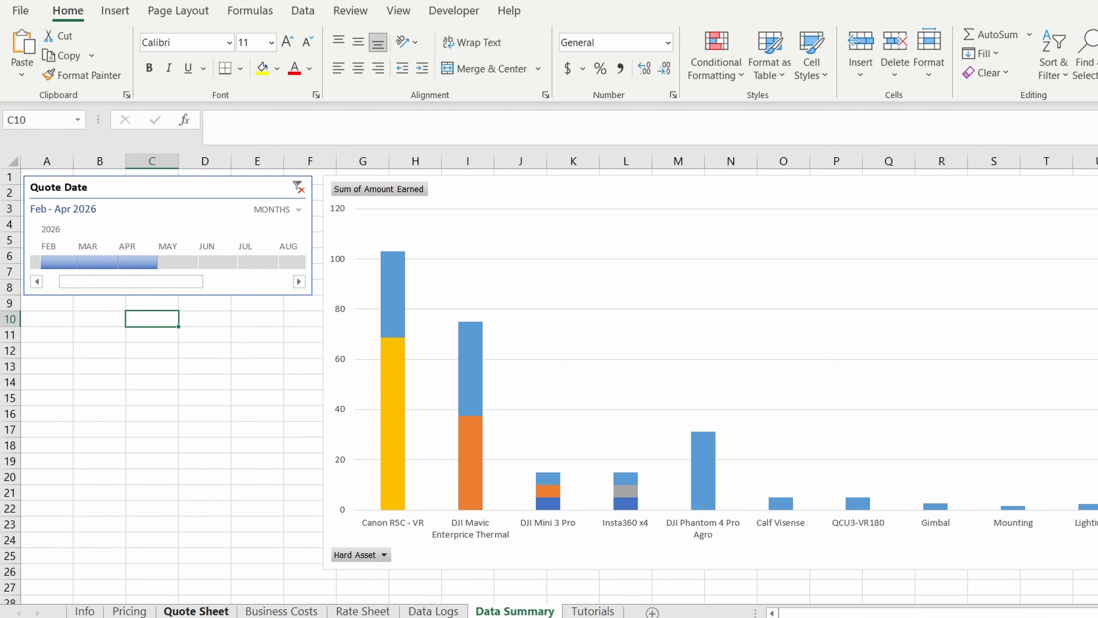
- Log the Commercial Real Estate mission's data from the Pricing sheet
left_click(129, 611)
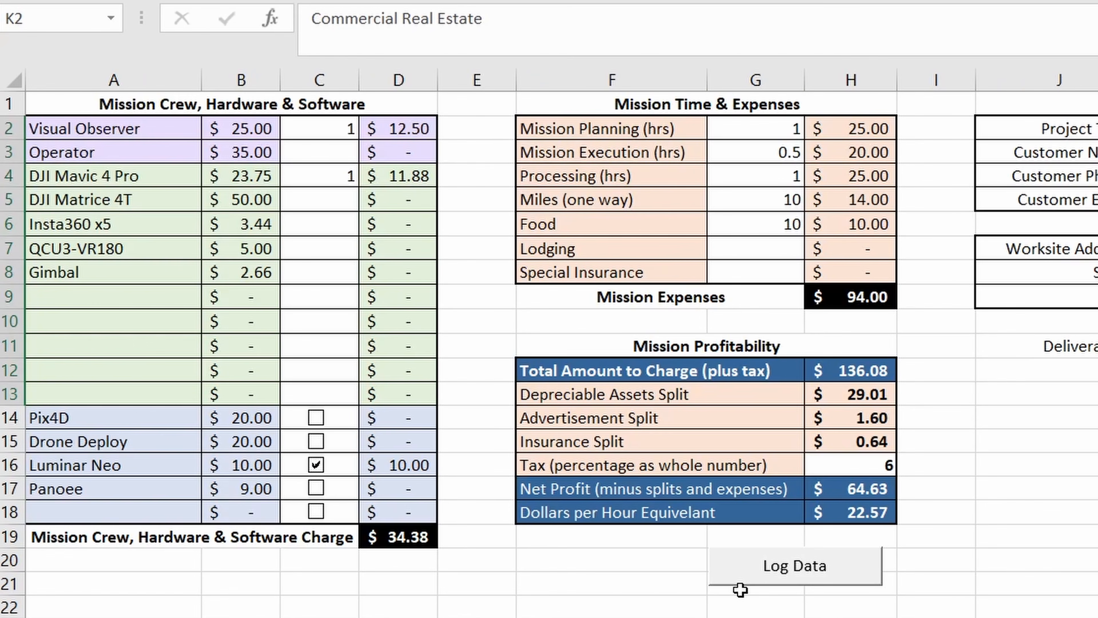
left_click(808, 576)
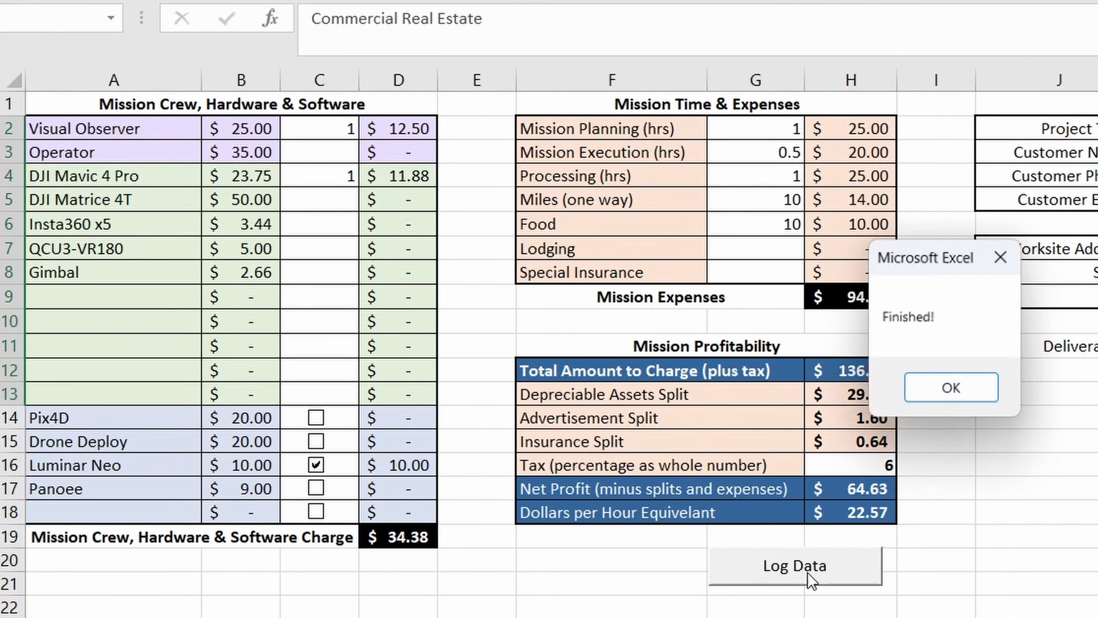
left_click(973, 396)
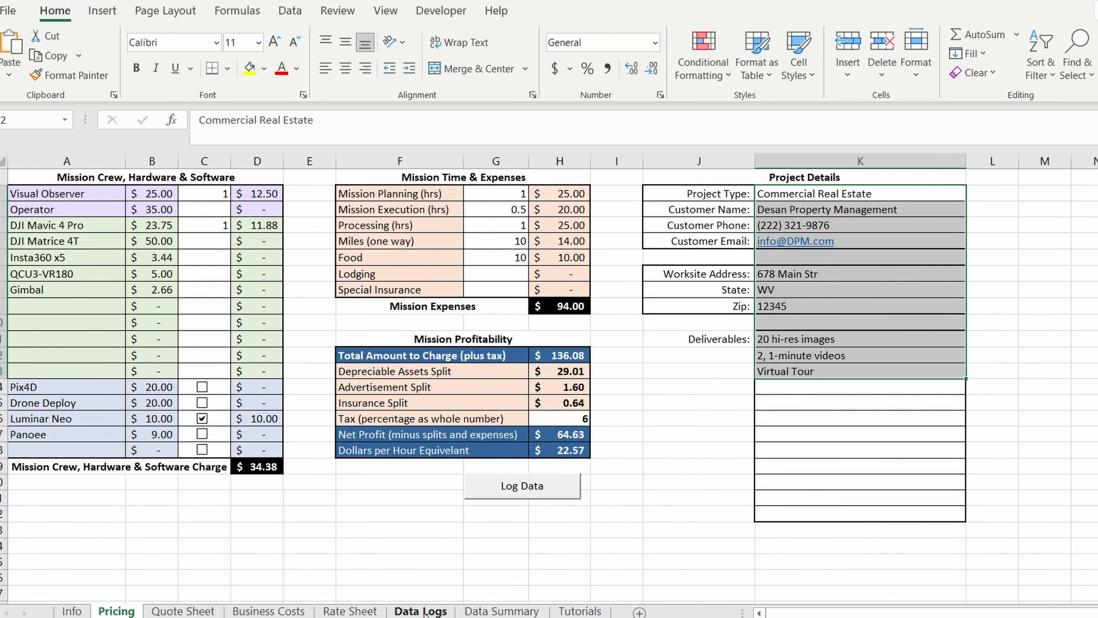
- Inspect the asset and amount of the Commercial Real Estate entry in row 19 of Data Logs, and clear that row
left_click(425, 611)
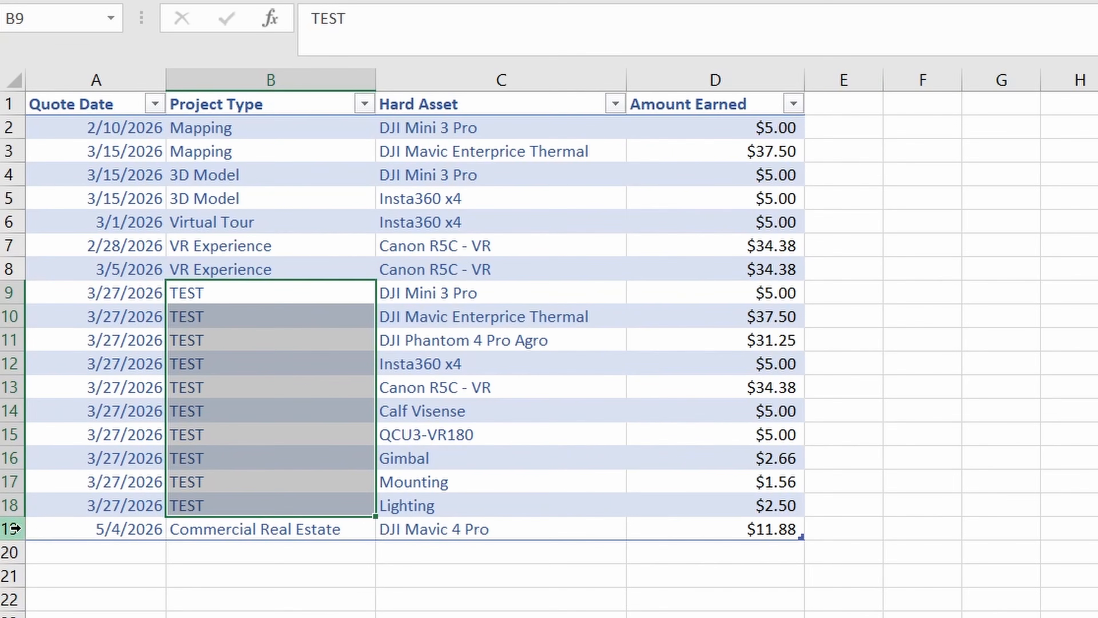
left_click(15, 528)
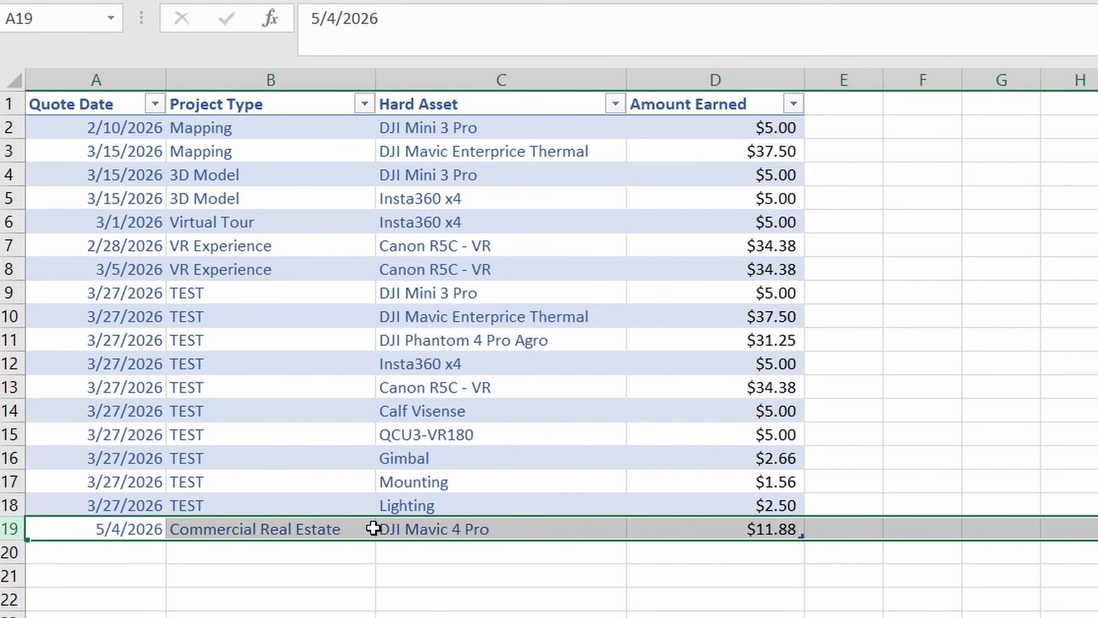
left_click(499, 525)
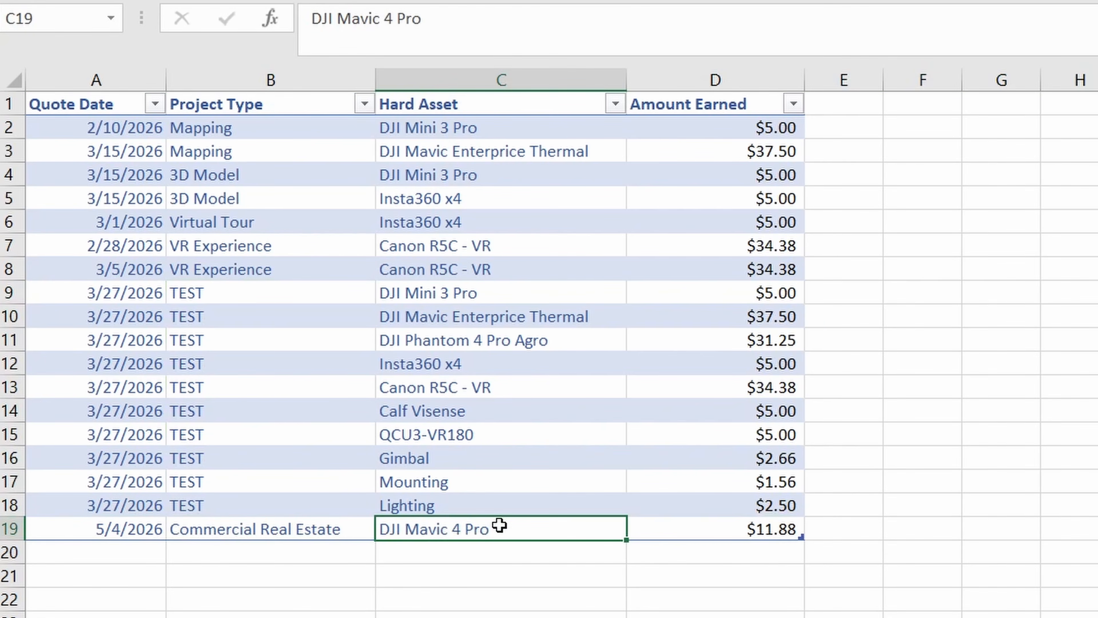
left_click(670, 530)
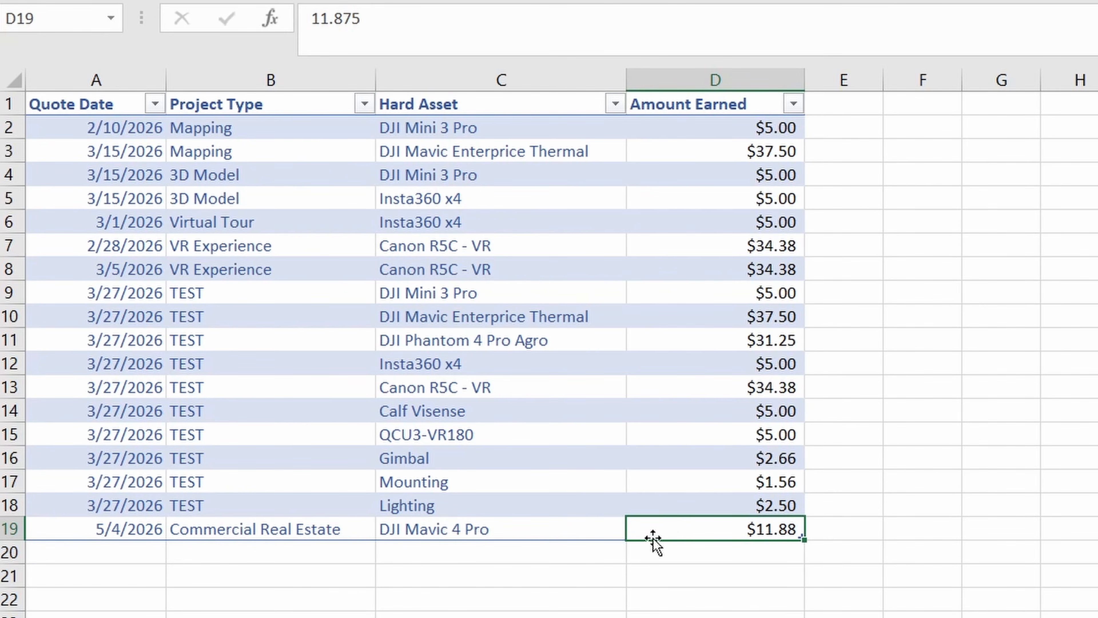
left_click(9, 529)
key("Delete")
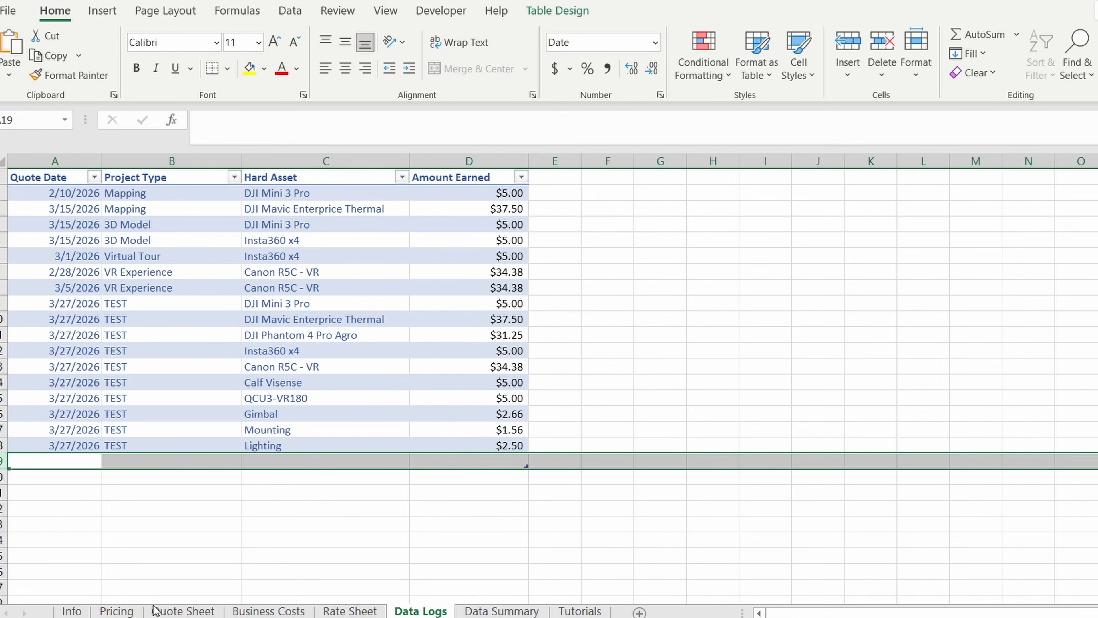
- Set the QCU3-VR180 quantity to 1 on the Pricing sheet and log the mission's data
left_click(117, 611)
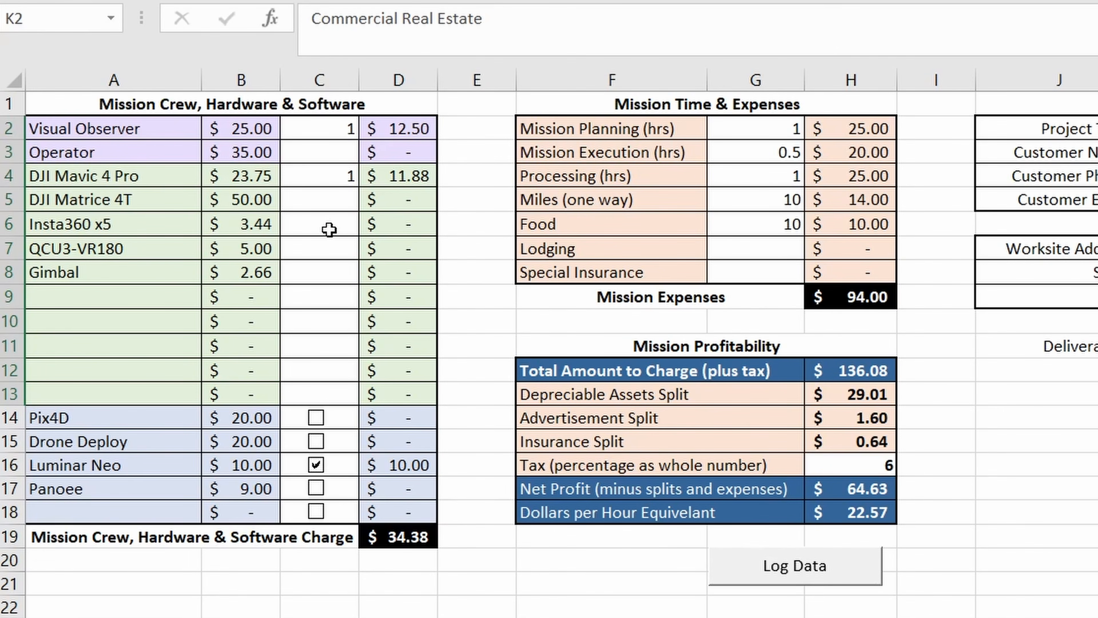
left_click(319, 247)
type("1")
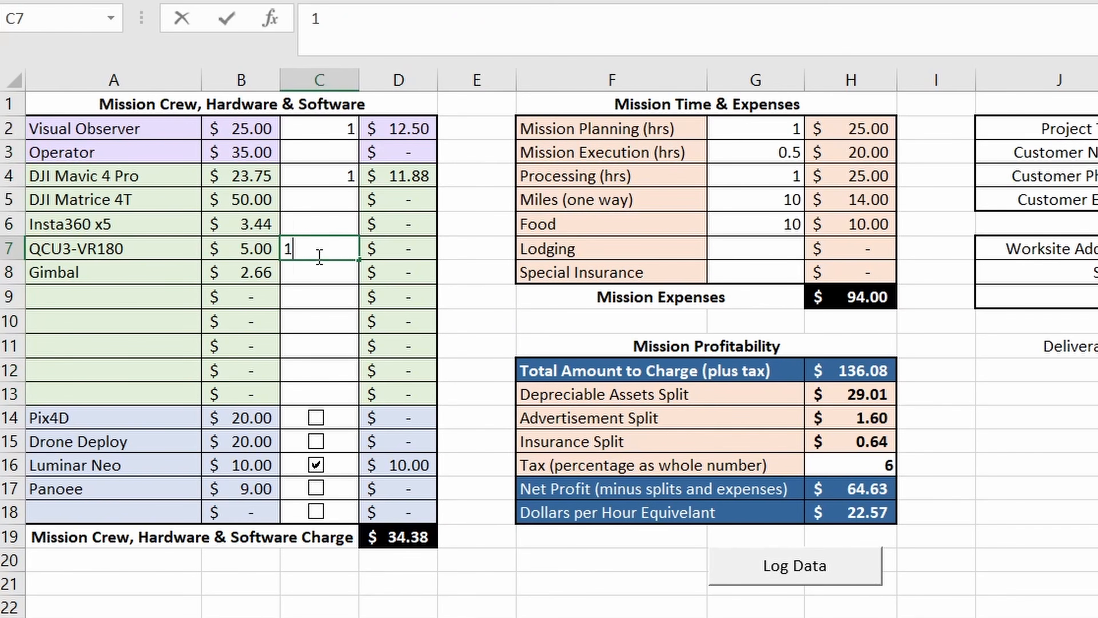
key("Tab")
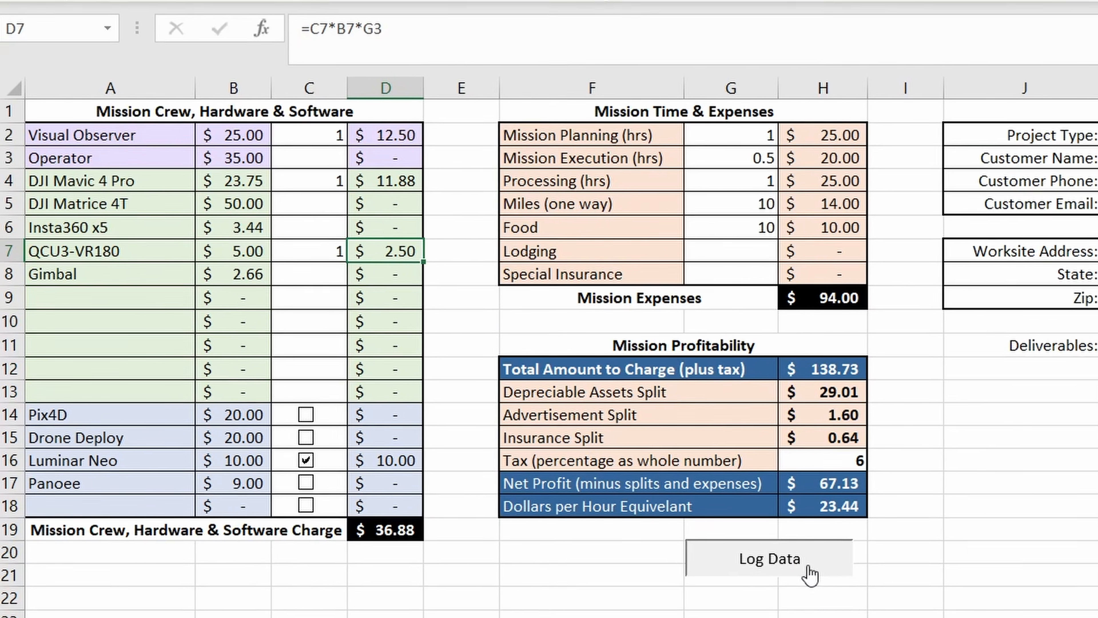
left_click(809, 570)
left_click(693, 374)
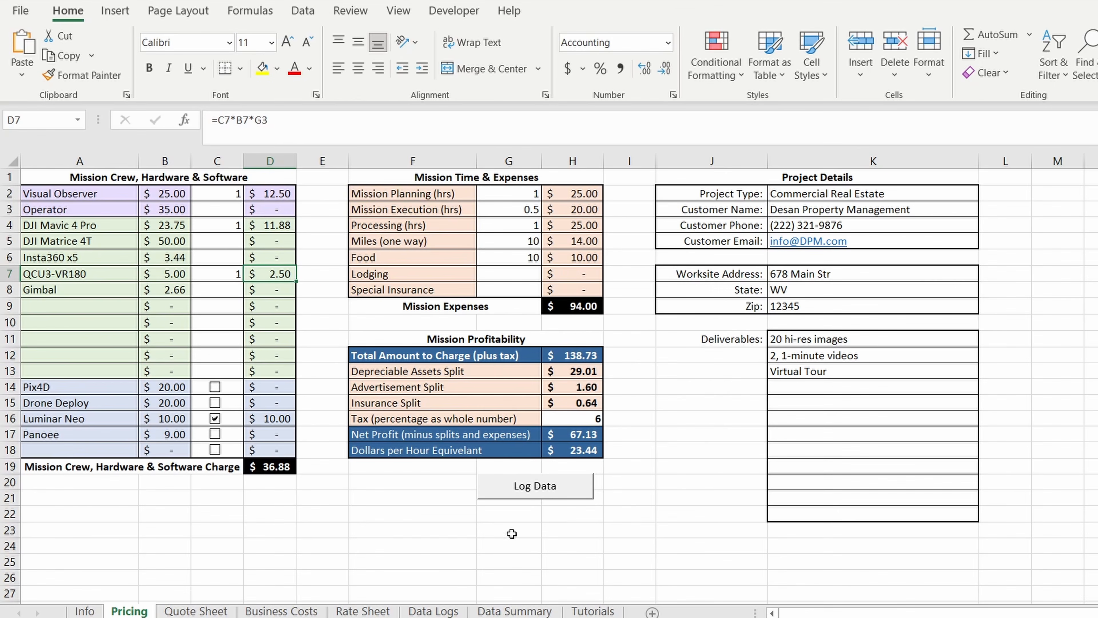
- Examine the Commercial Real Estate entries in Data Logs, their amounts earned, and the block of TEST entries above them
left_click(428, 611)
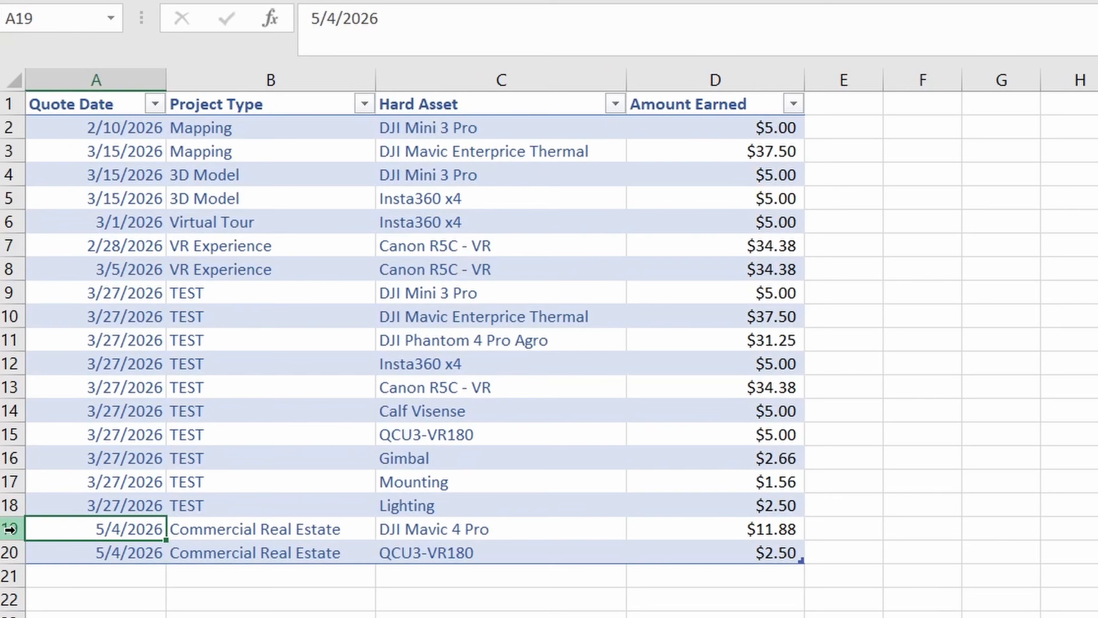
left_click_drag(9, 528, 12, 555)
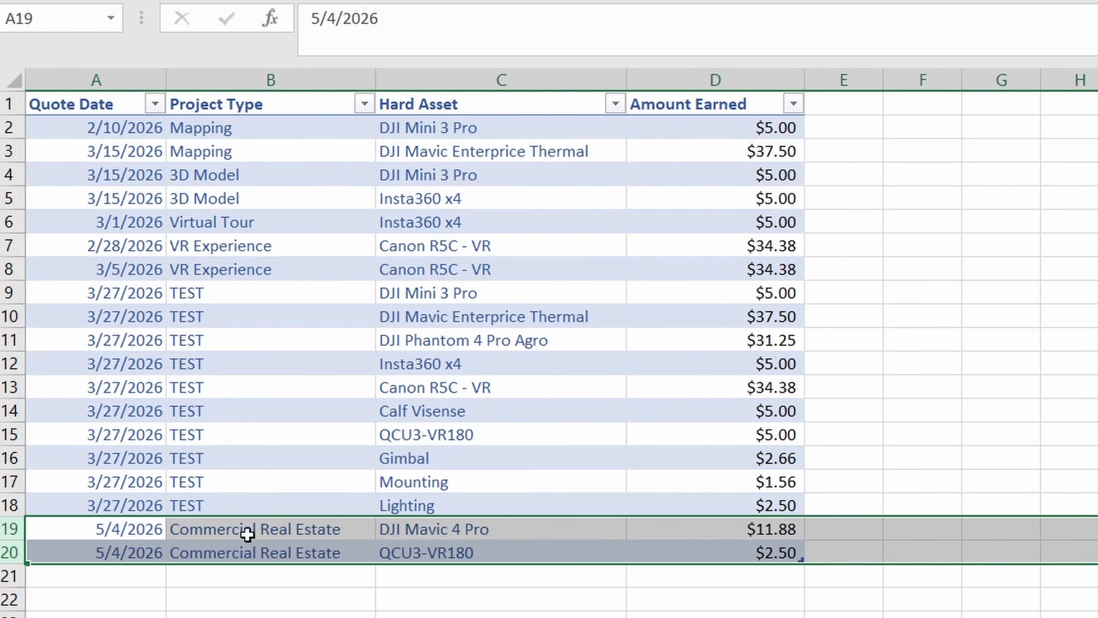
left_click_drag(709, 535, 711, 550)
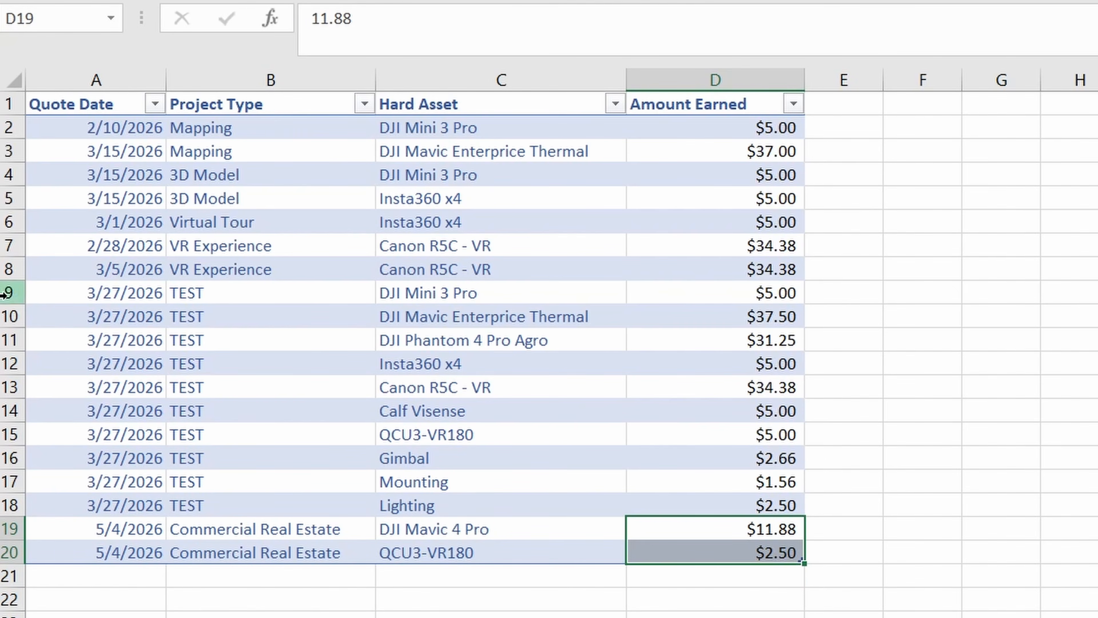
left_click_drag(3, 294, 4, 502)
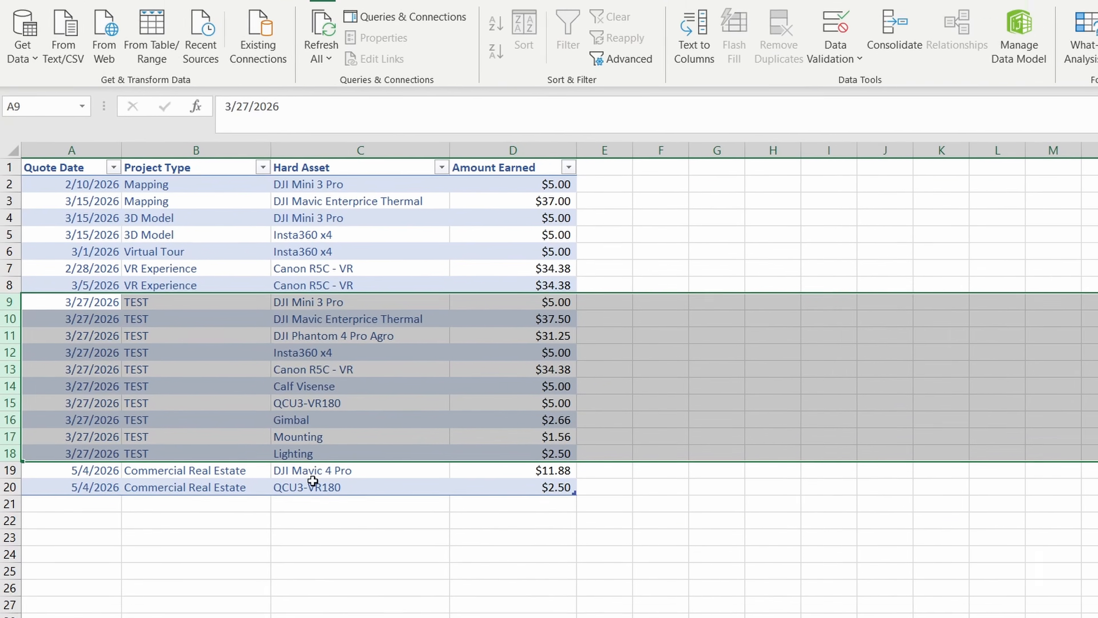
- Extend the Quote Date timeline on Data Summary to February–May 2026 and compare the chart with the Commercial Real Estate log entries
left_click(512, 610)
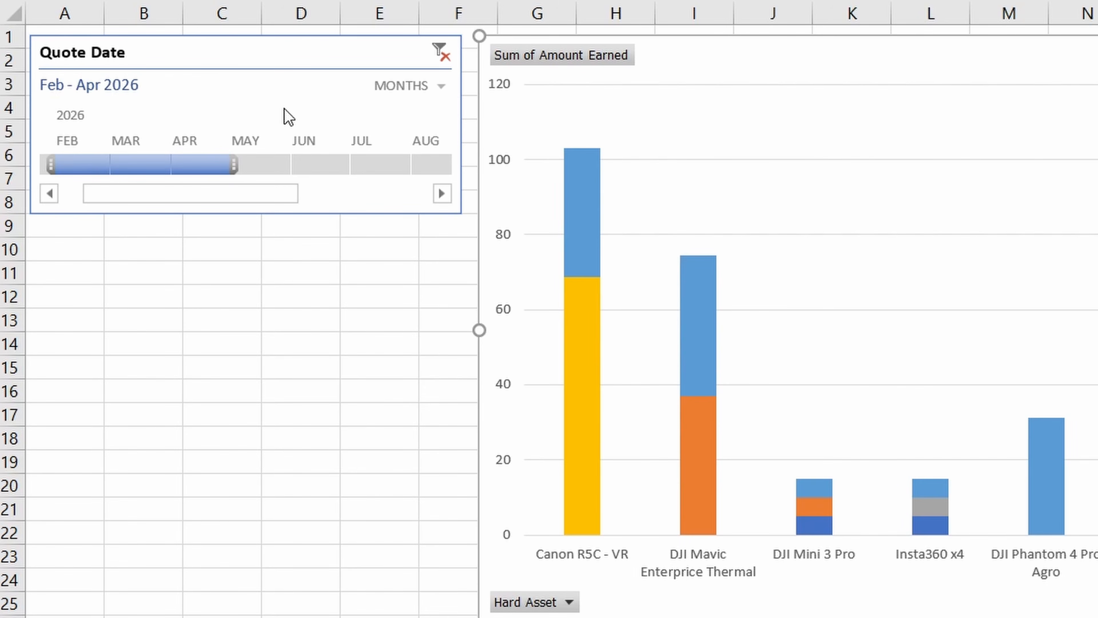
left_click_drag(249, 167, 284, 167)
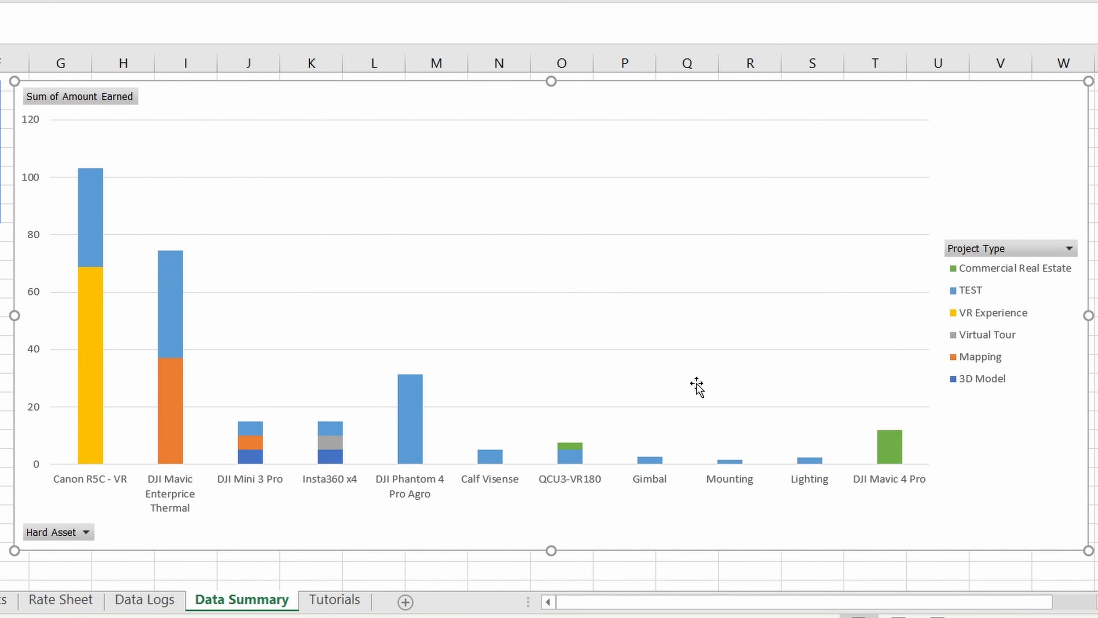
mouse_move(886, 454)
mouse_move(569, 463)
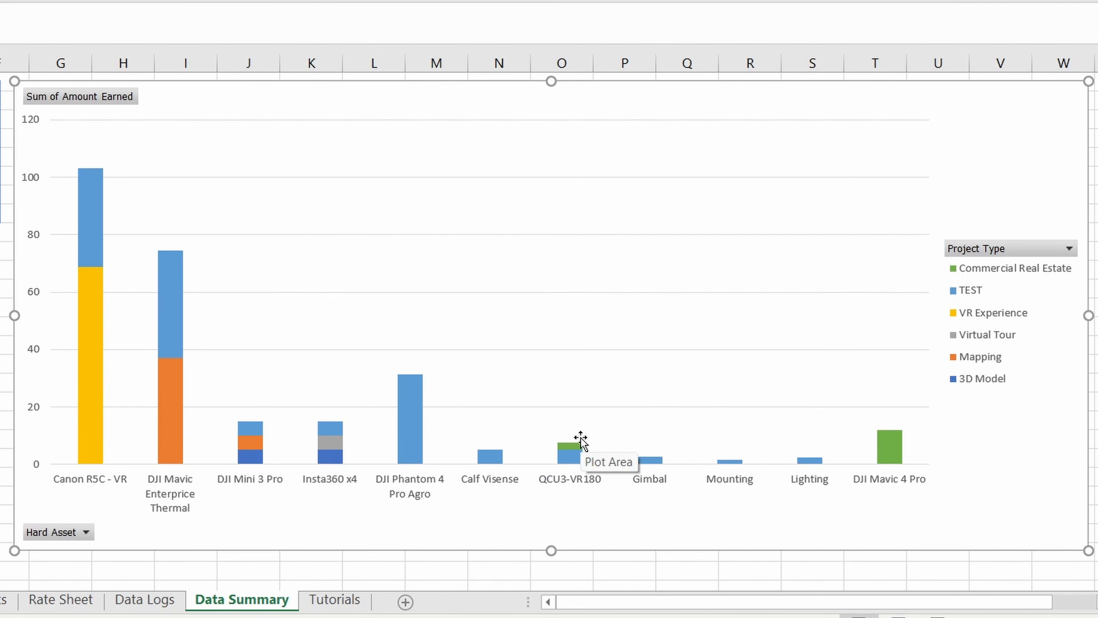
left_click(144, 599)
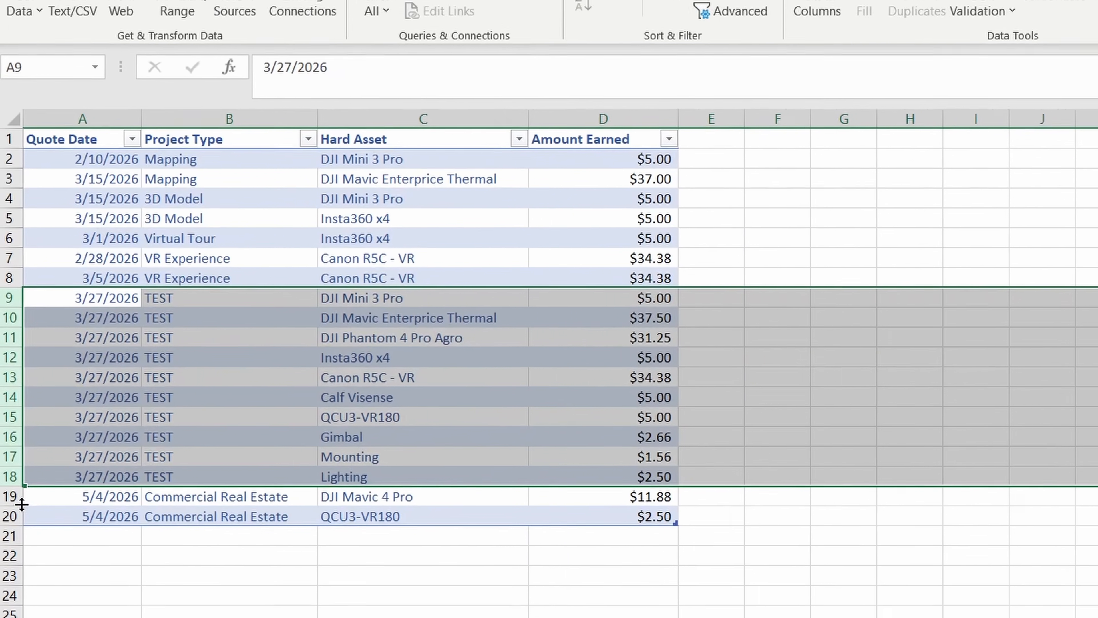
left_click_drag(12, 496, 12, 516)
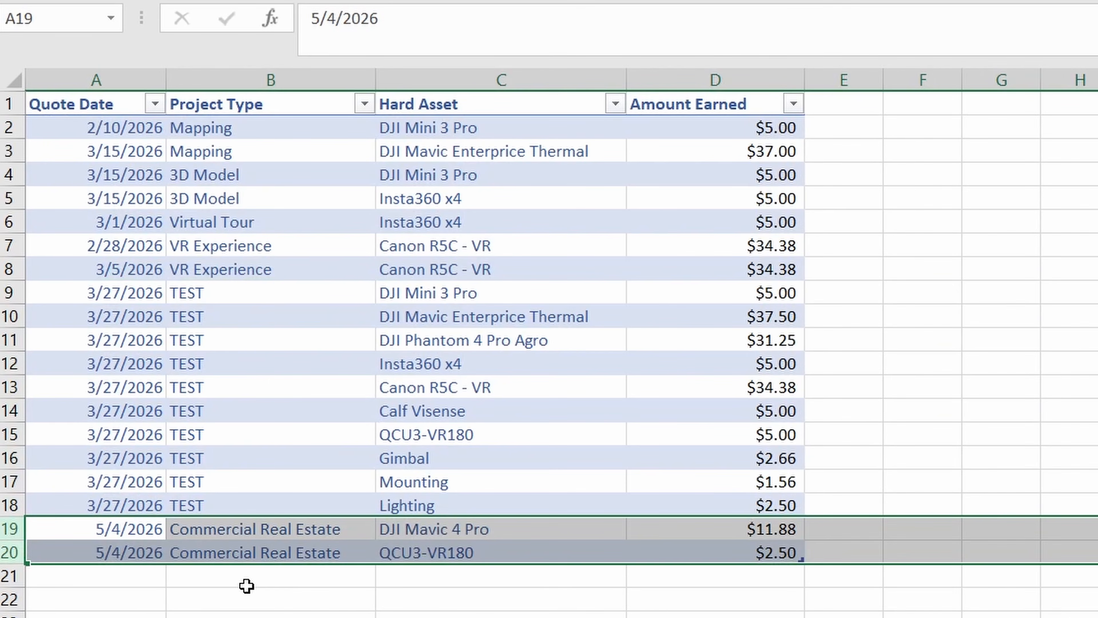
- Narrow the Quote Date timeline on Data Summary to January–February 2026 and switch it to March 2026 alone
left_click(526, 611)
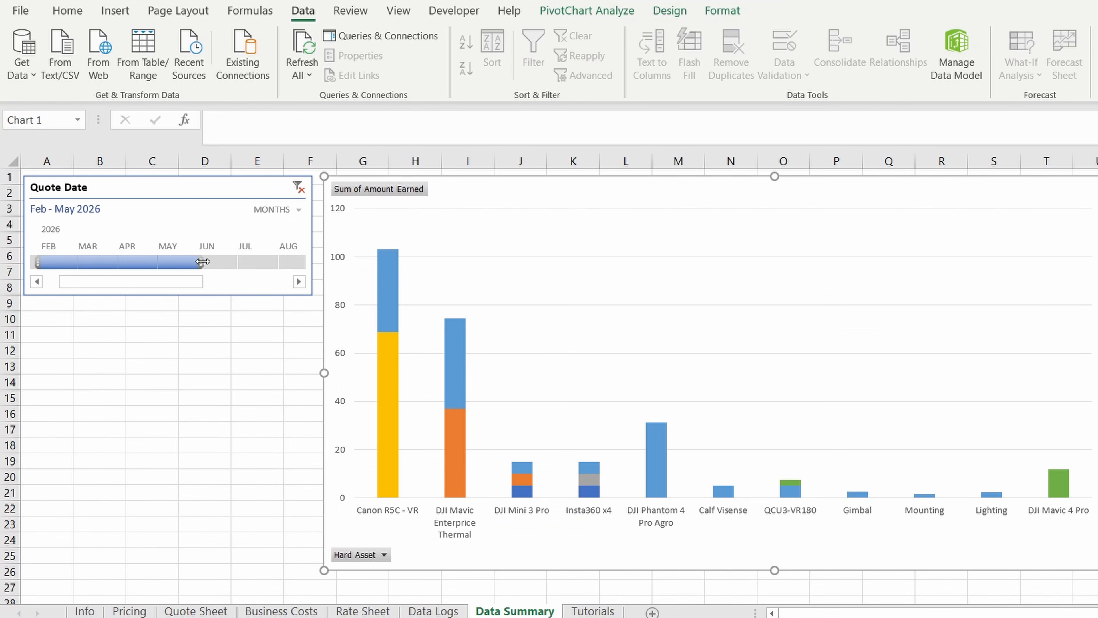
left_click_drag(202, 263, 45, 268)
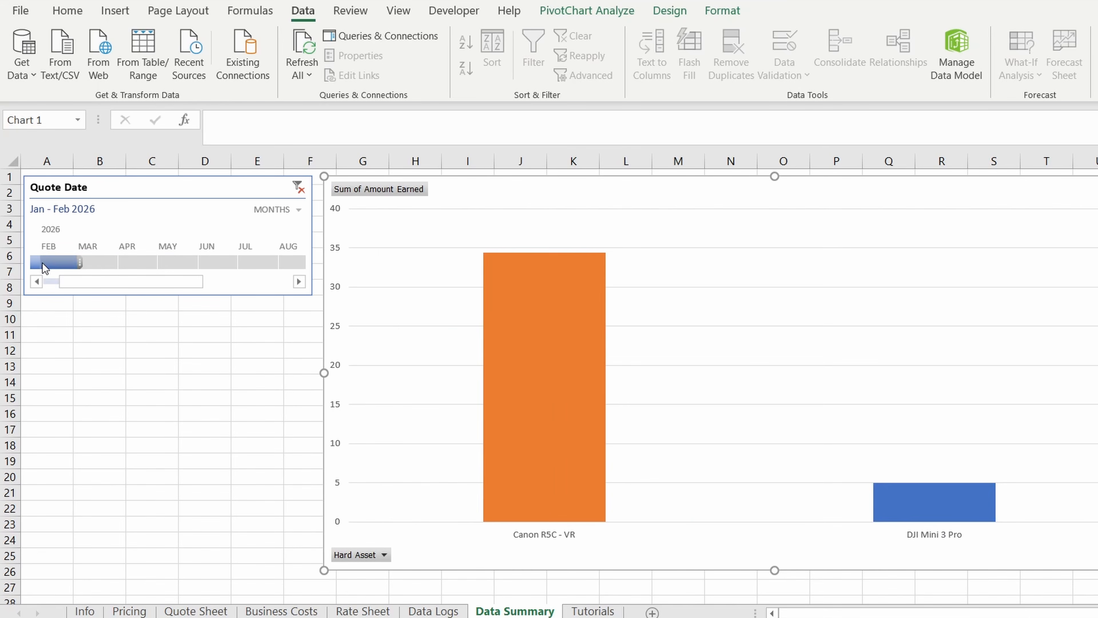
left_click(98, 262)
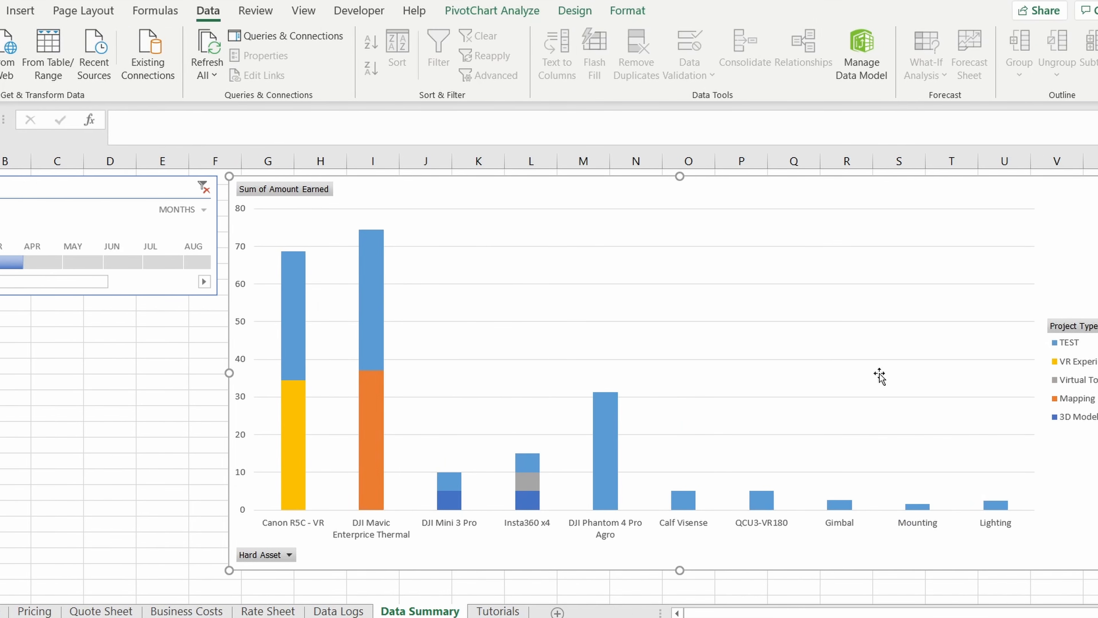
- Exclude the TEST project type from the Data Summary chart
left_click(1050, 326)
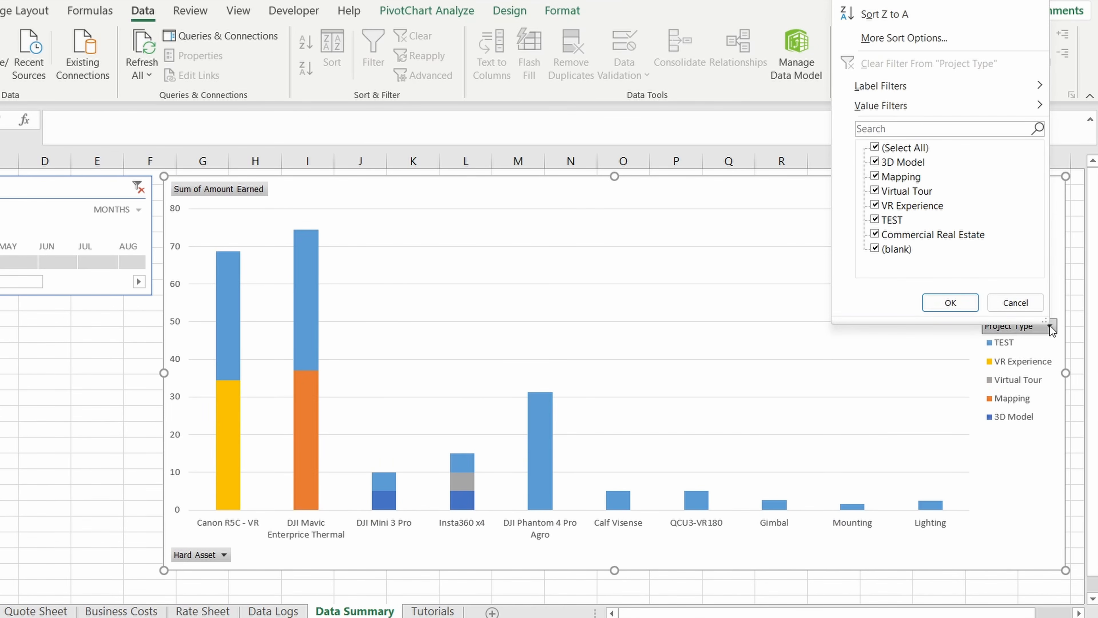
left_click(886, 221)
left_click(933, 304)
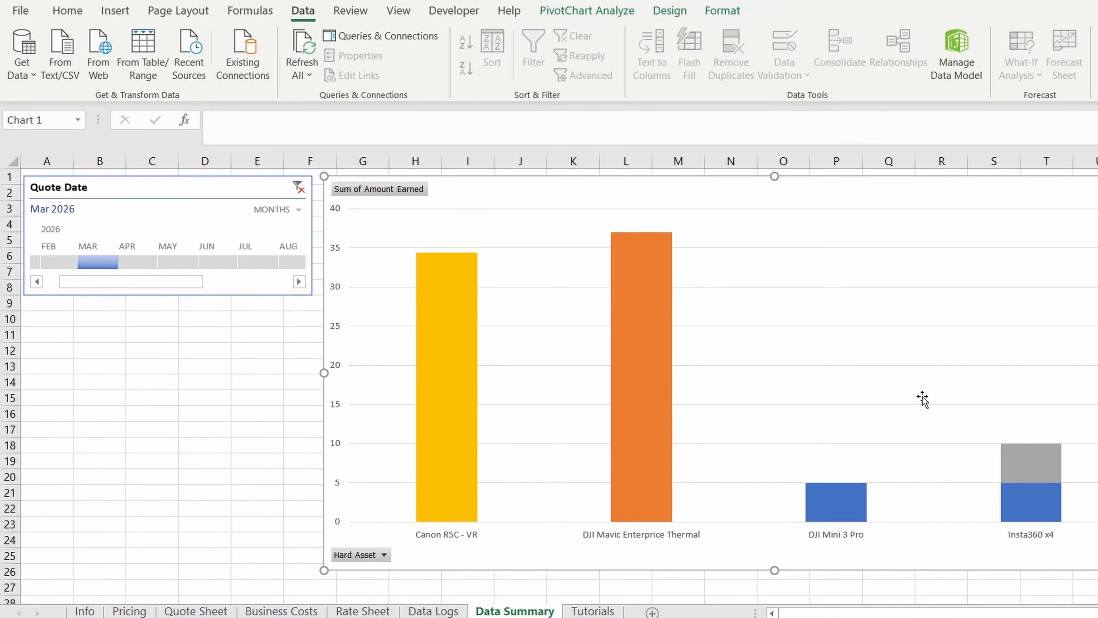
- View the Tutorials sheet and return to the Data Summary sheet
left_click(593, 611)
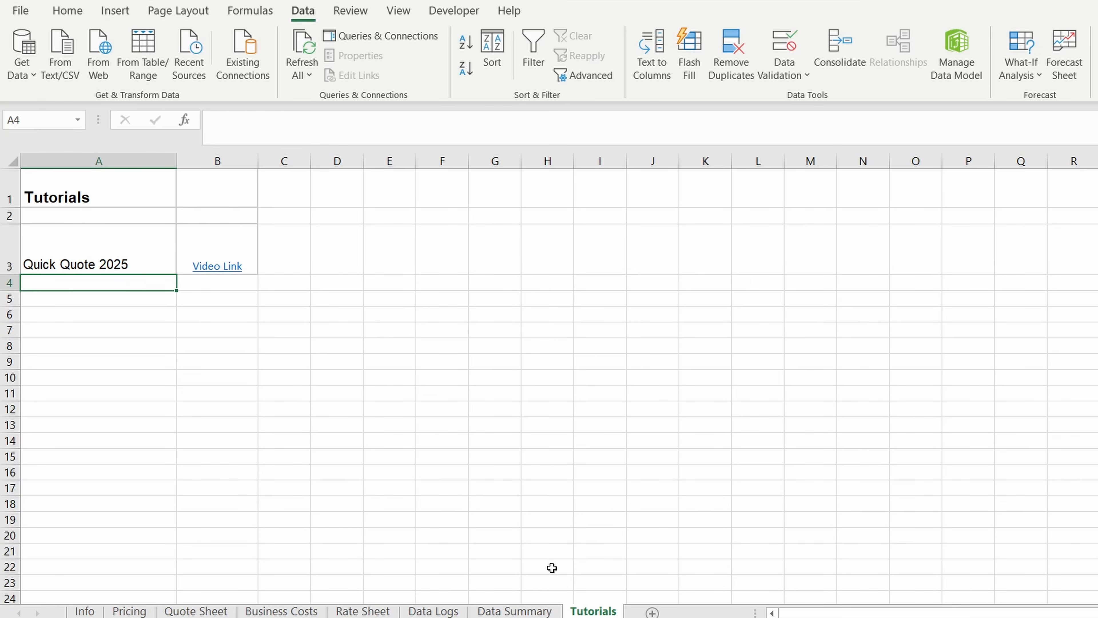
left_click(522, 615)
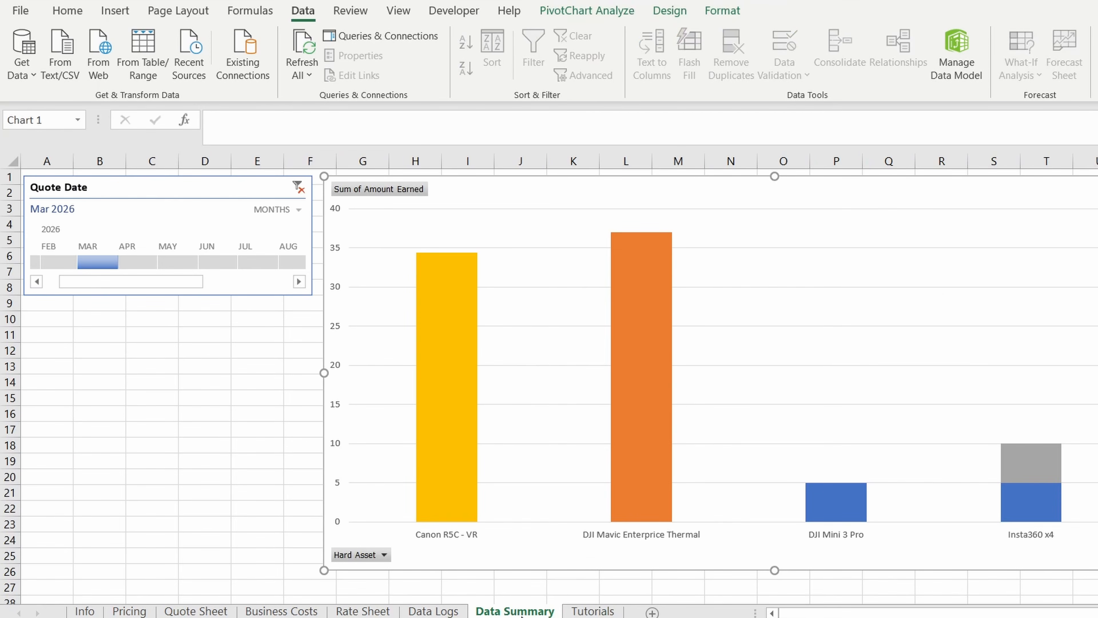